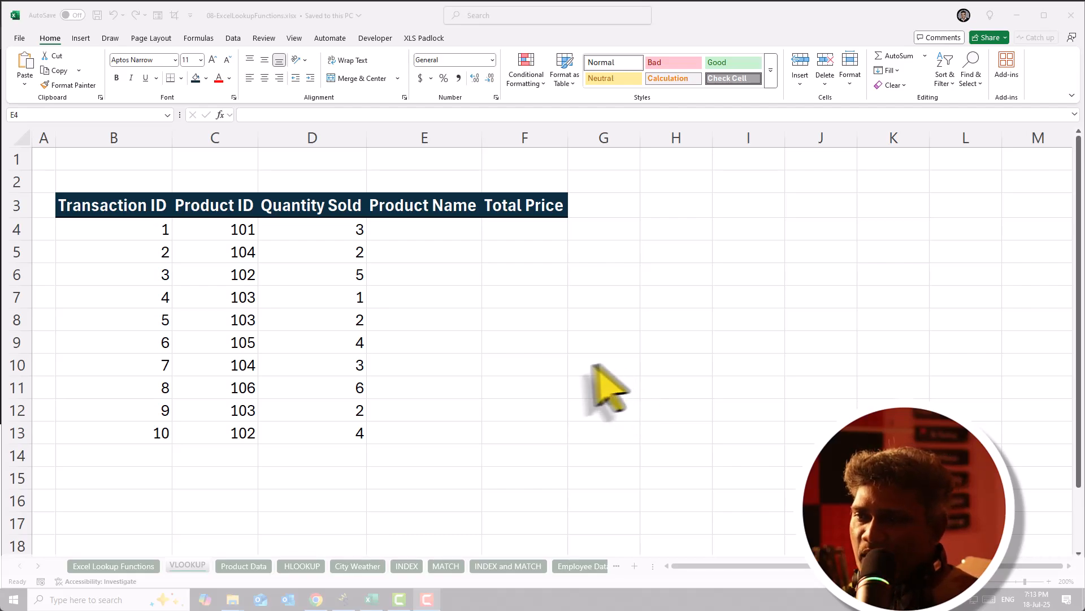
Start a VLOOKUP in cell E4 using the function arguments, with the product ID in C4 as the lookup value.
click(391, 226)
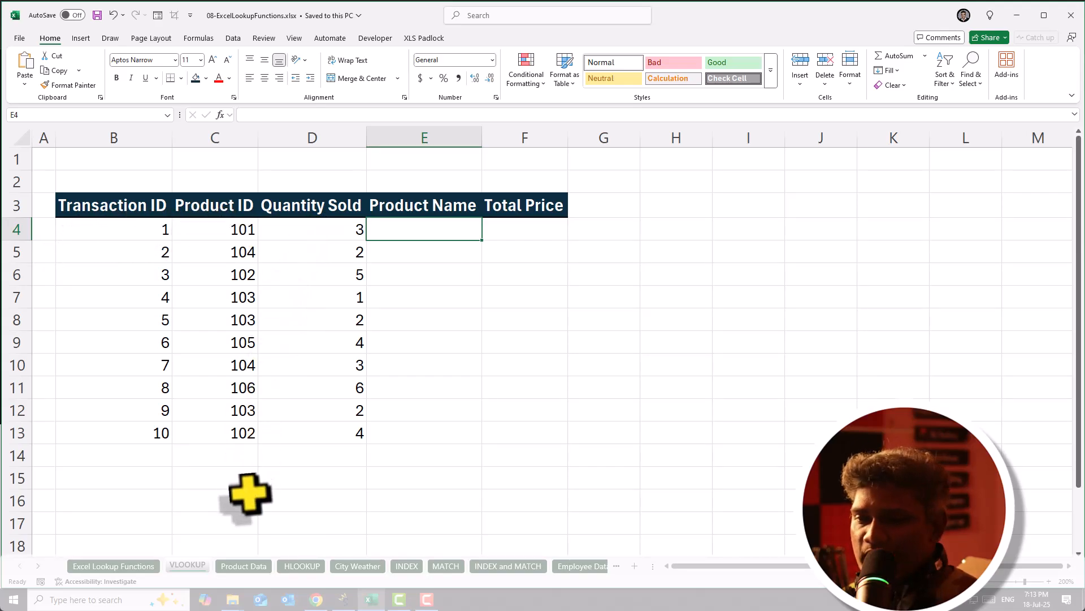
click(247, 565)
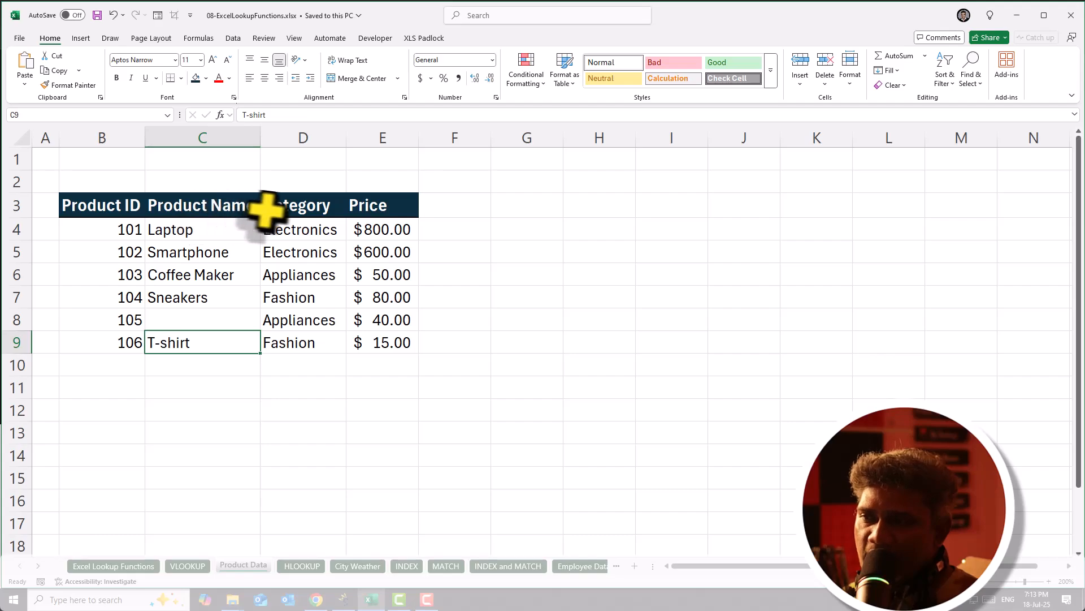
click(192, 566)
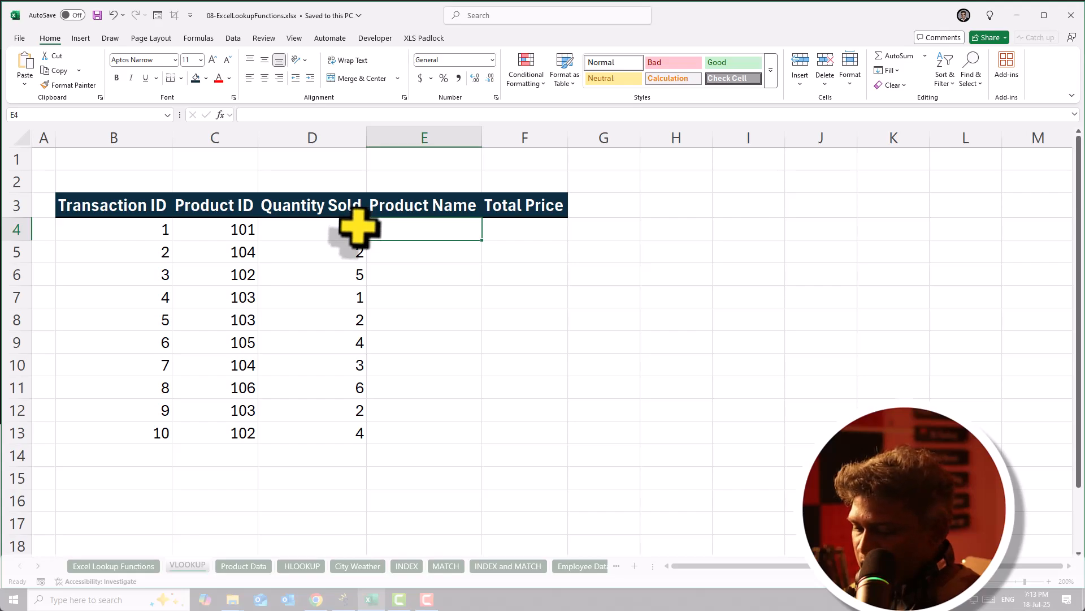
text(=vl)
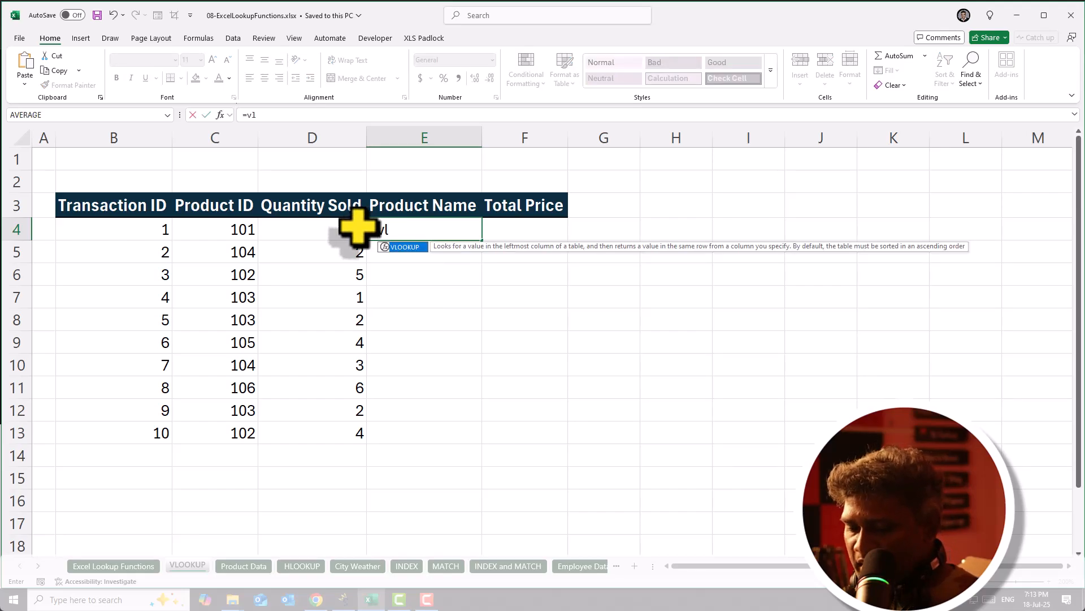
key(Tab)
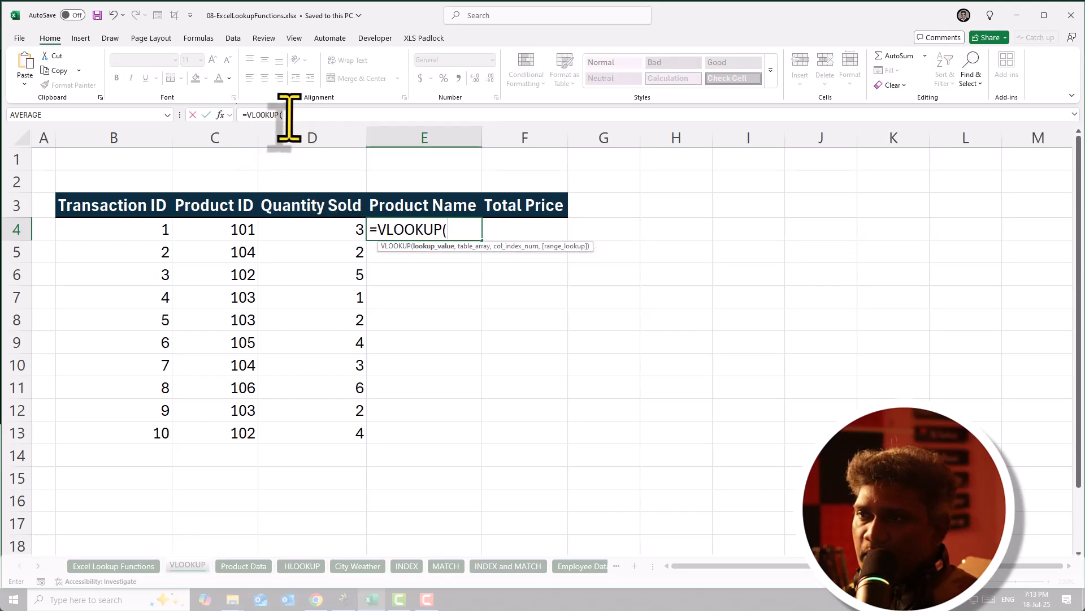
click(221, 115)
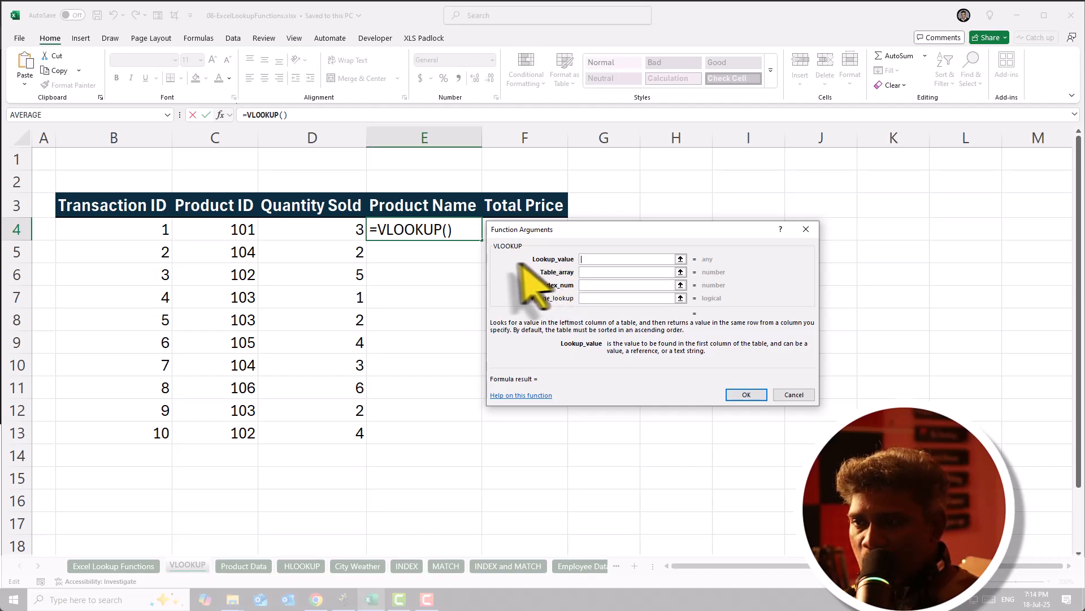
click(226, 228)
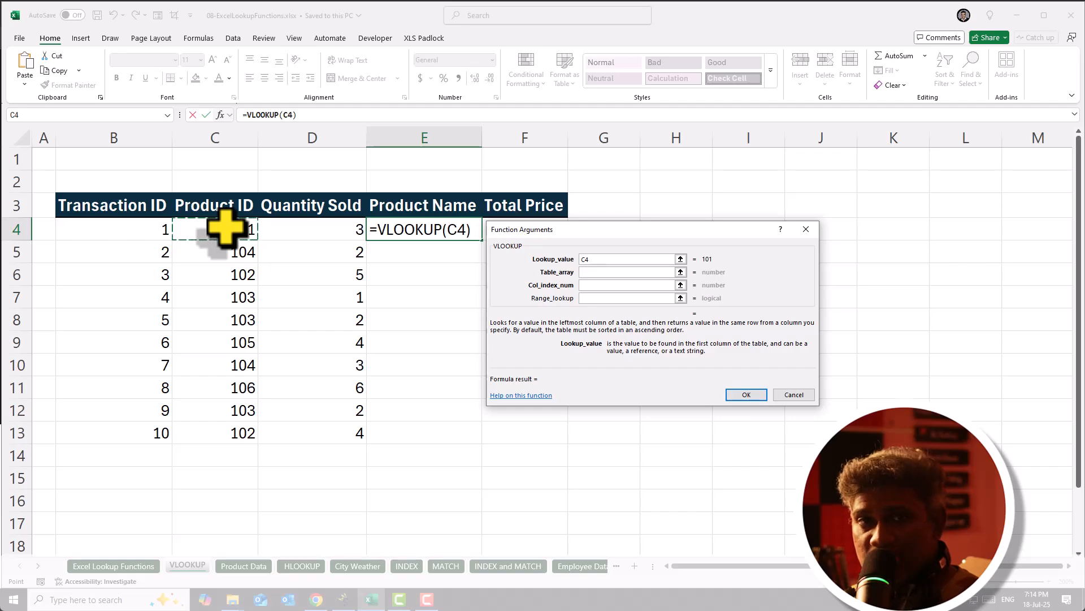
Set the VLOOKUP's table array to the absolute range $B$3:$E$9 on the Product Data sheet.
click(585, 273)
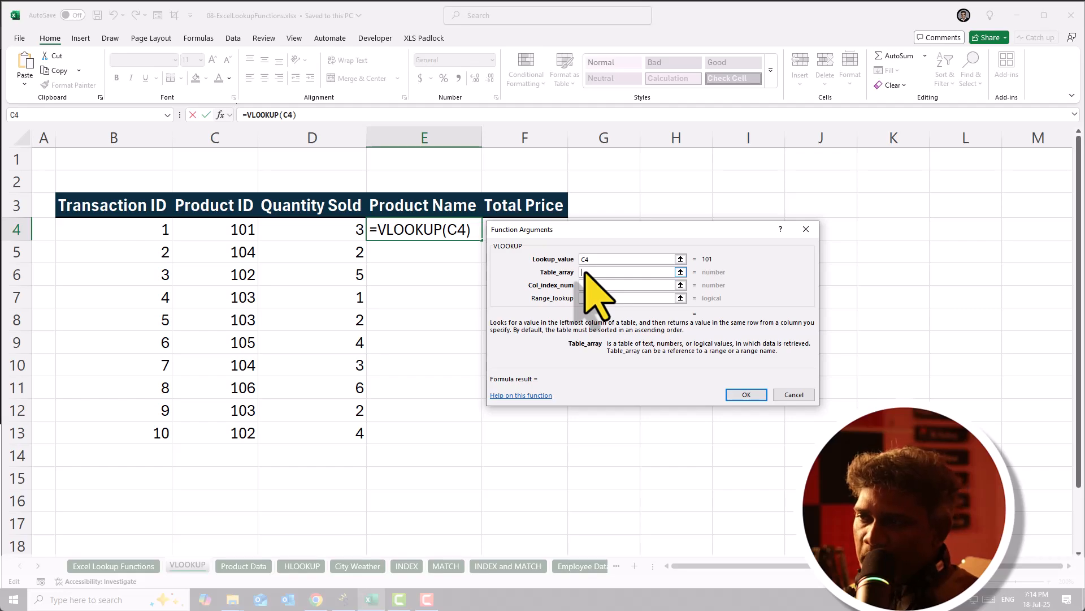
click(244, 566)
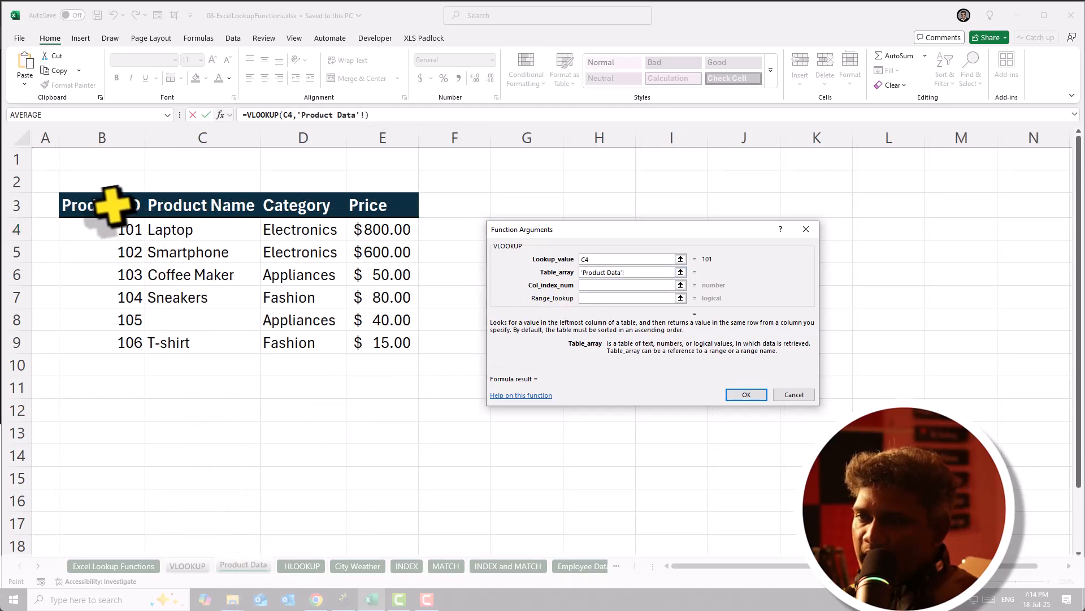
drag(110, 208, 371, 295)
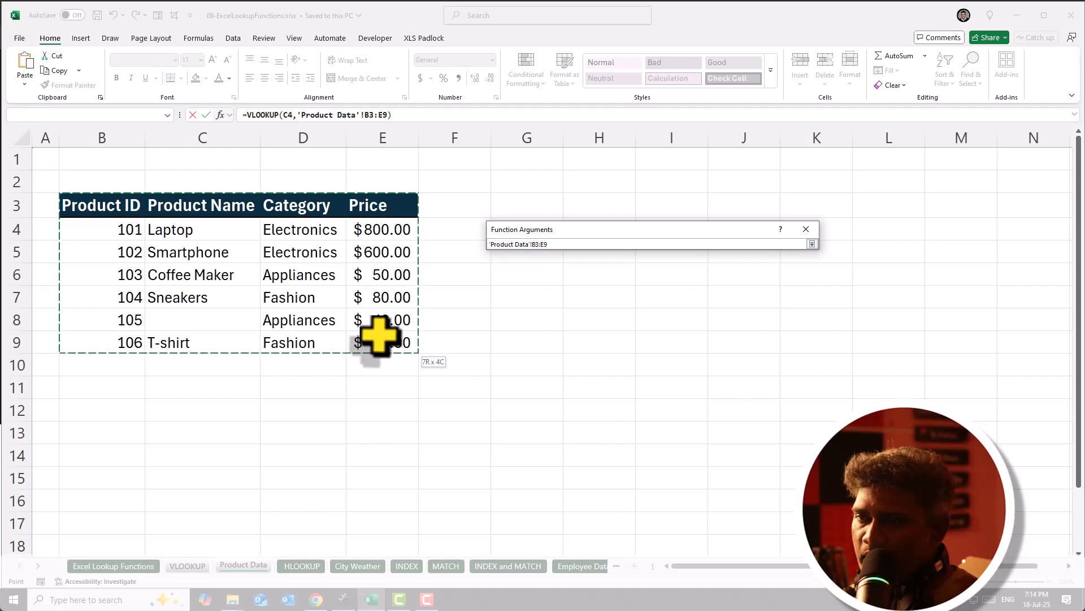
drag(379, 335, 375, 334)
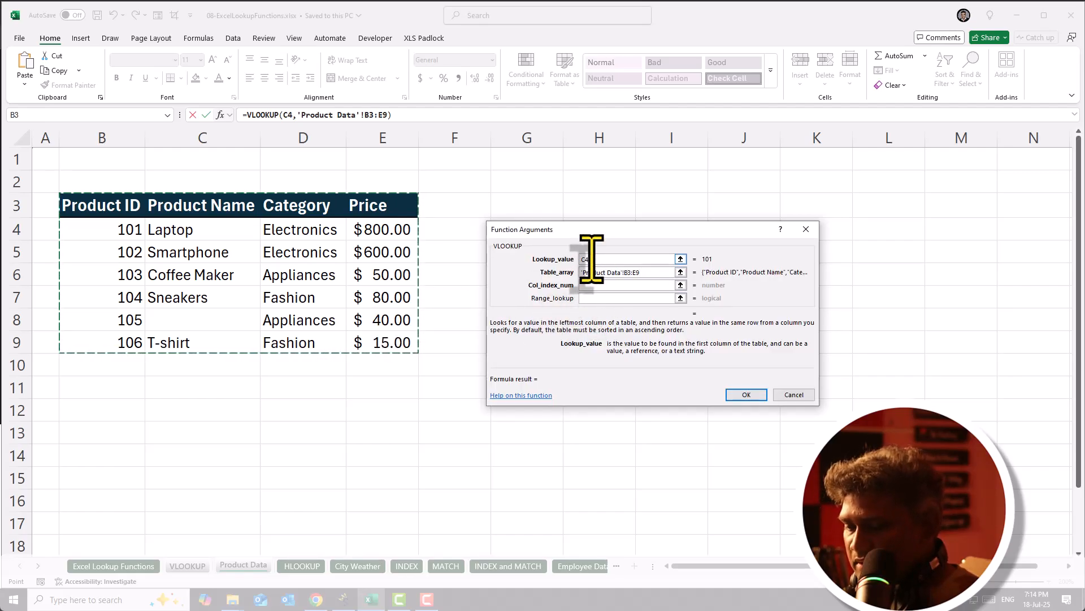
key(F4)
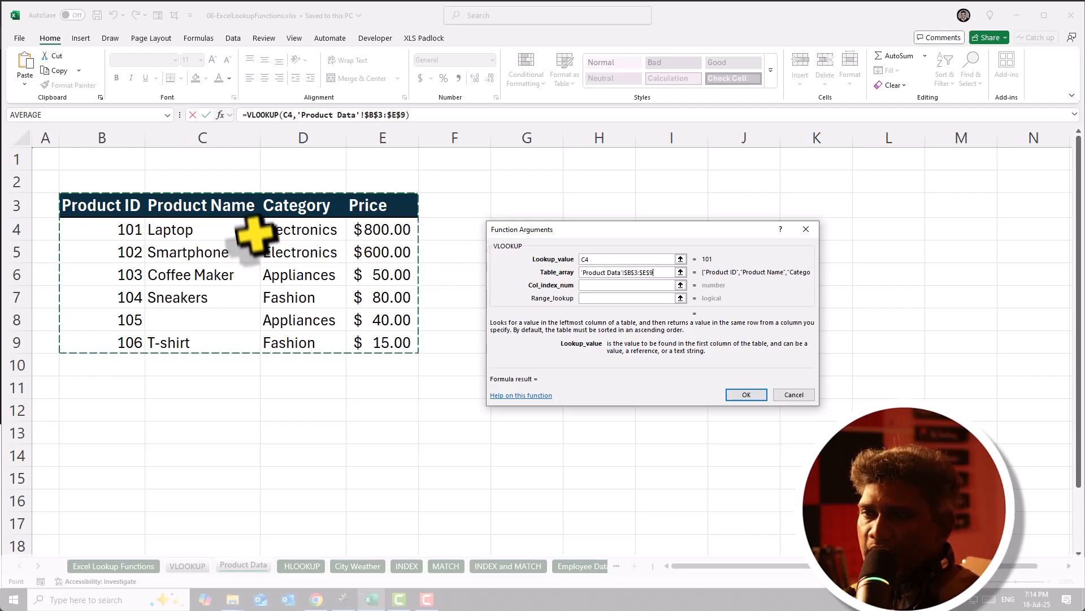
Complete the E4 VLOOKUP with column index 2 and range lookup false.
click(592, 286)
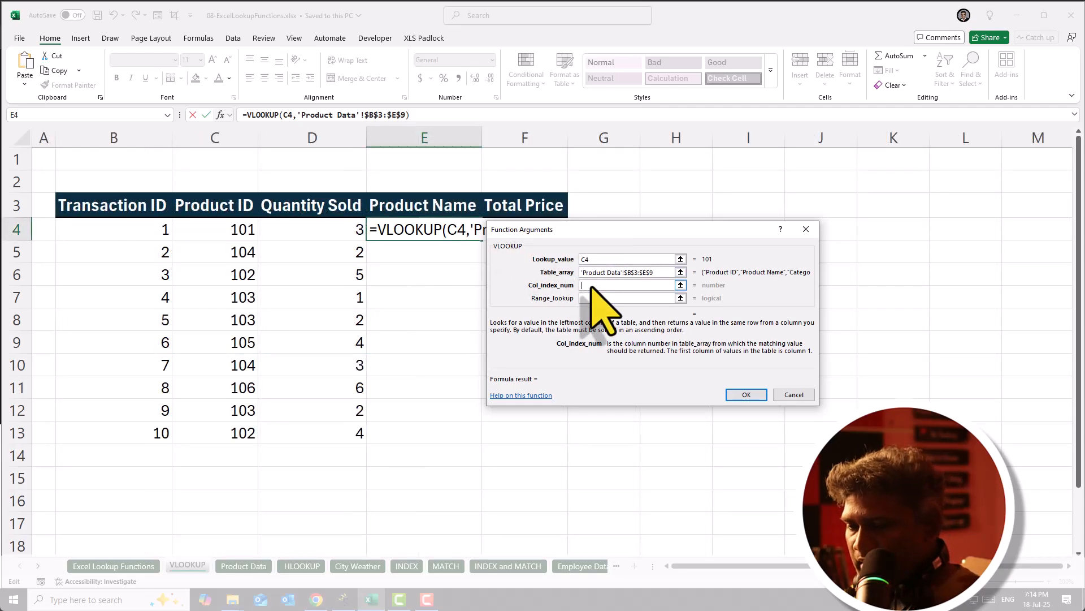
text(2)
click(591, 298)
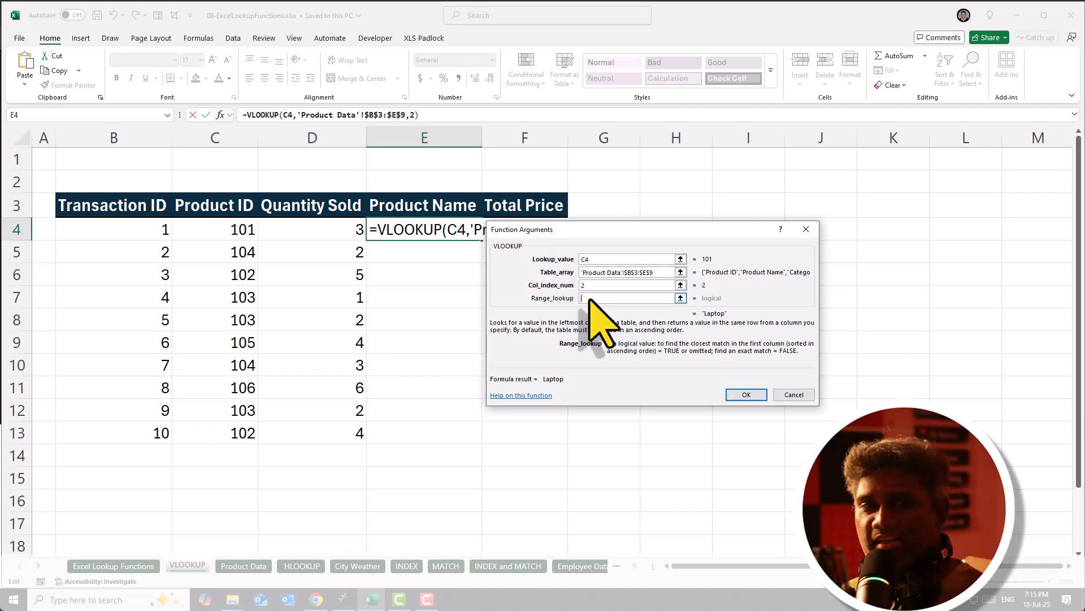
text(false)
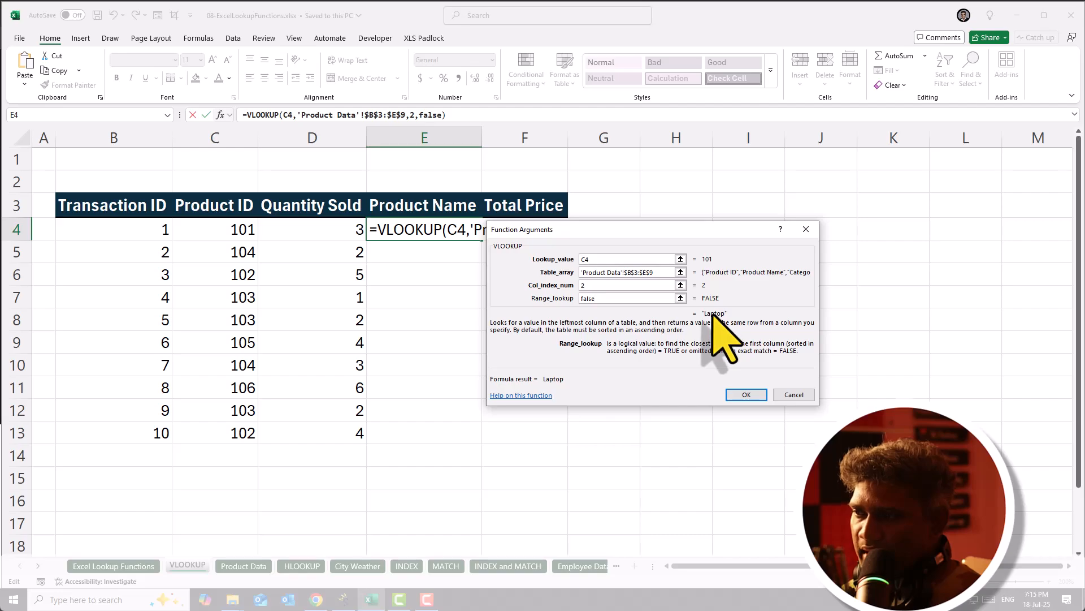
click(745, 396)
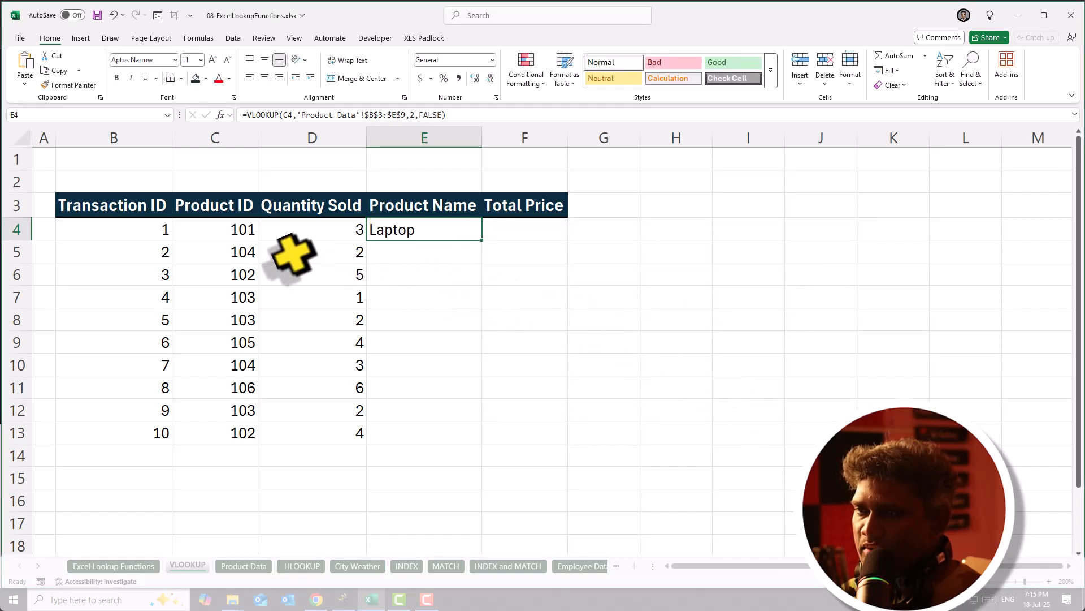
Check the first product name against the Product Data sheet and fill the E4 formula down the Product Name column to E13.
click(231, 232)
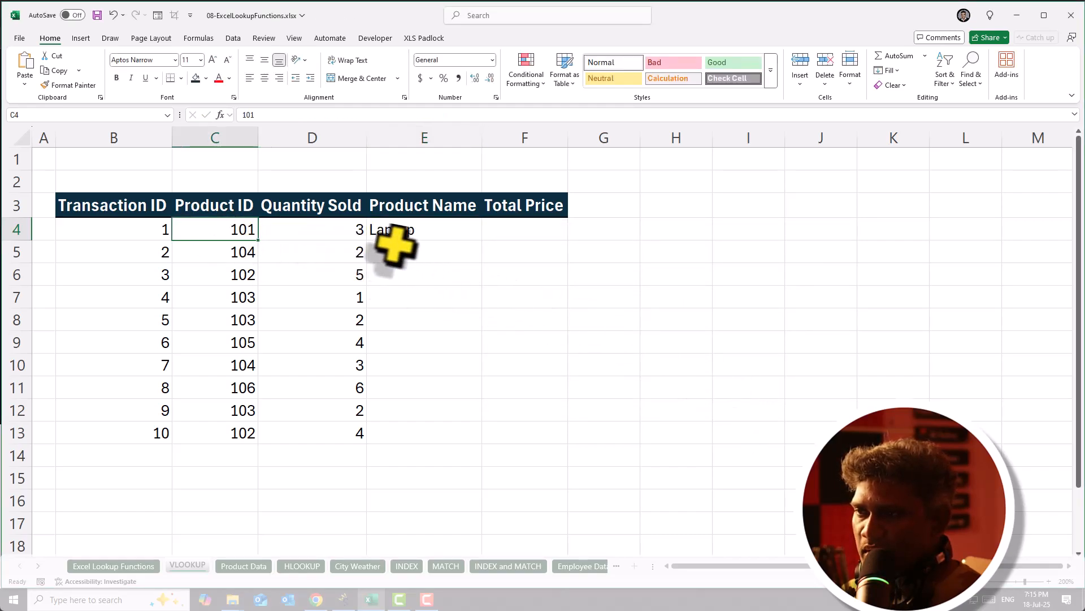
click(244, 566)
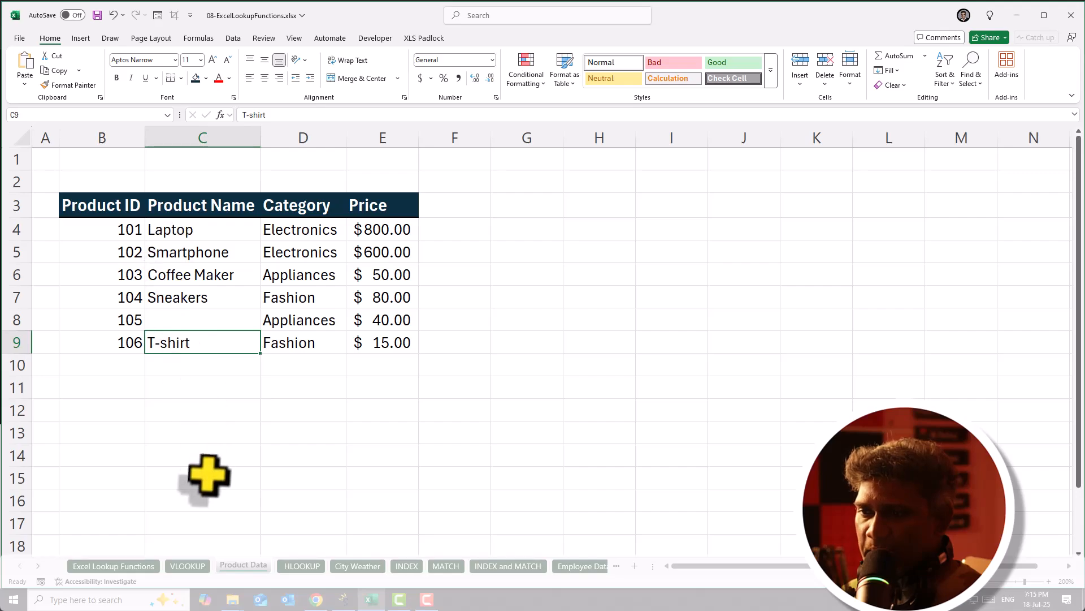
click(187, 566)
click(435, 228)
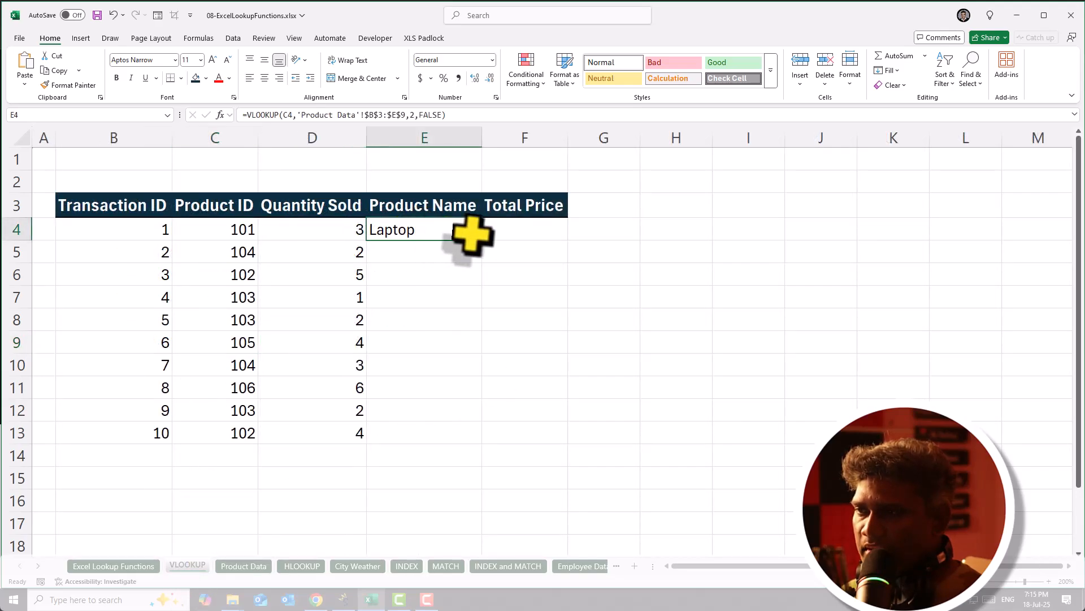
double_click(483, 242)
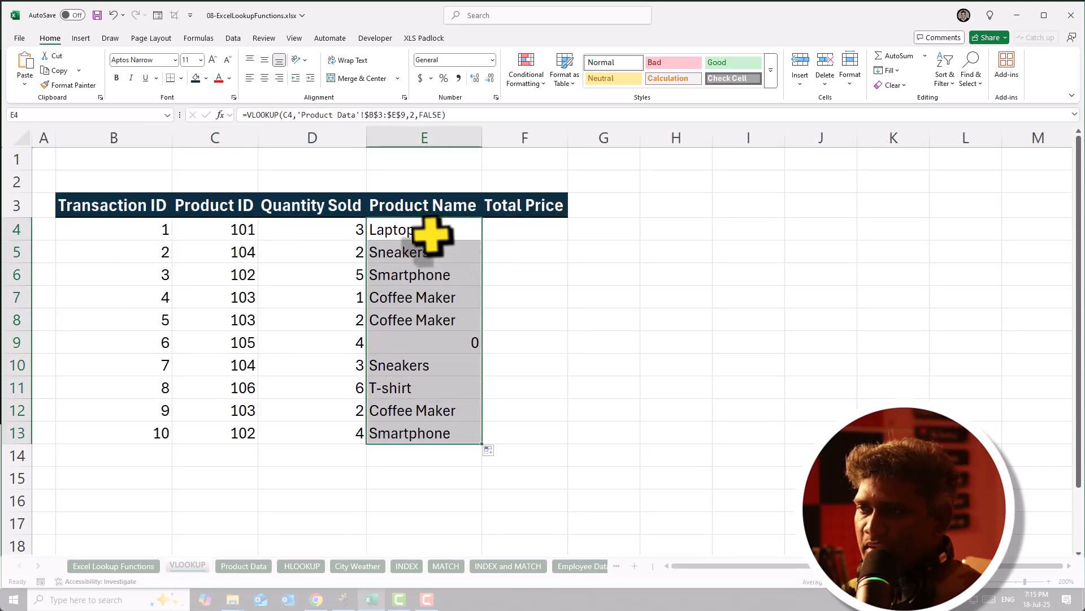
Compare the product name returned for product ID 104 in row 5 with its entry on the Product Data sheet.
click(421, 251)
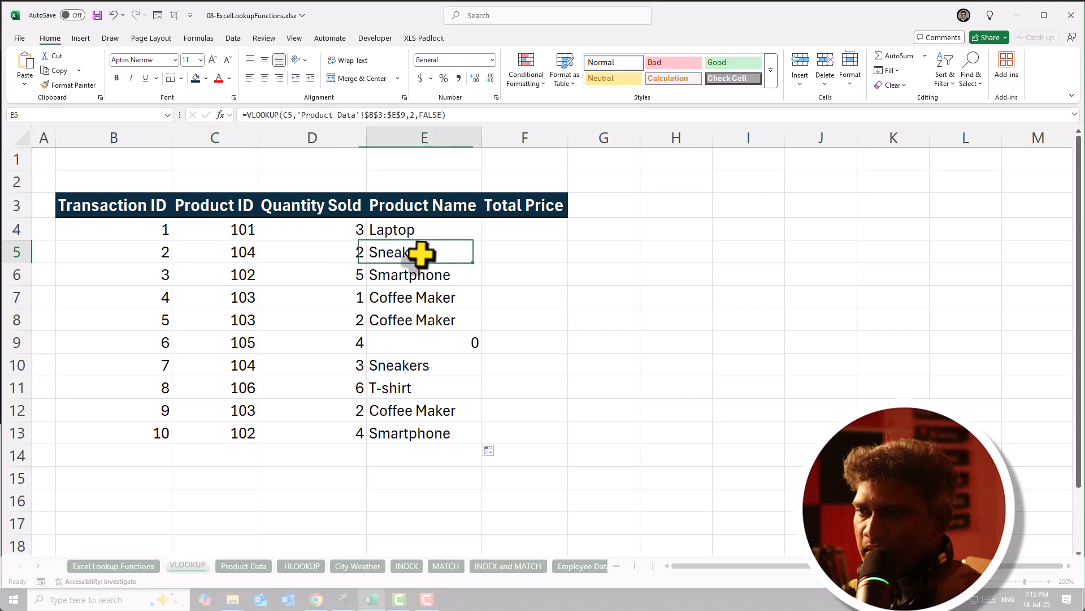
click(236, 567)
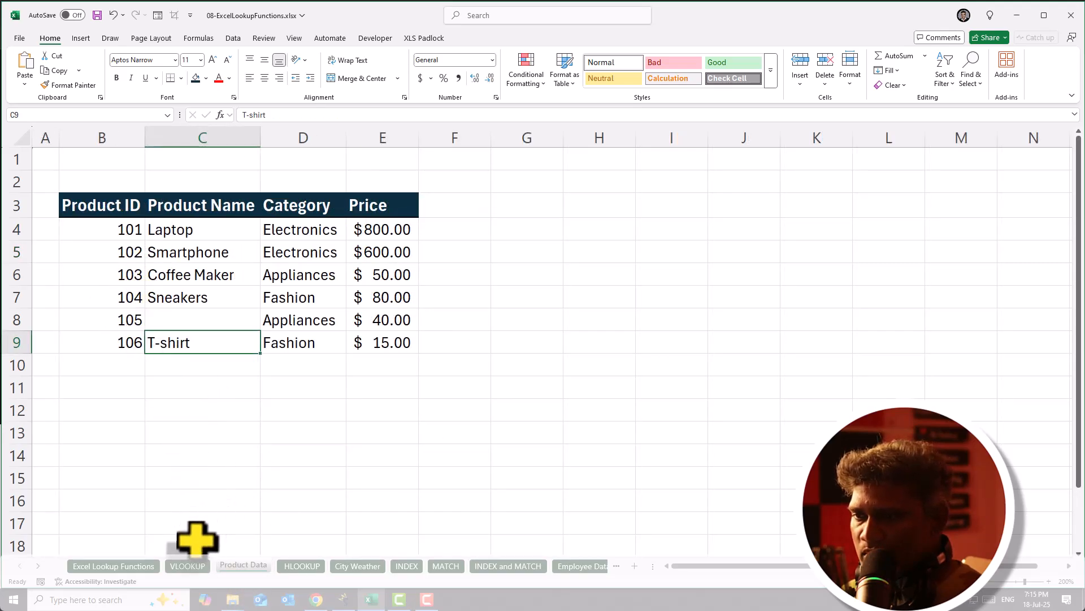
click(192, 565)
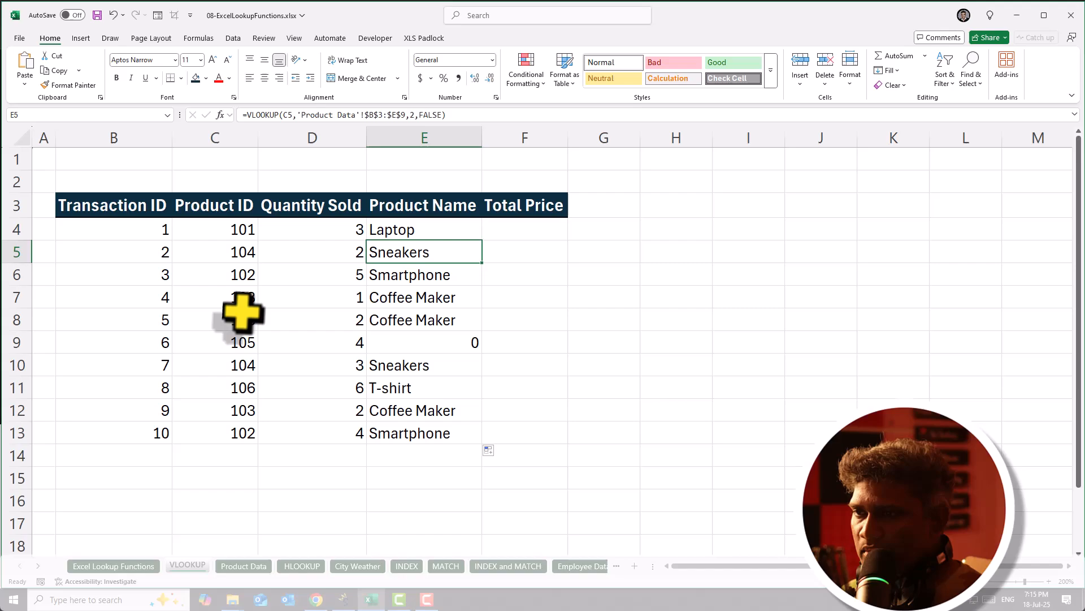
click(242, 249)
click(243, 566)
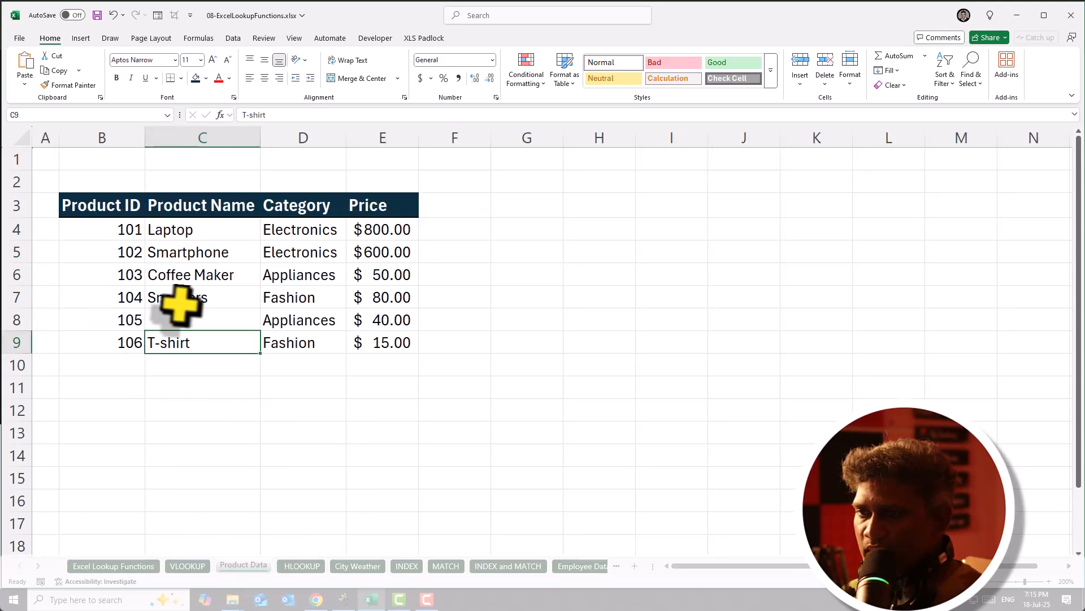
click(194, 544)
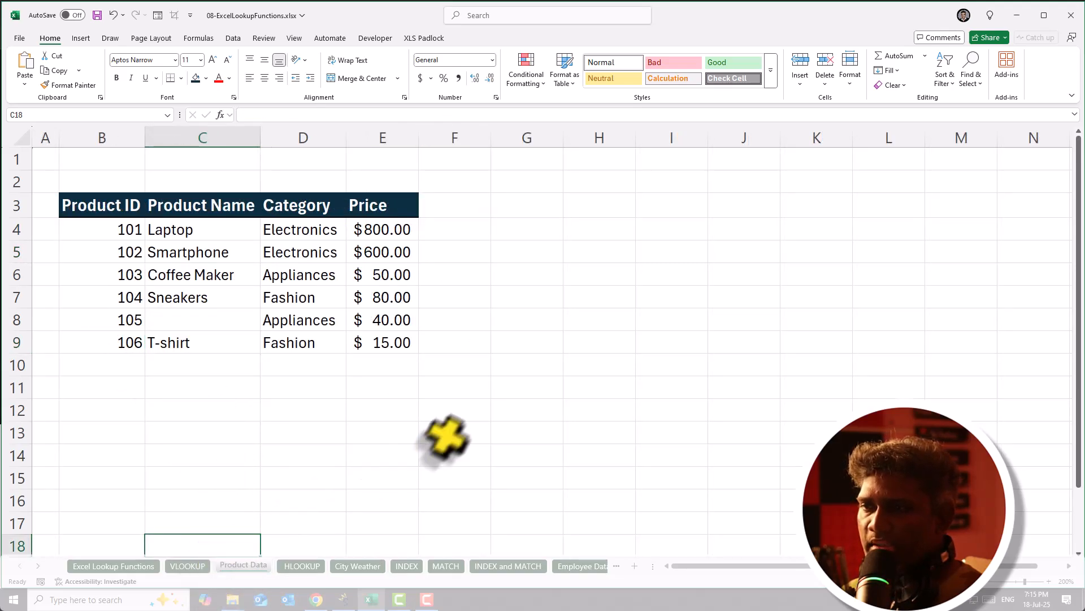
click(188, 566)
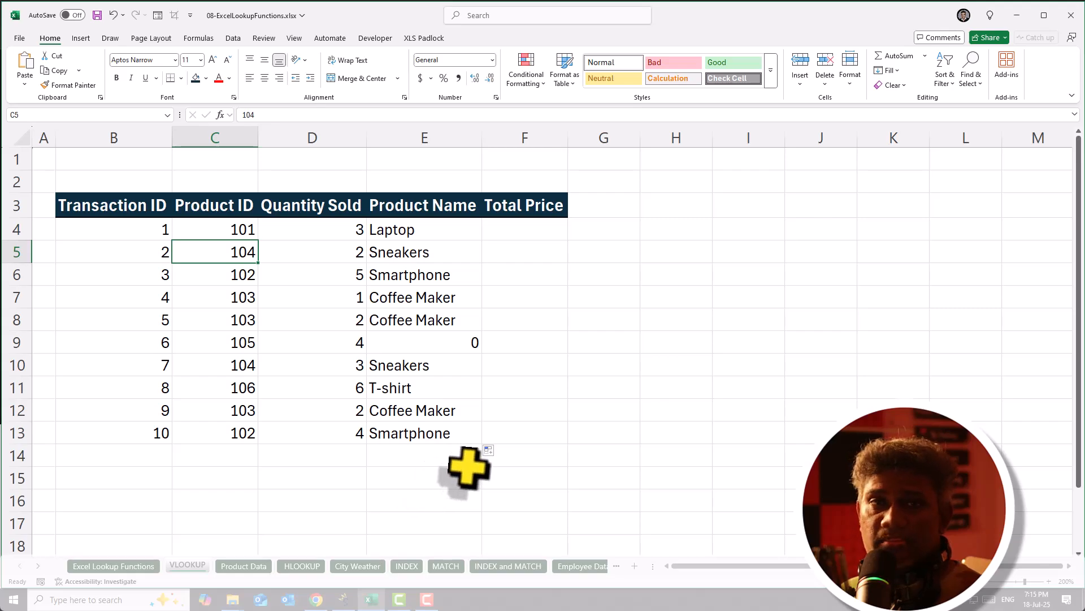
Start a VLOOKUP in cell F4 of the Total Price column with C4 as the lookup value.
click(506, 230)
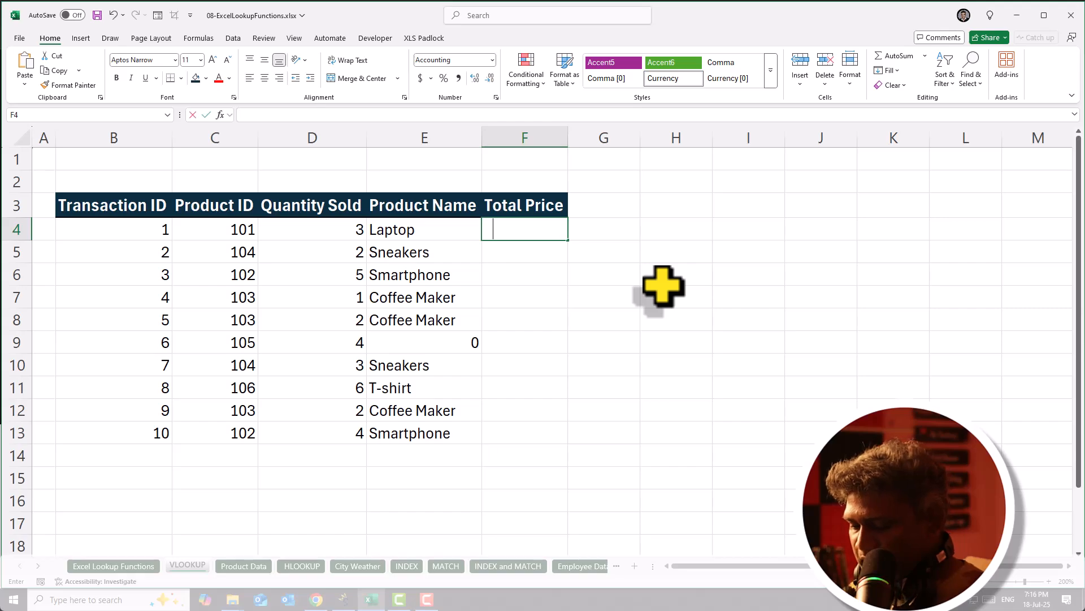
text(=vl)
key(Tab)
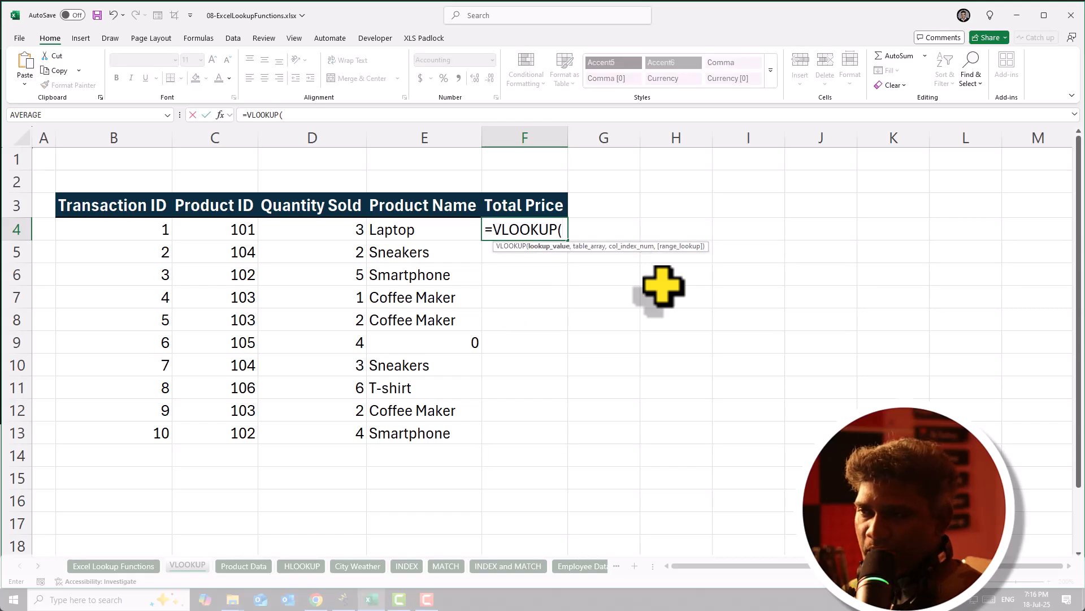
click(231, 228)
text(,)
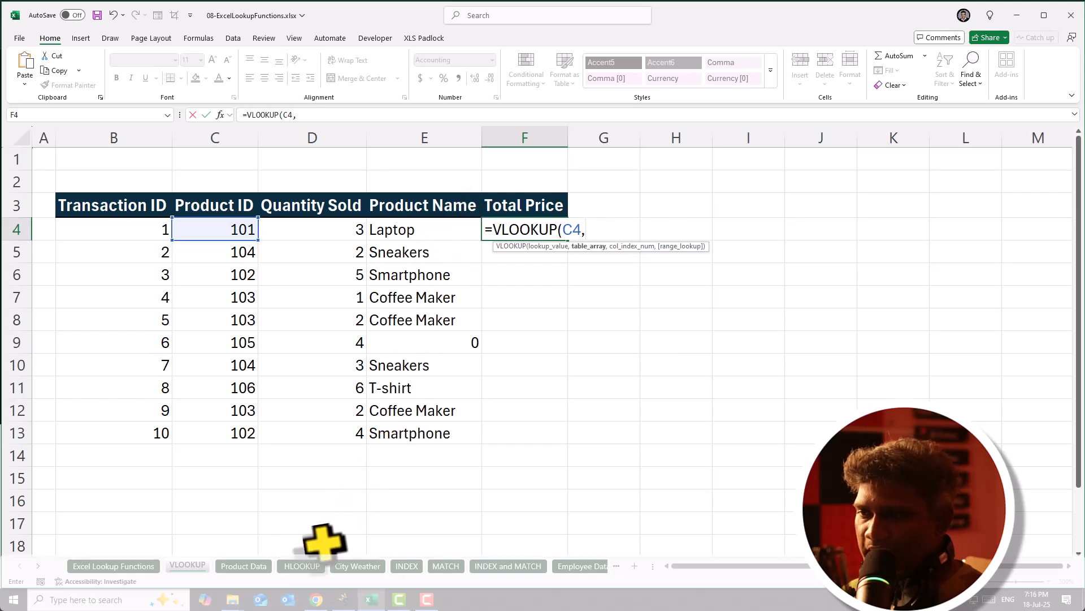
Add the absolute range $B$3:$E$9 on the Product Data sheet as the F4 formula's table array.
click(243, 566)
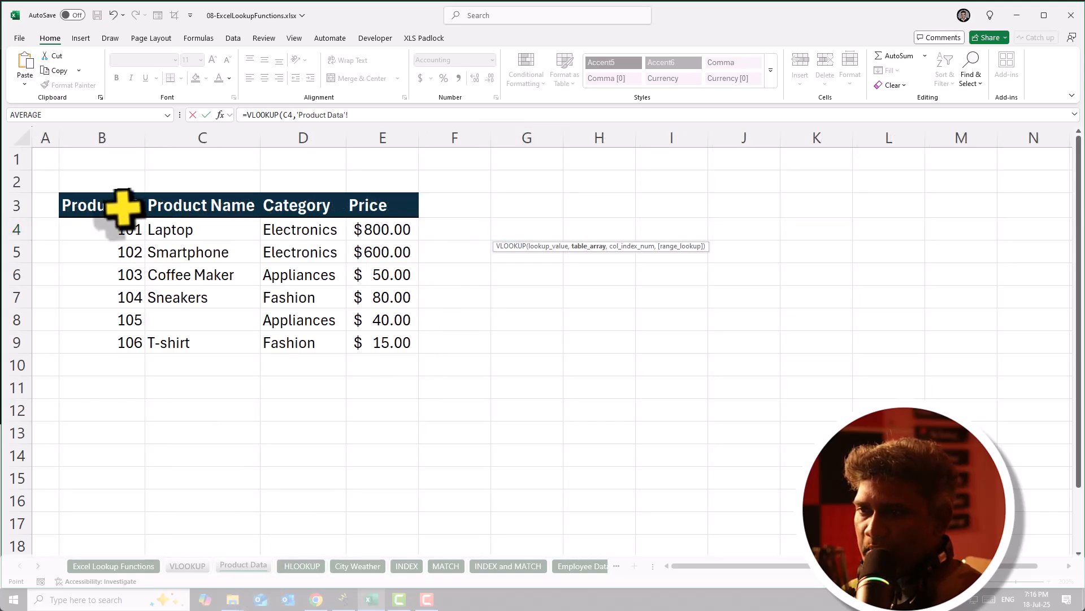
drag(113, 212, 379, 343)
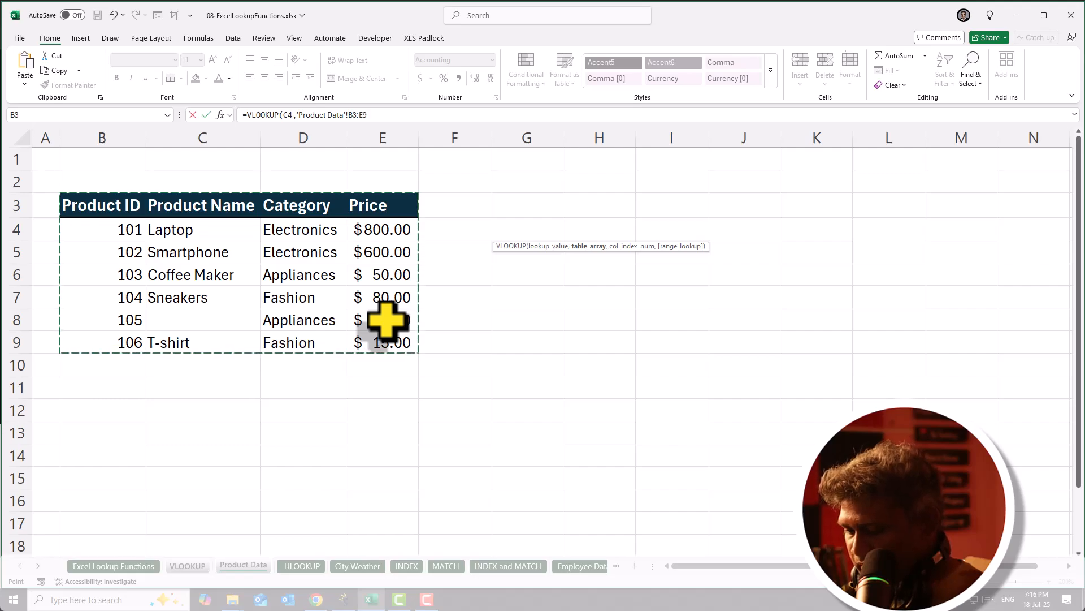
key(F4)
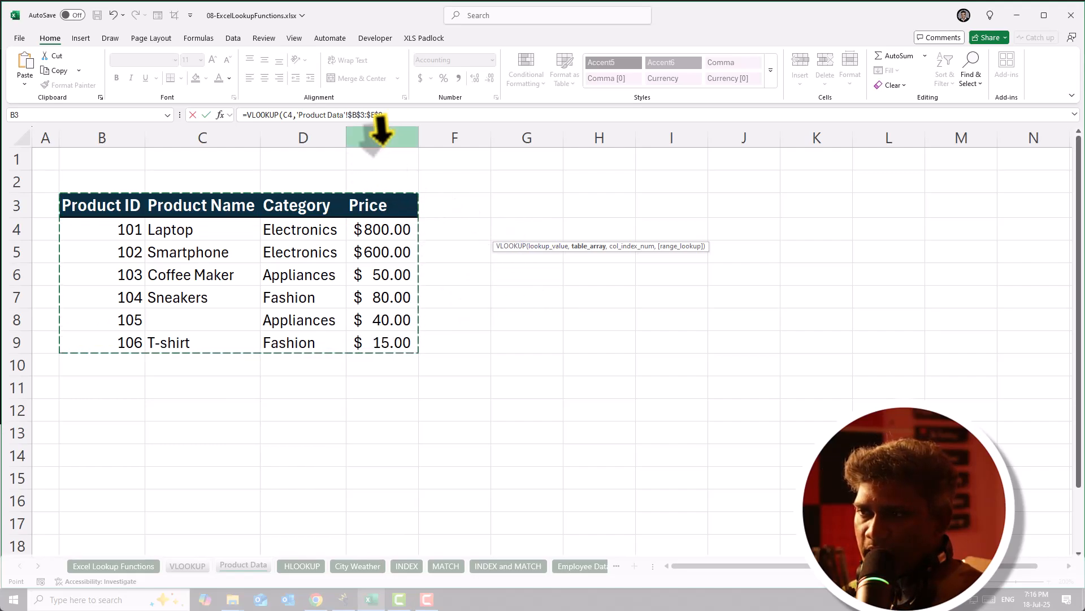
Continue the F4 VLOOKUP with column index 4 for the price and FALSE for an exact match.
click(393, 116)
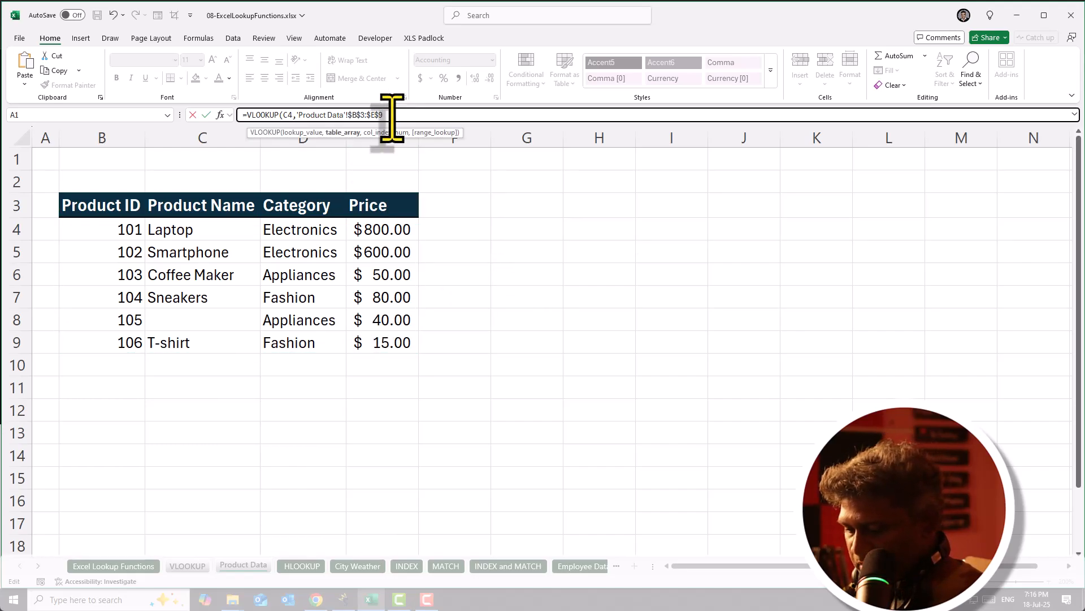
text(,)
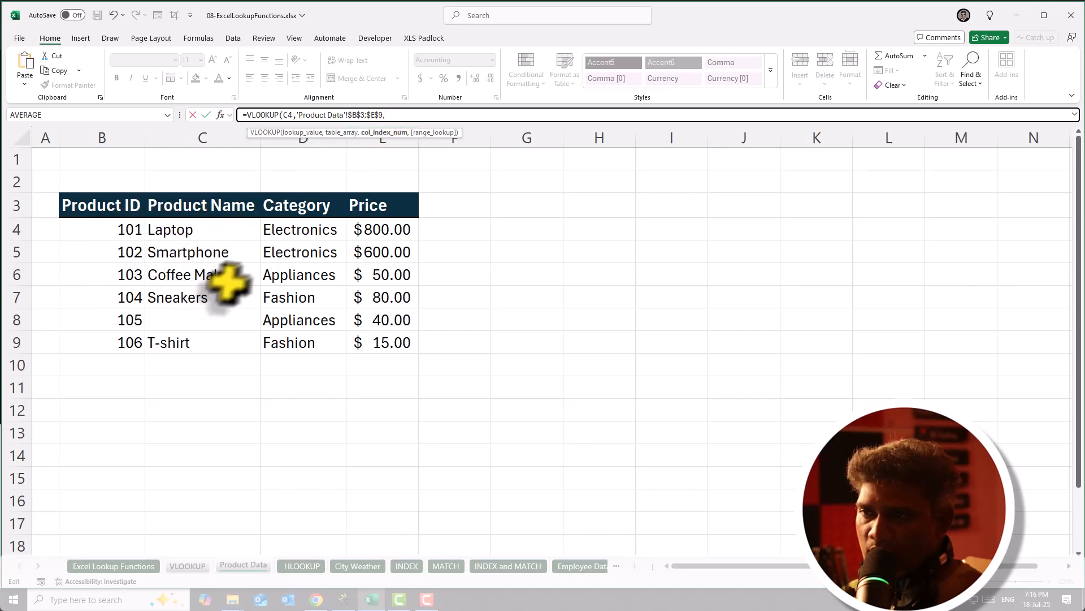
text(4)
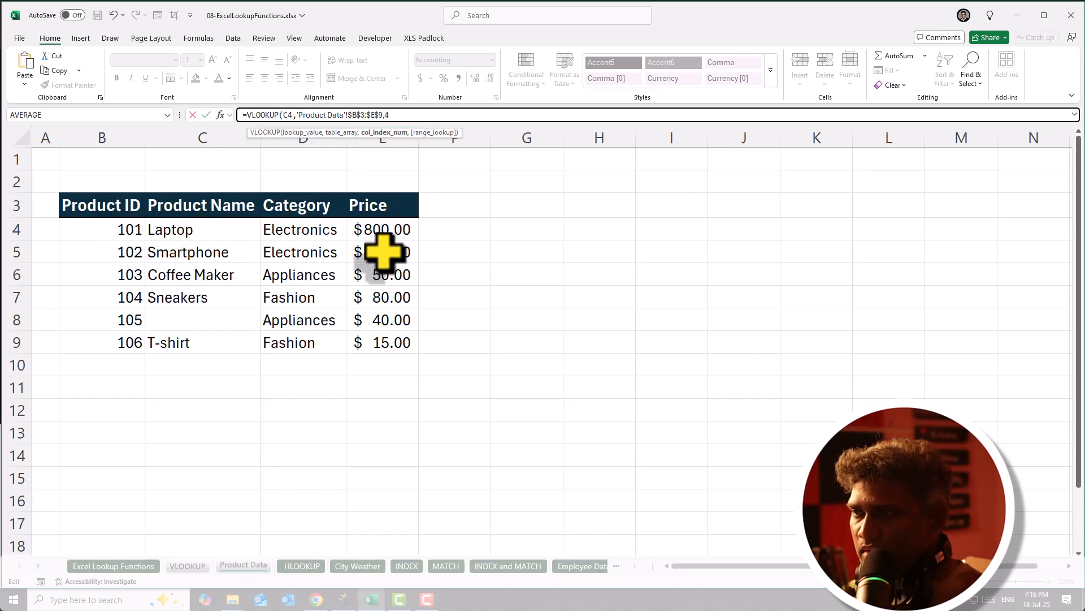
text(,f)
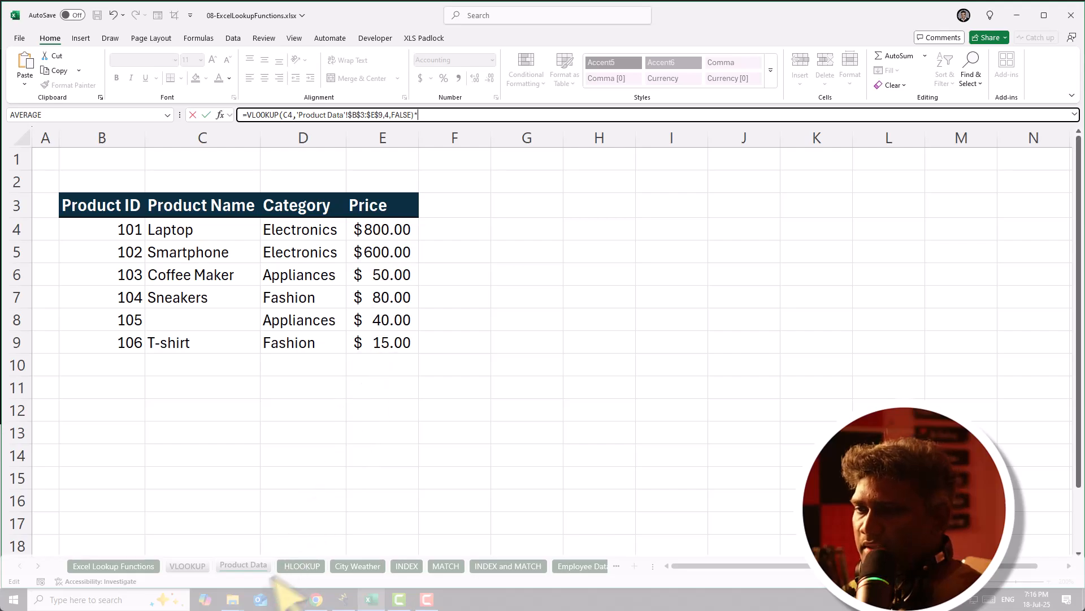
Multiply the price lookup by the quantity sold in D4 on the VLOOKUP sheet and enter the F4 formula.
click(187, 565)
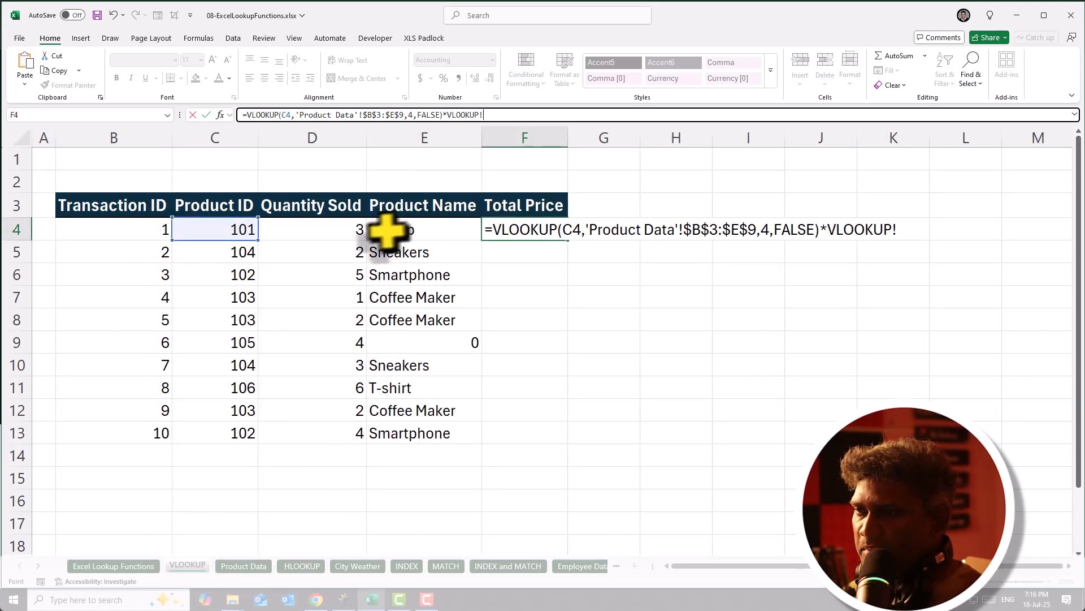
click(328, 232)
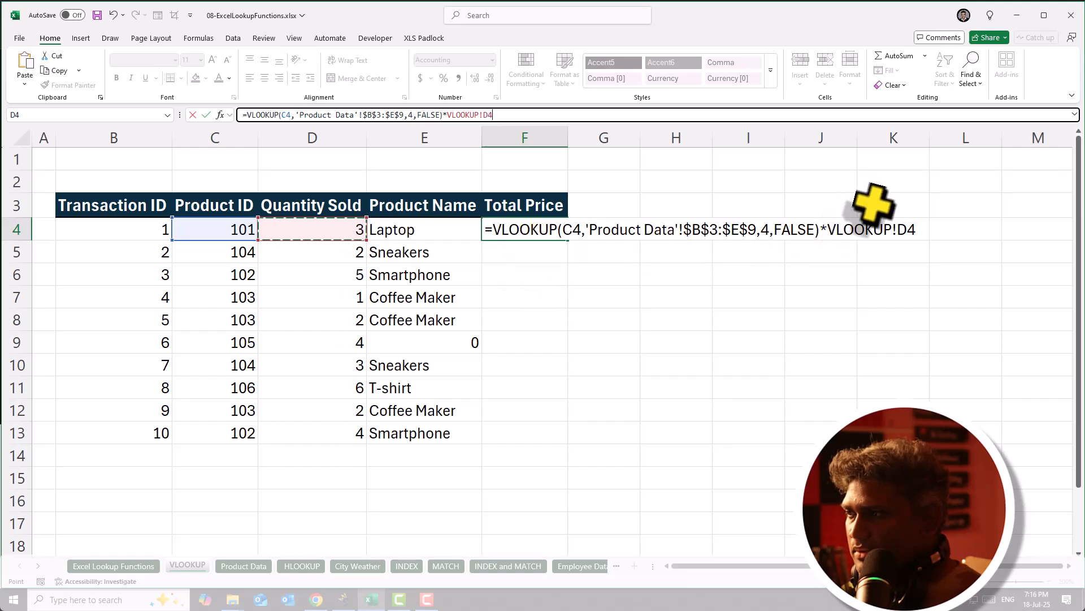
key(Return)
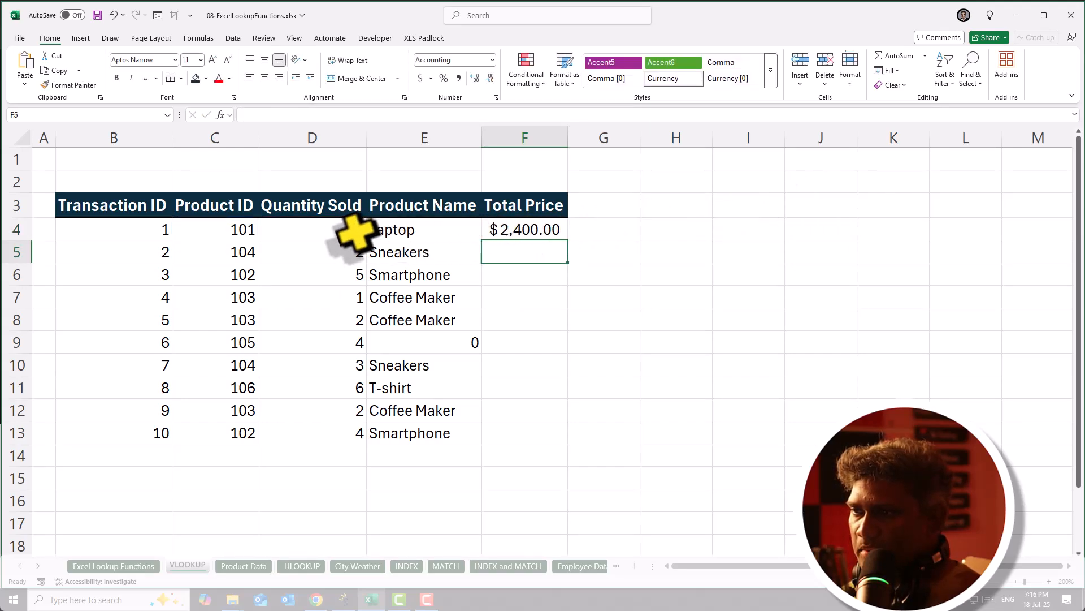
Check the unit price of product ID 101 on the Product Data sheet against the first transaction.
click(230, 228)
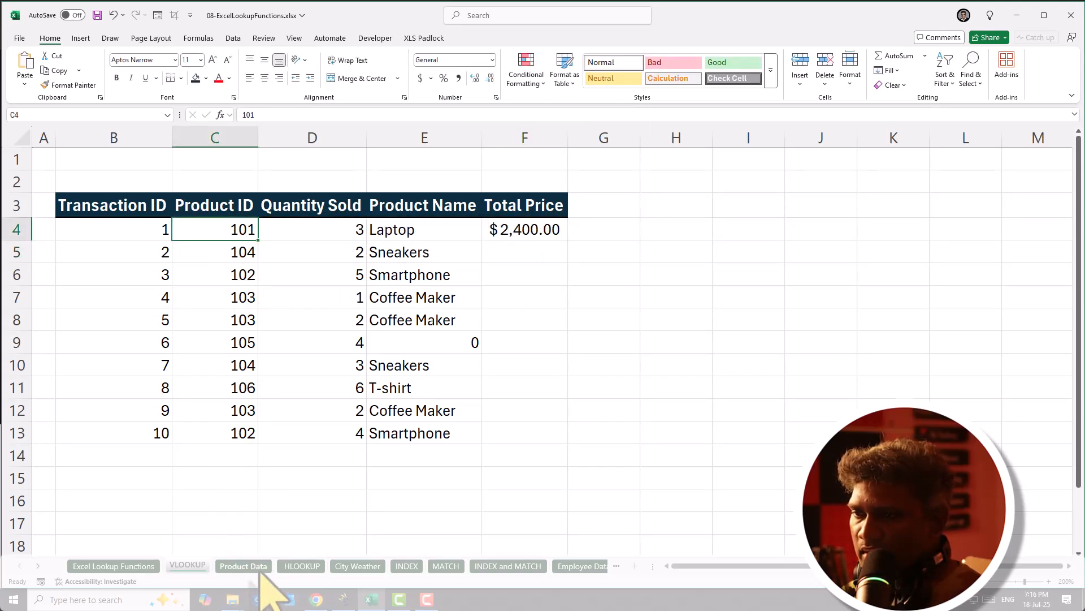
click(244, 565)
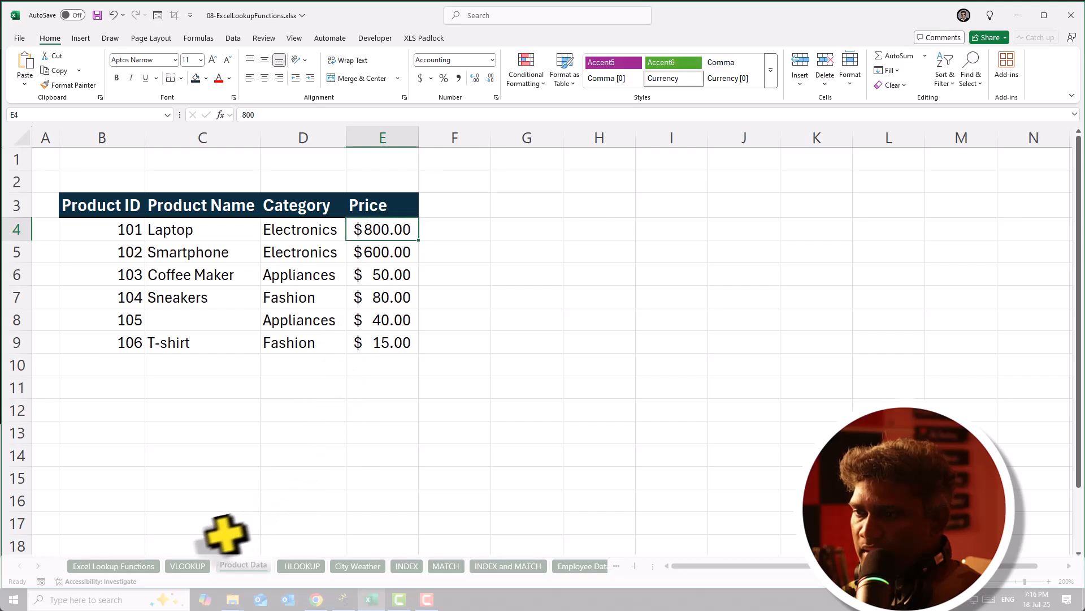
click(187, 566)
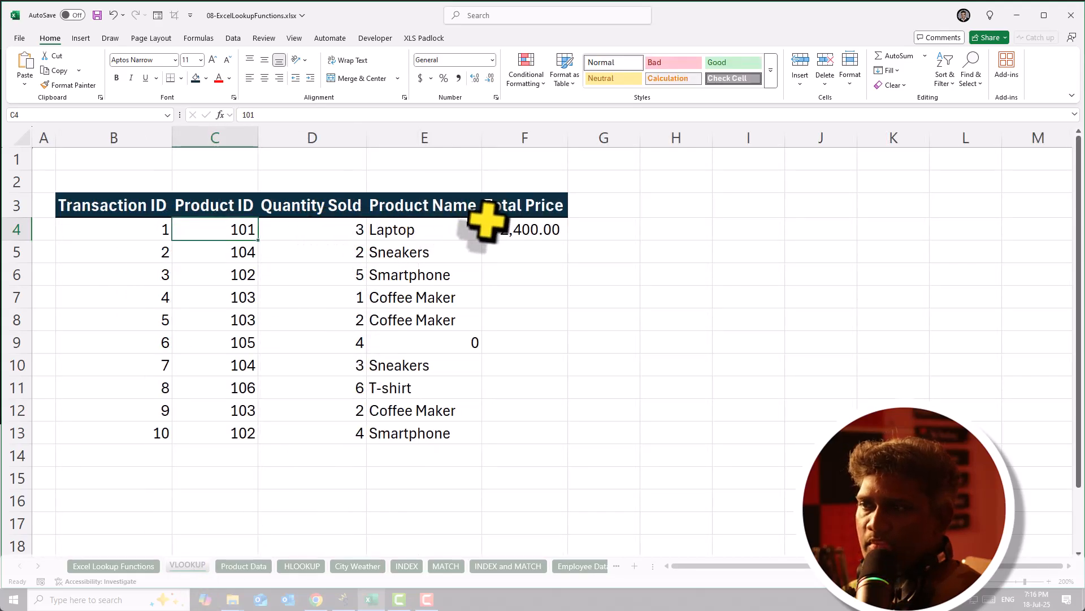
Fill the F4 formula down the Total Price column to F13.
click(519, 233)
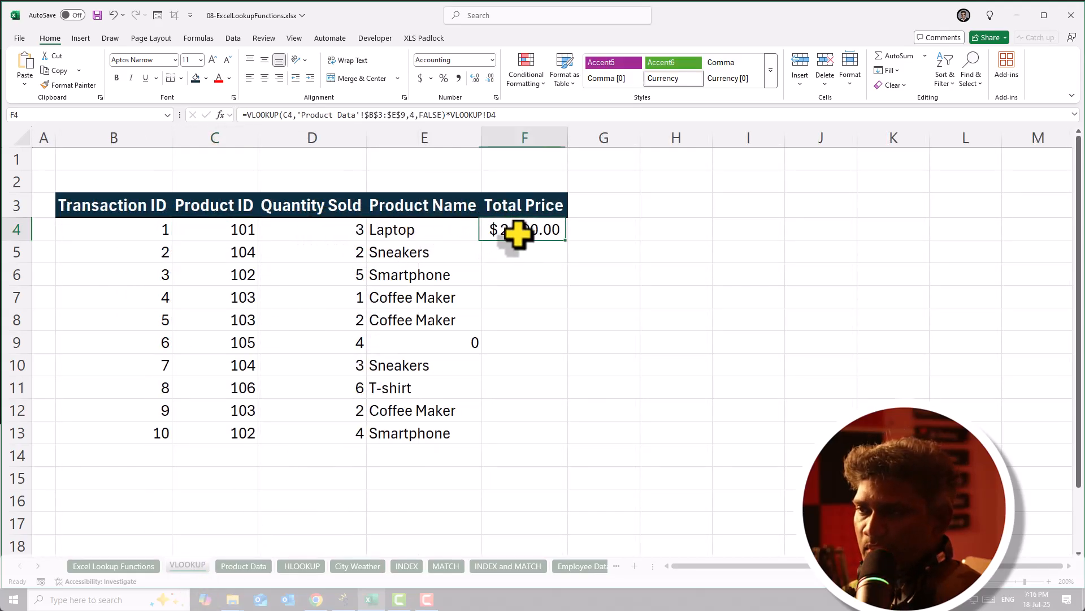
double_click(564, 240)
click(620, 277)
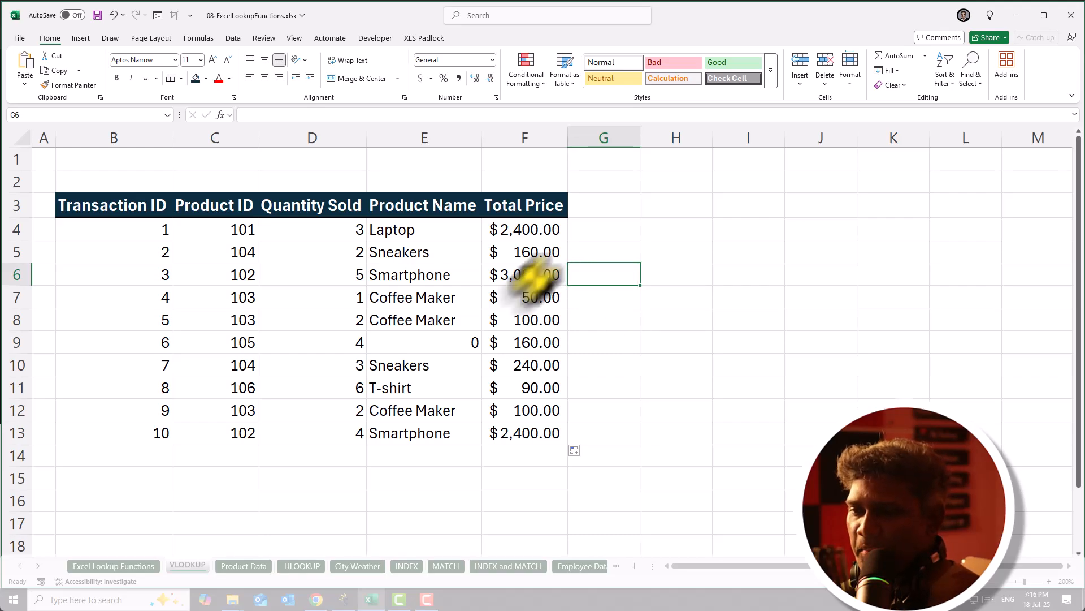
Examine the month entry on the HLOOKUP sheet and the March temperatures by city on the City Weather sheet.
click(294, 565)
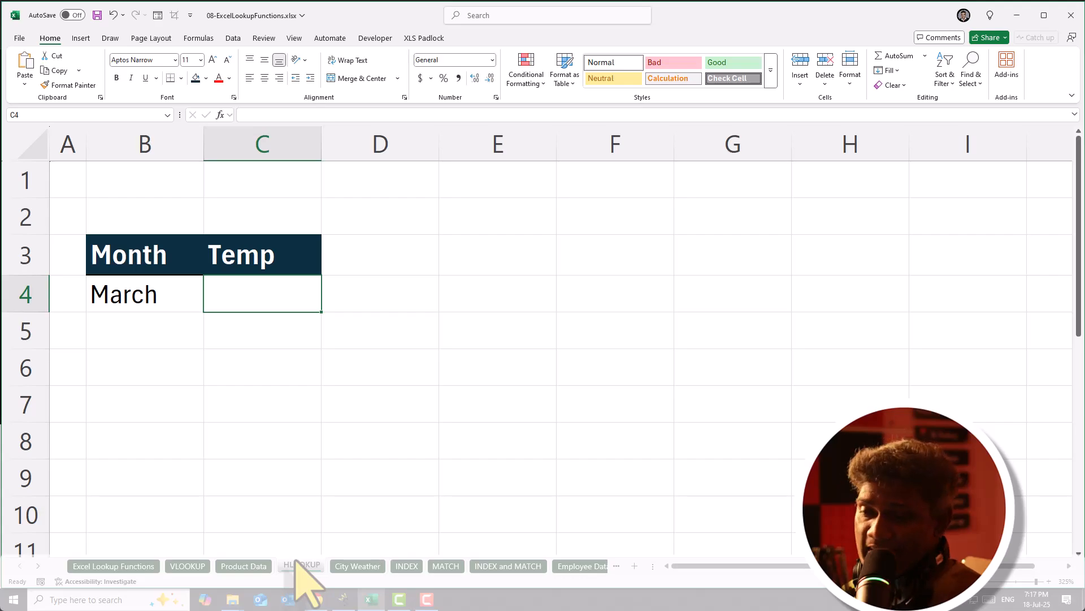
click(362, 565)
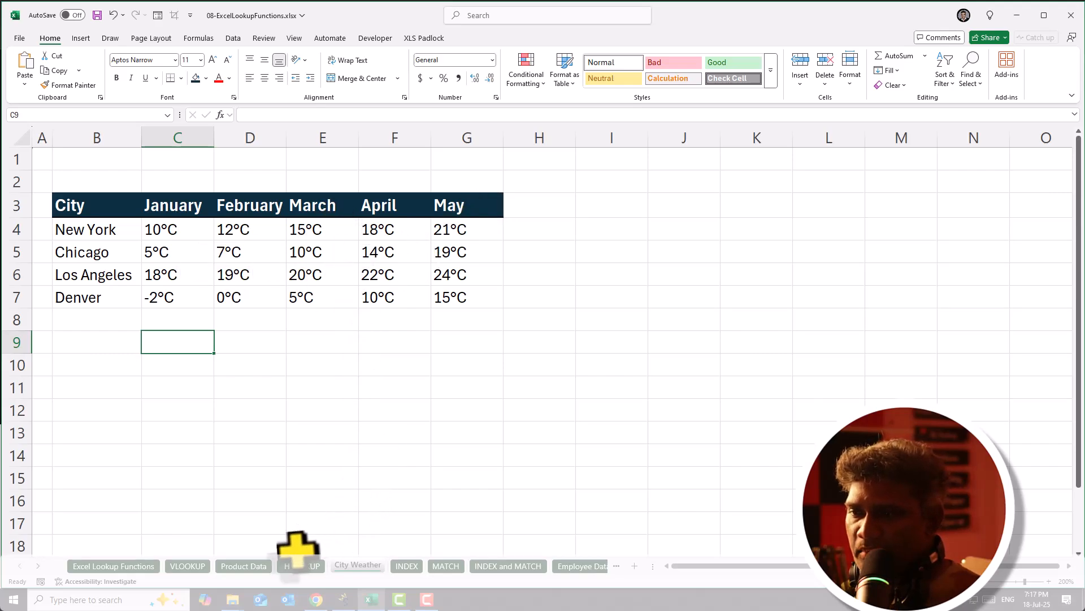
click(299, 565)
click(142, 296)
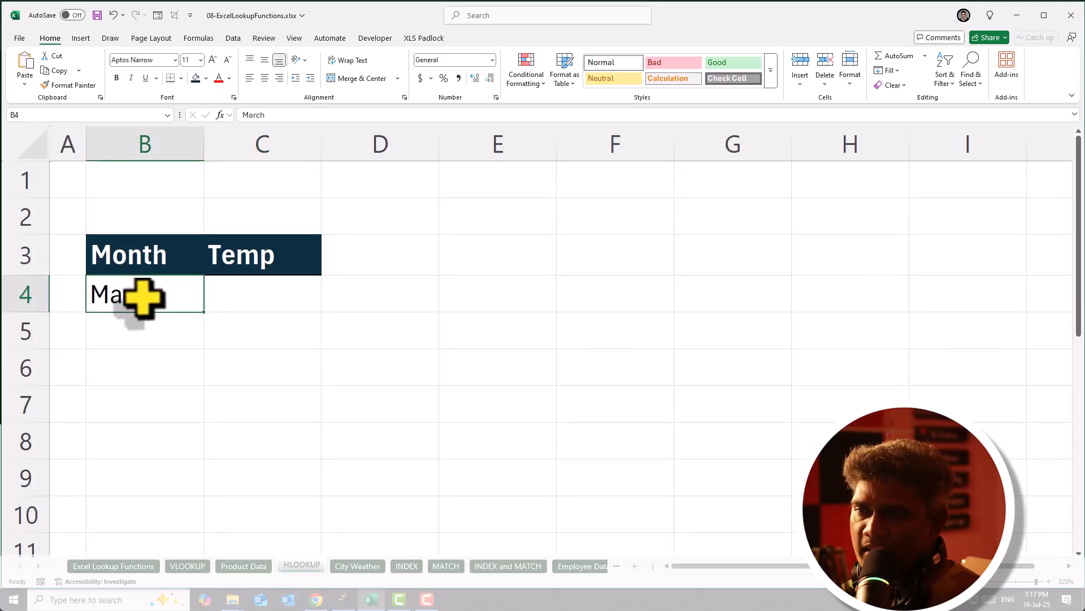
click(357, 566)
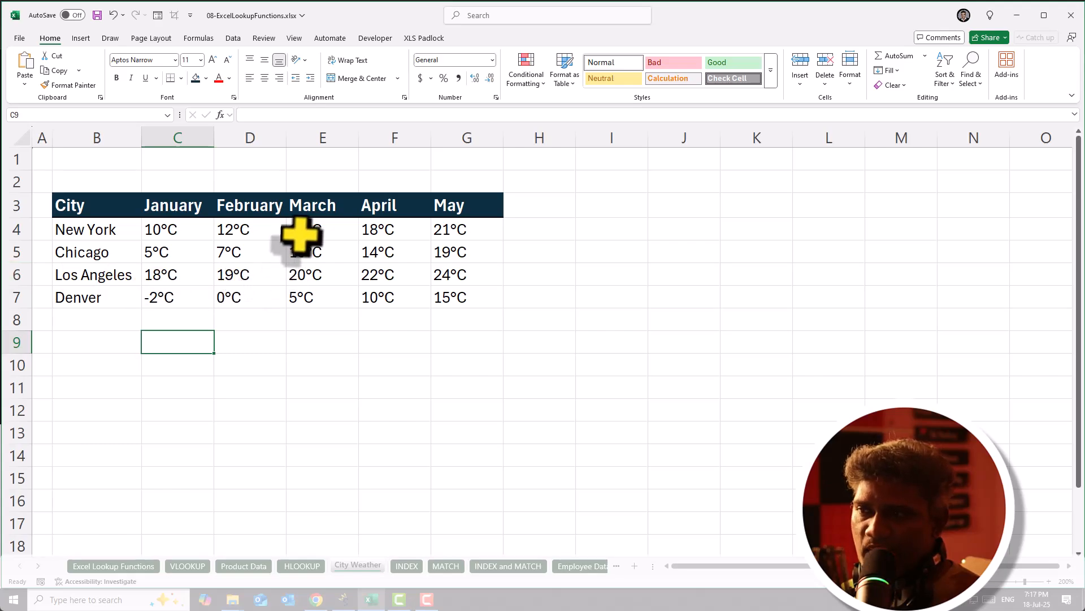
drag(311, 222, 310, 279)
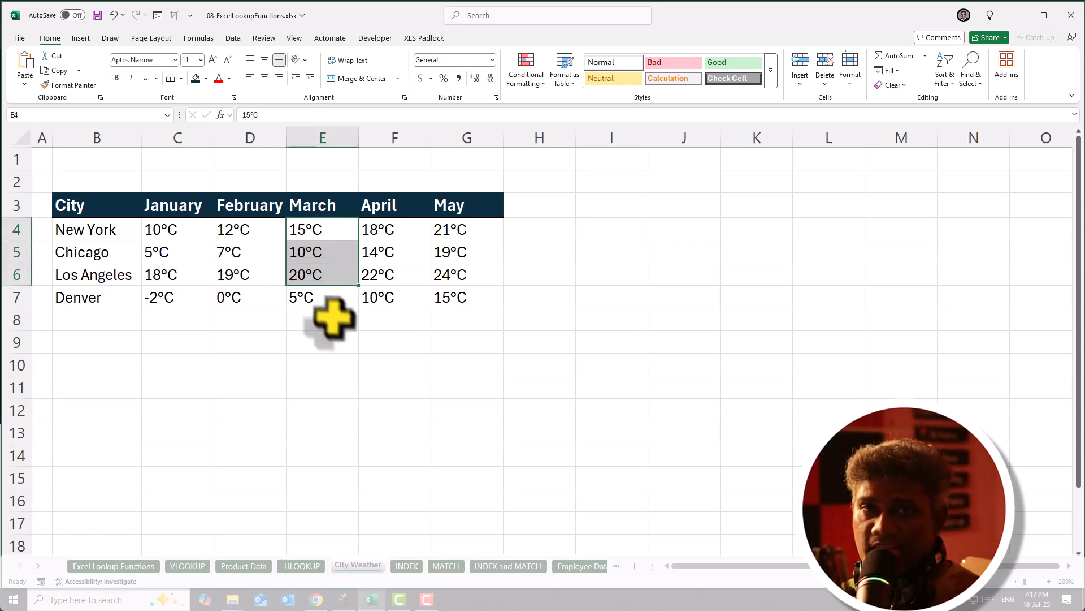
click(315, 273)
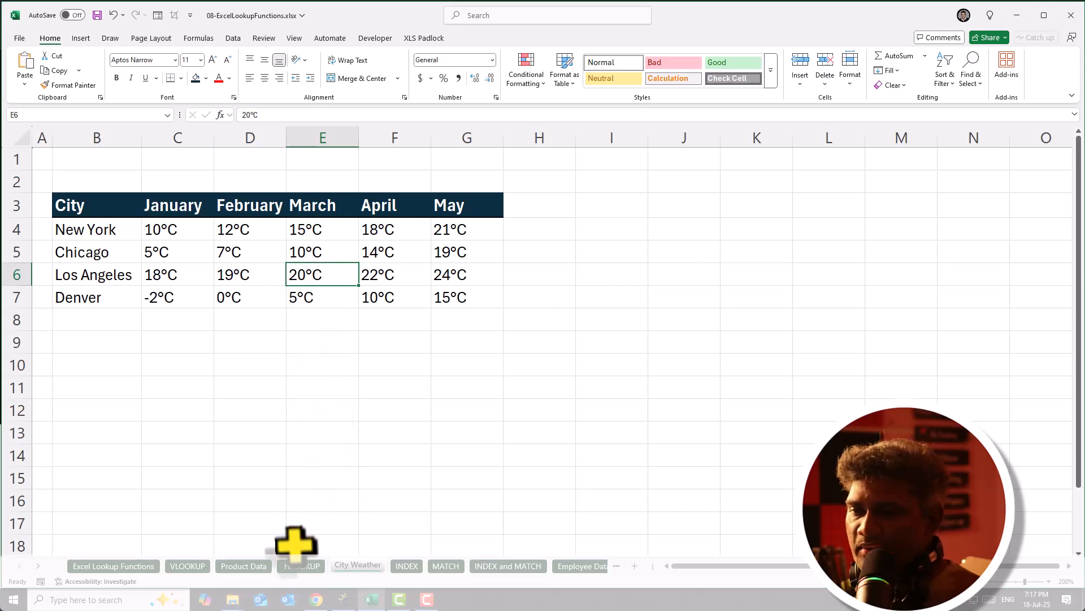
Start an HLOOKUP in cell C4 of the HLOOKUP sheet through the Function Arguments dialog, with B4 as the lookup value.
click(302, 566)
click(303, 286)
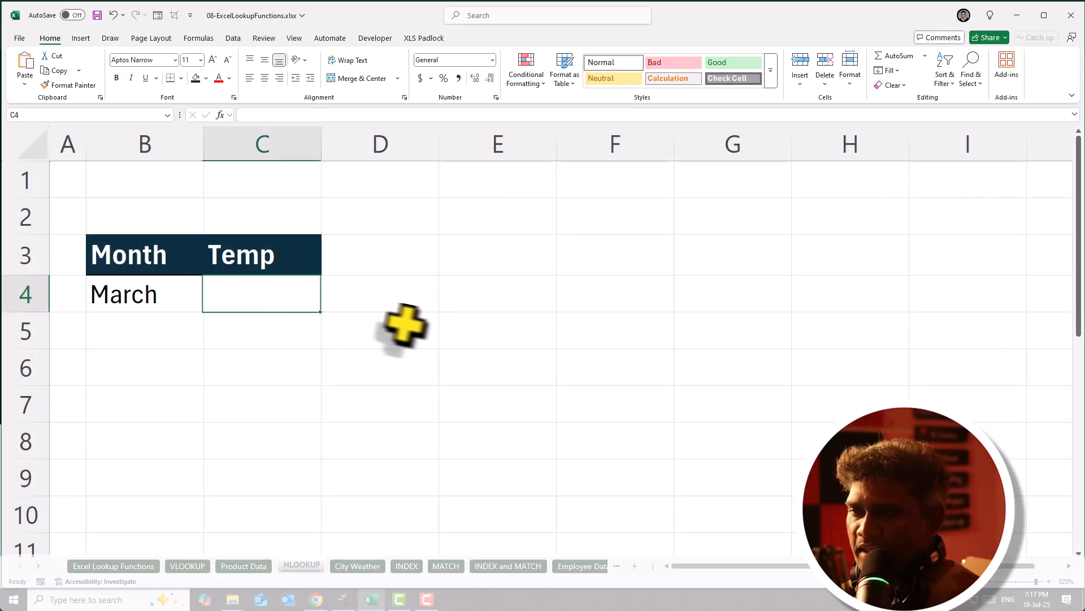
text(=h)
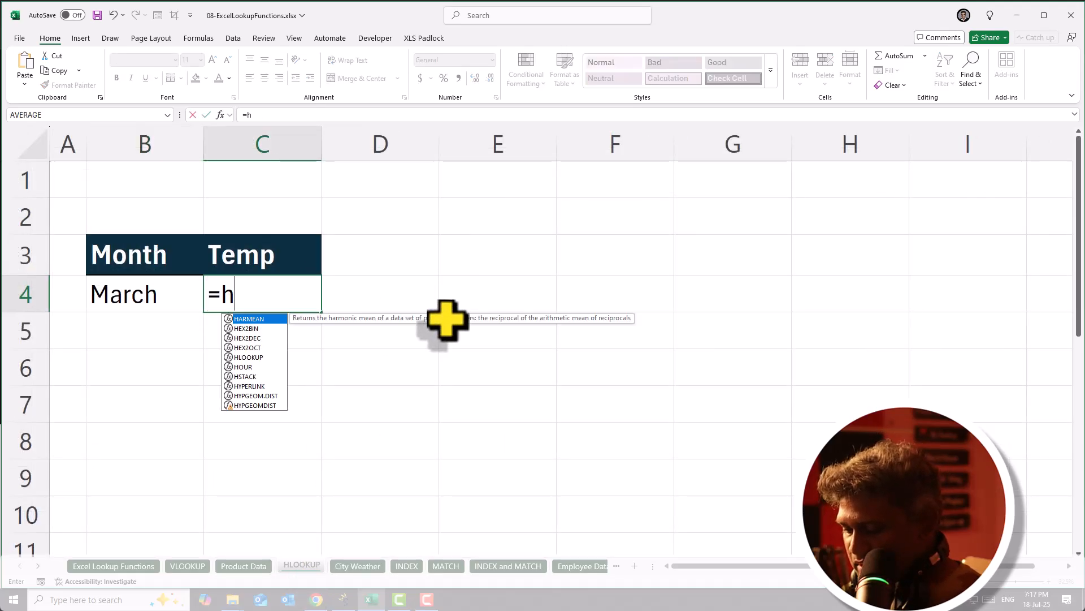
text(l)
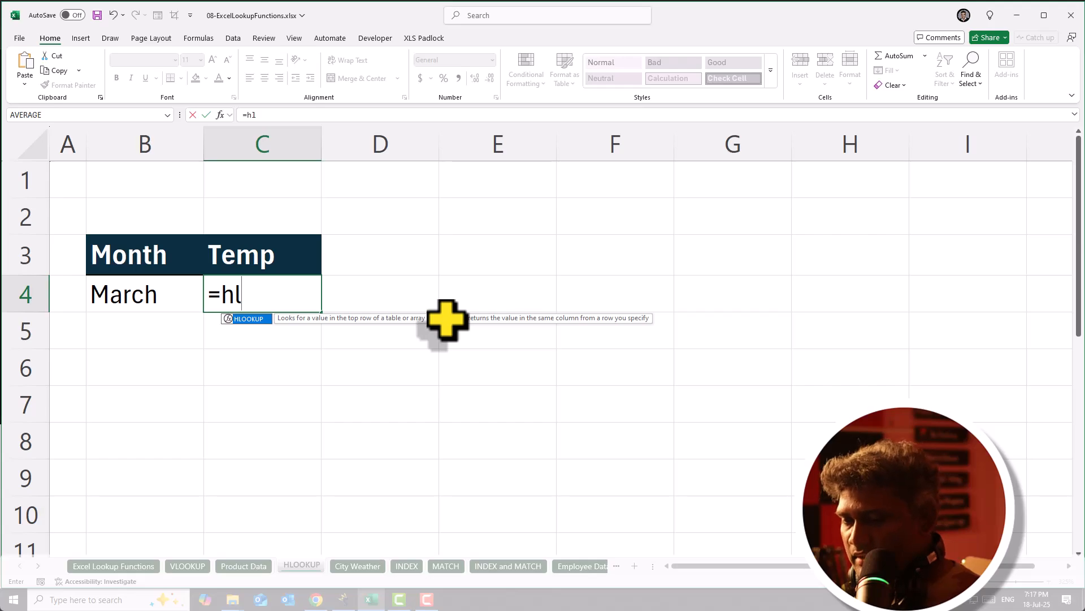
key(Tab)
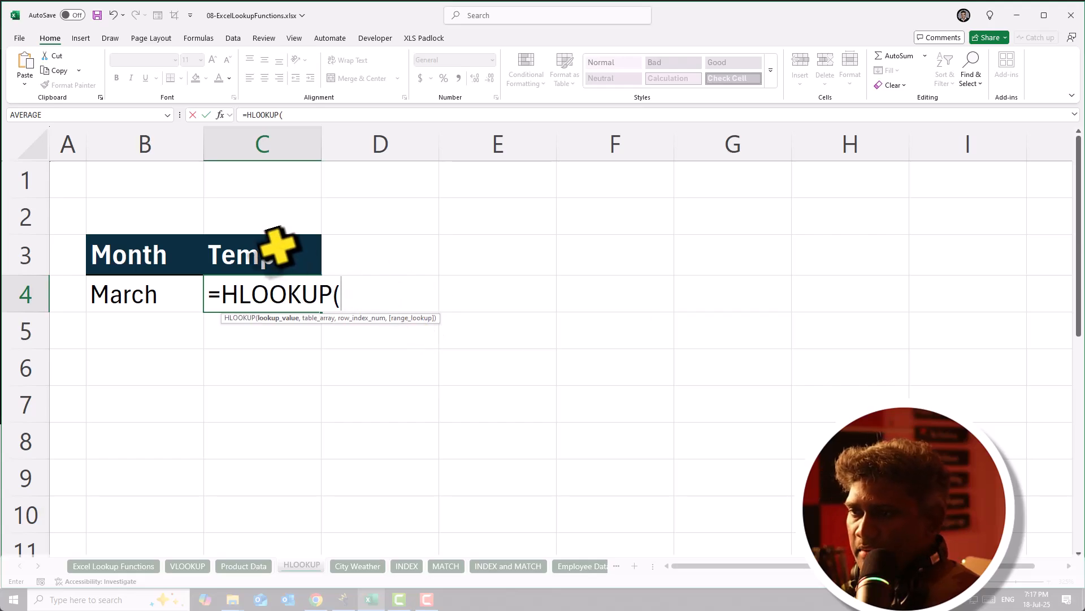
click(221, 114)
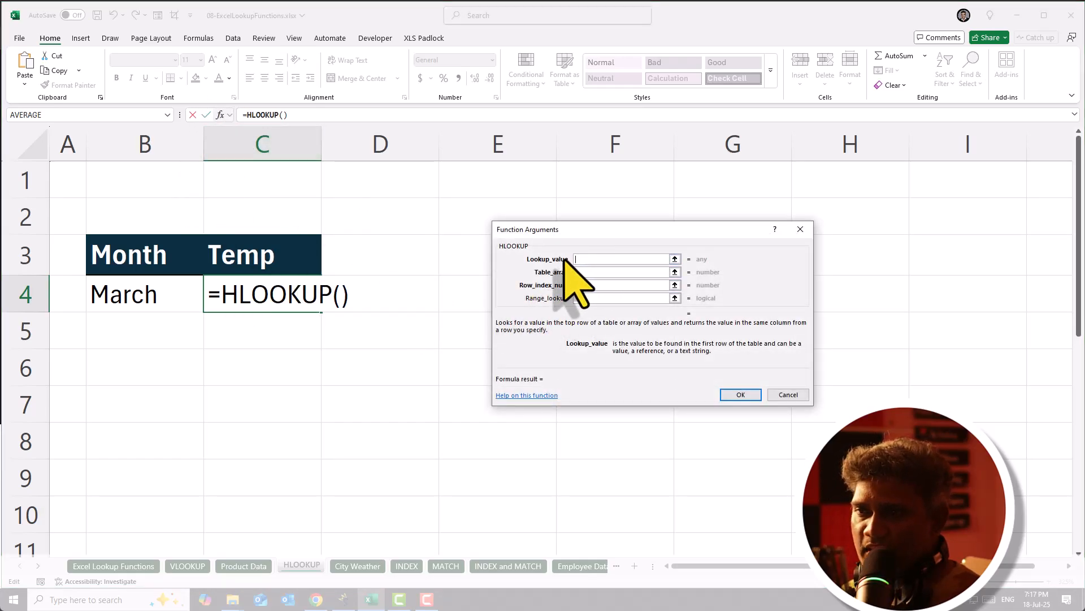
click(161, 296)
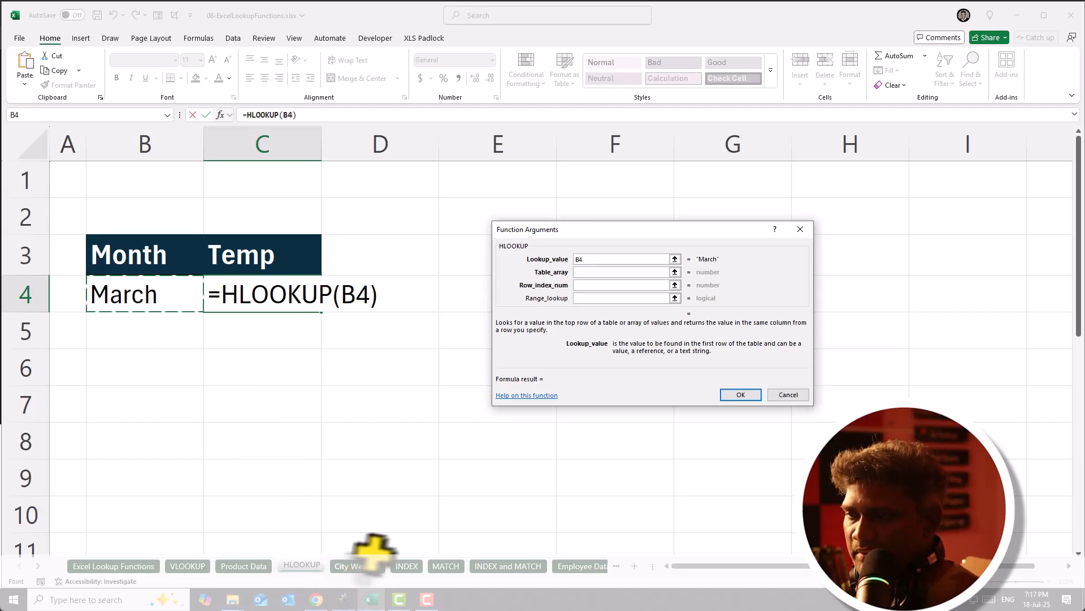
Set the HLOOKUP table array to the range C3:G7 on the City Weather sheet.
click(579, 273)
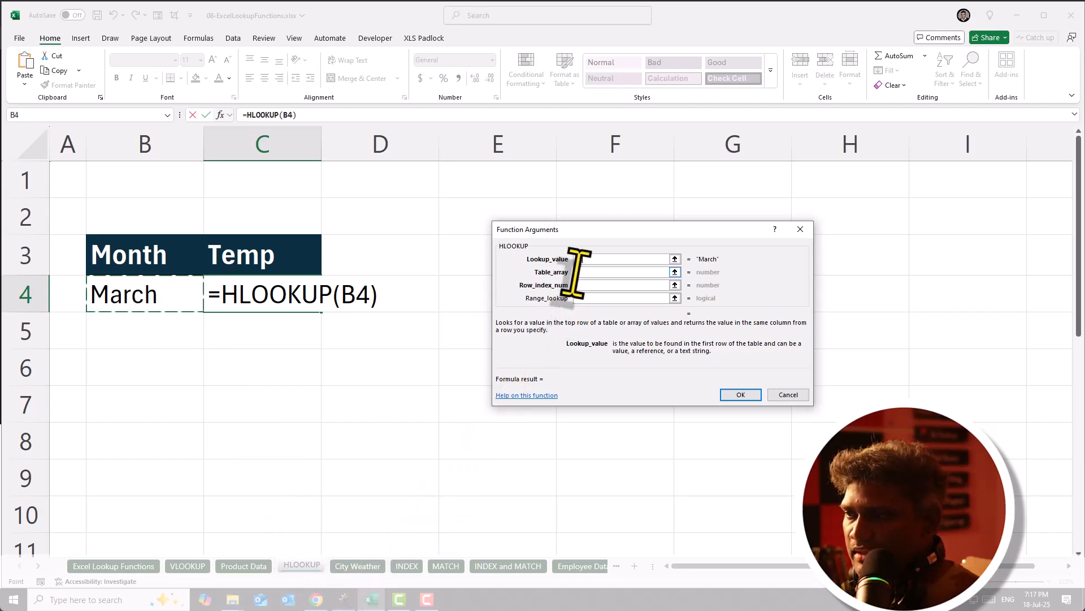
click(357, 566)
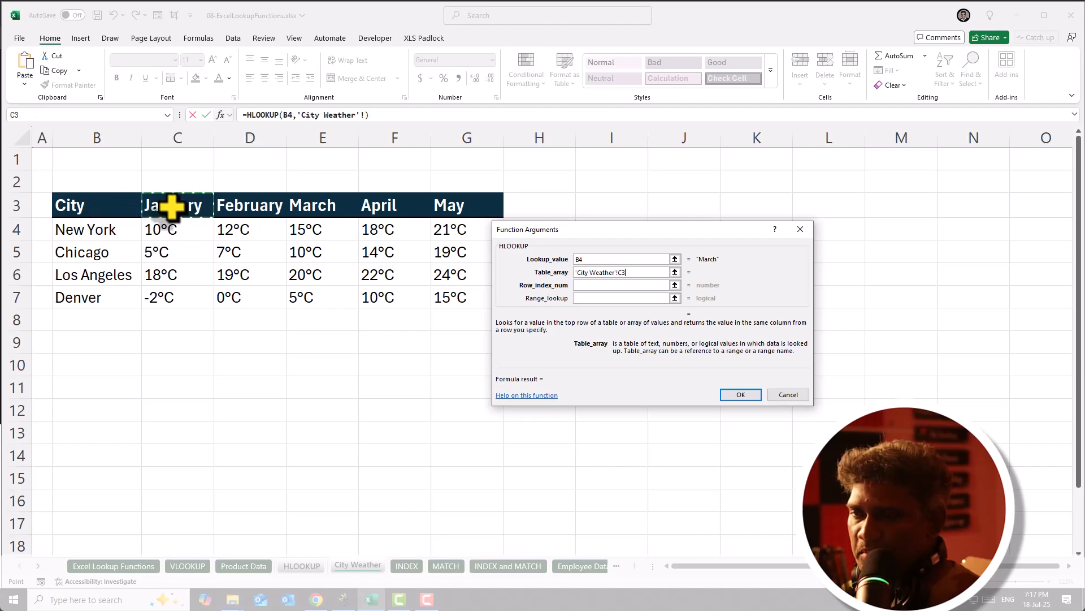
drag(171, 207, 357, 277)
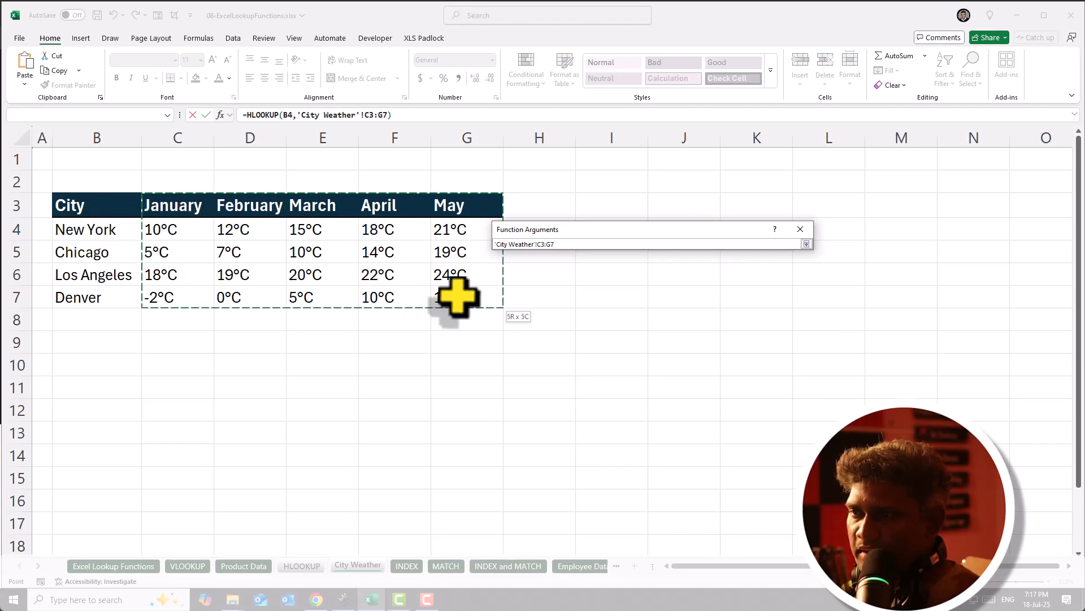
drag(457, 294, 450, 289)
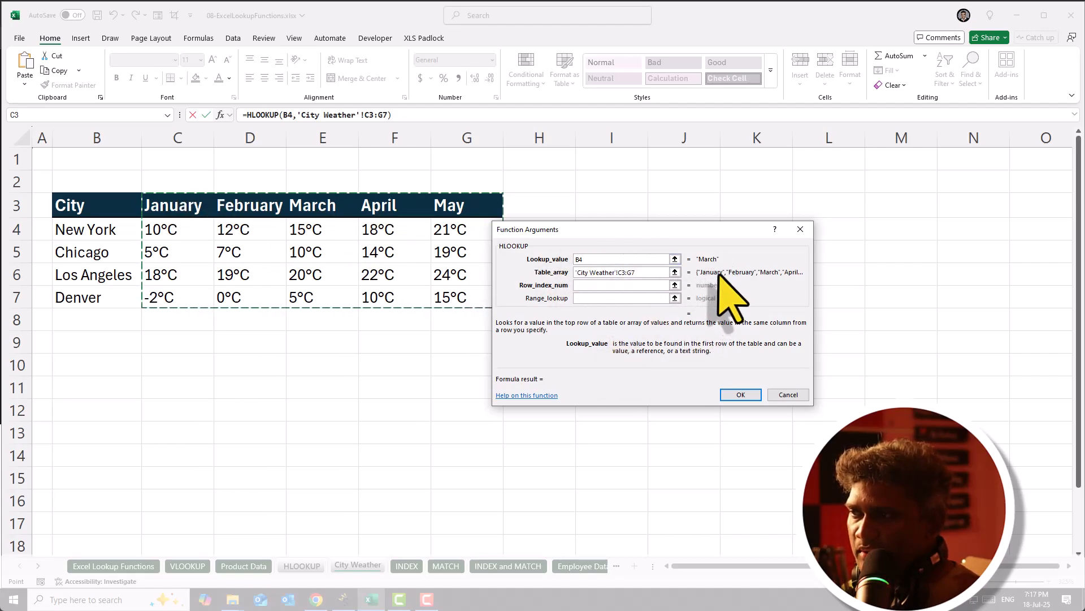
Complete the HLOOKUP with row index 4 and range lookup false, and check its result against Los Angeles' March temperature on City Weather.
click(580, 286)
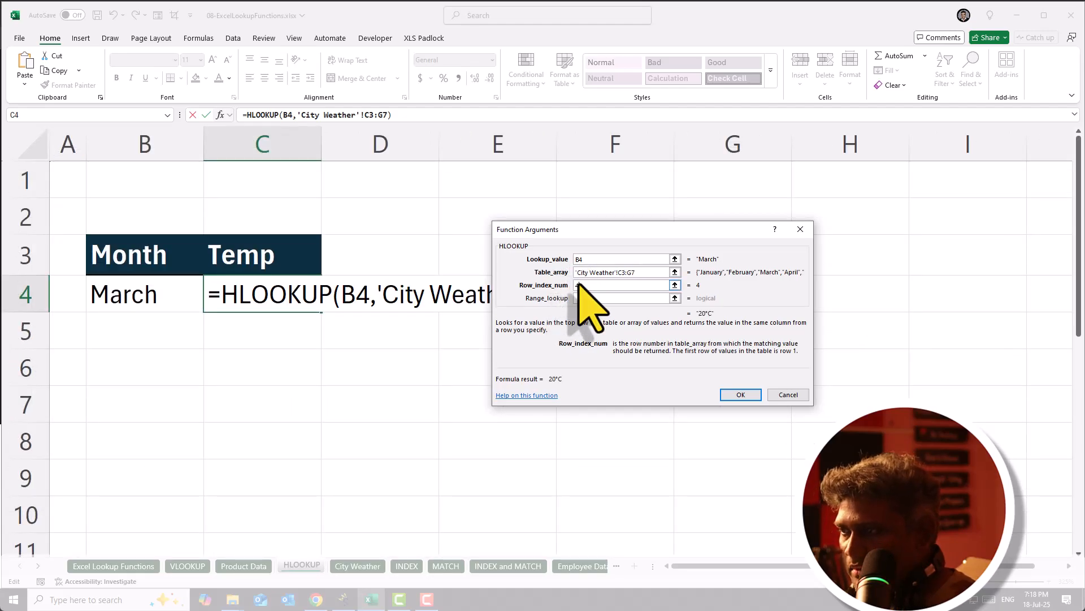
click(596, 299)
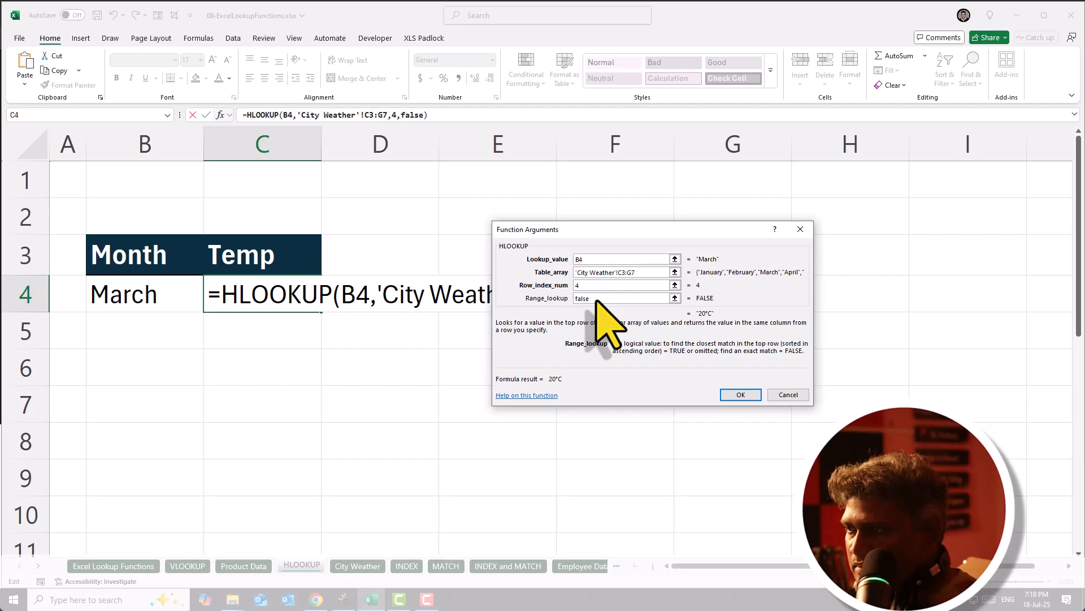
click(741, 395)
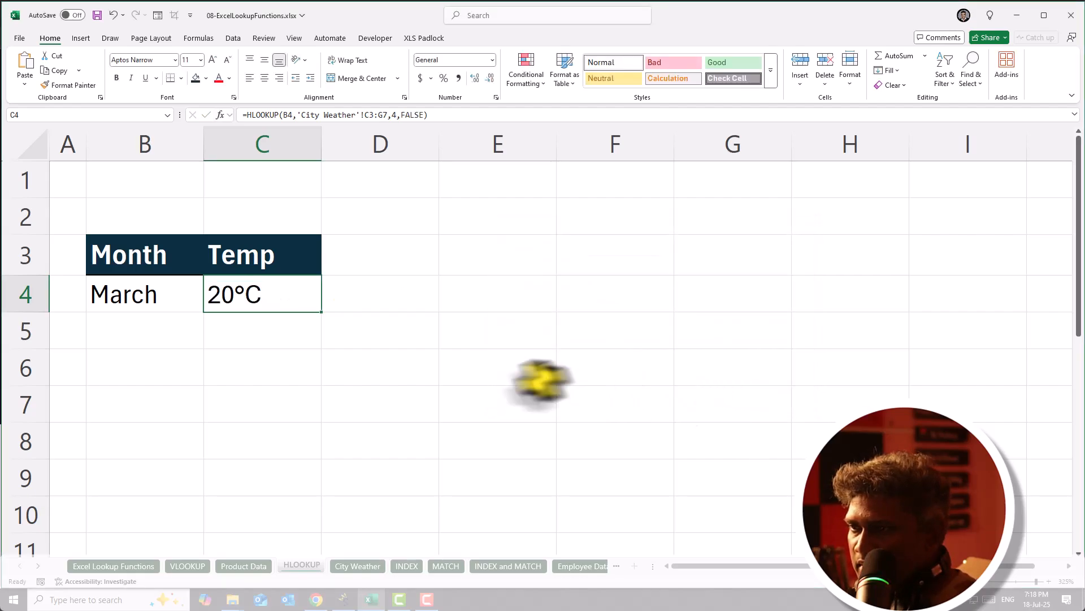
click(358, 565)
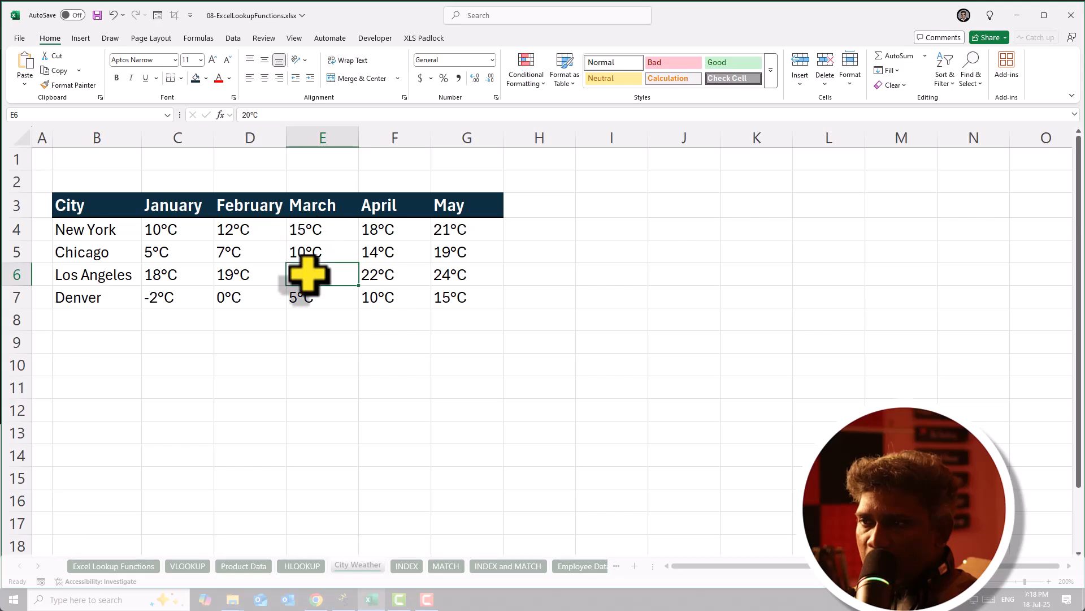
click(302, 566)
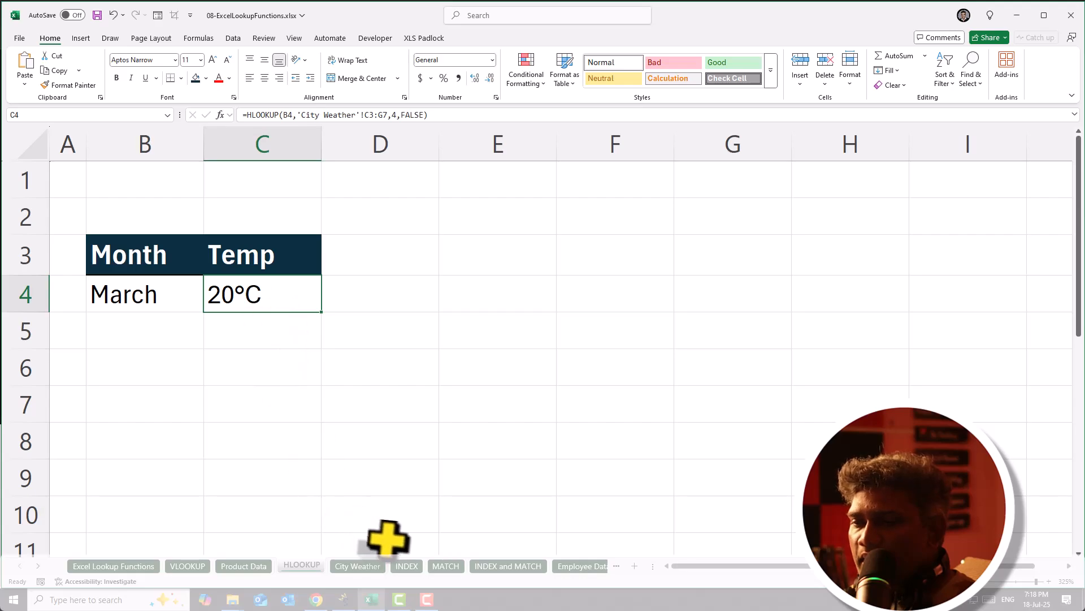
Start an INDEX formula in cell G4 of the INDEX sheet through the Function Arguments dialog, using the array,row_num,column_num argument list.
click(407, 566)
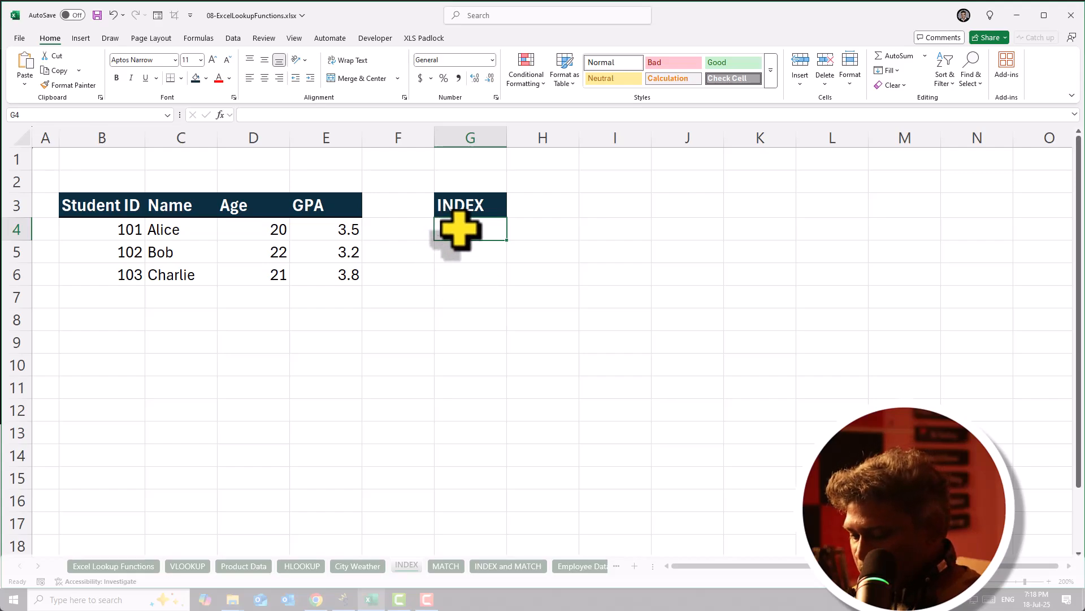
text(=)
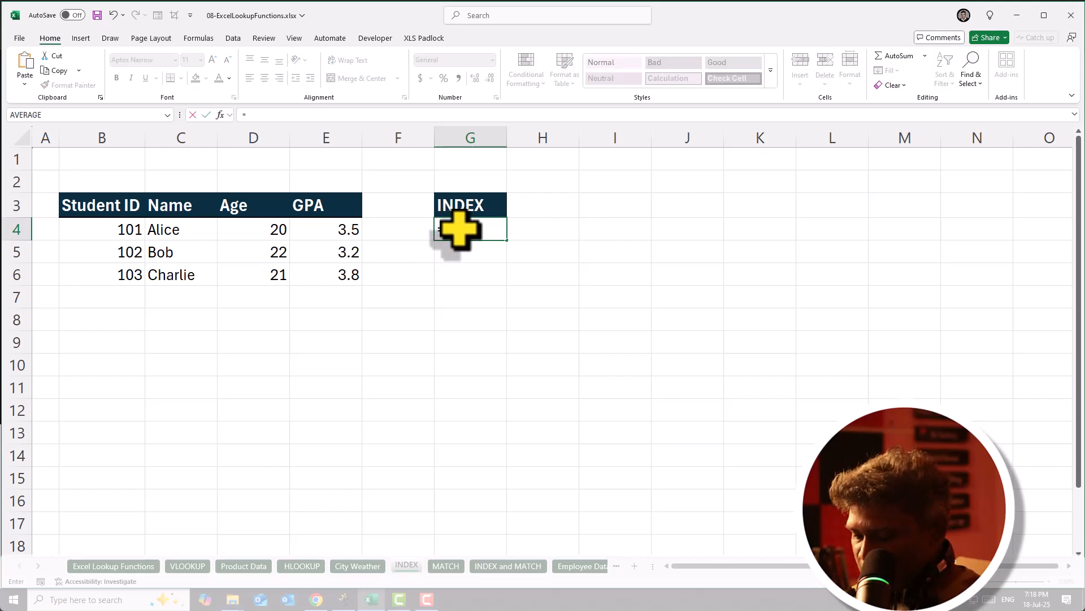
text(in)
key(Tab)
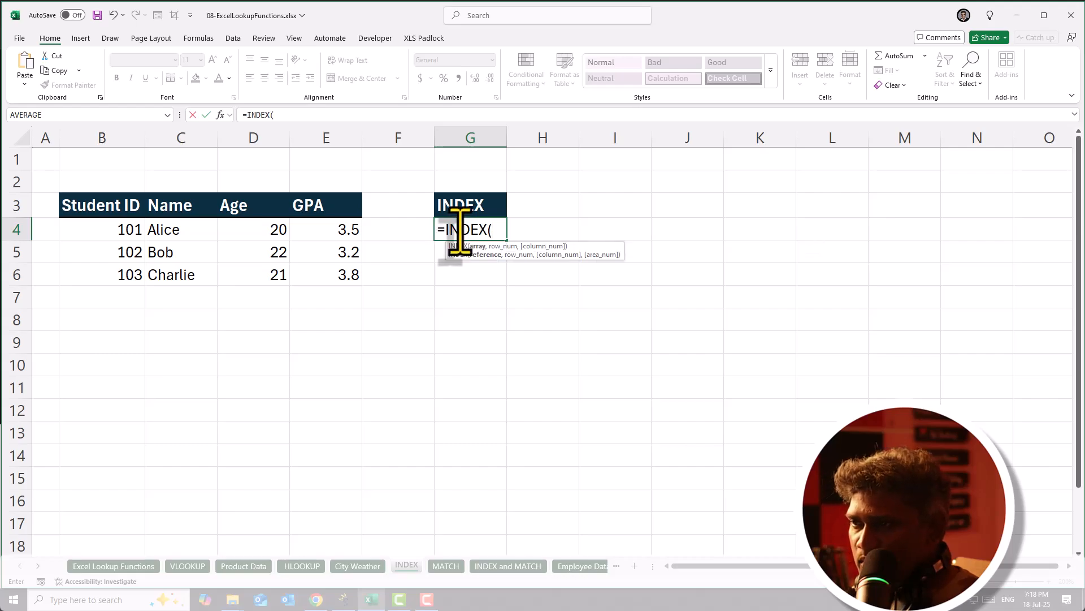
click(220, 114)
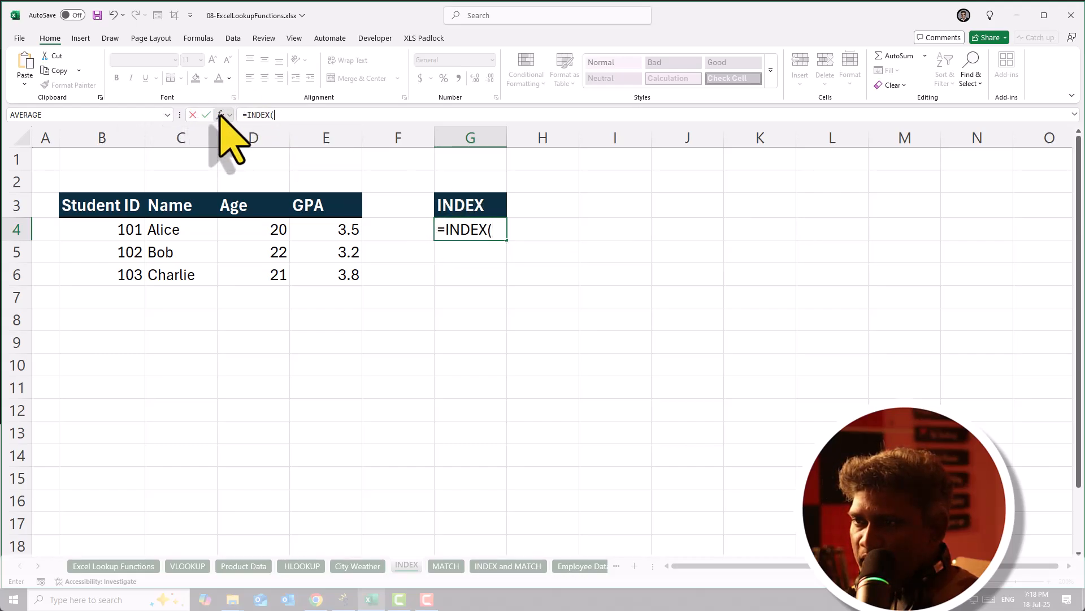
drag(570, 279, 461, 269)
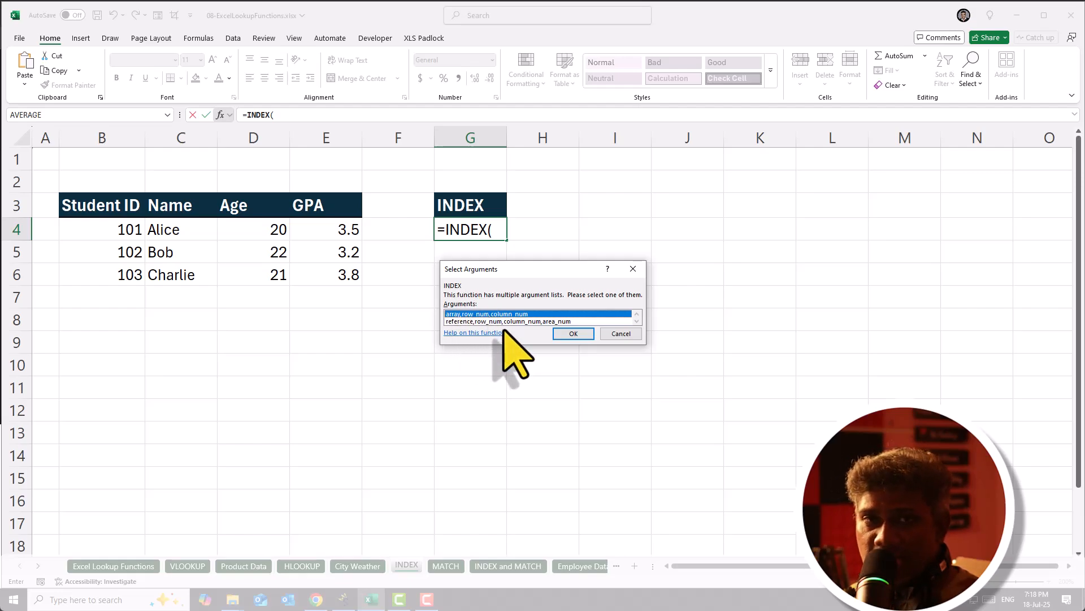
click(568, 336)
drag(557, 240, 599, 212)
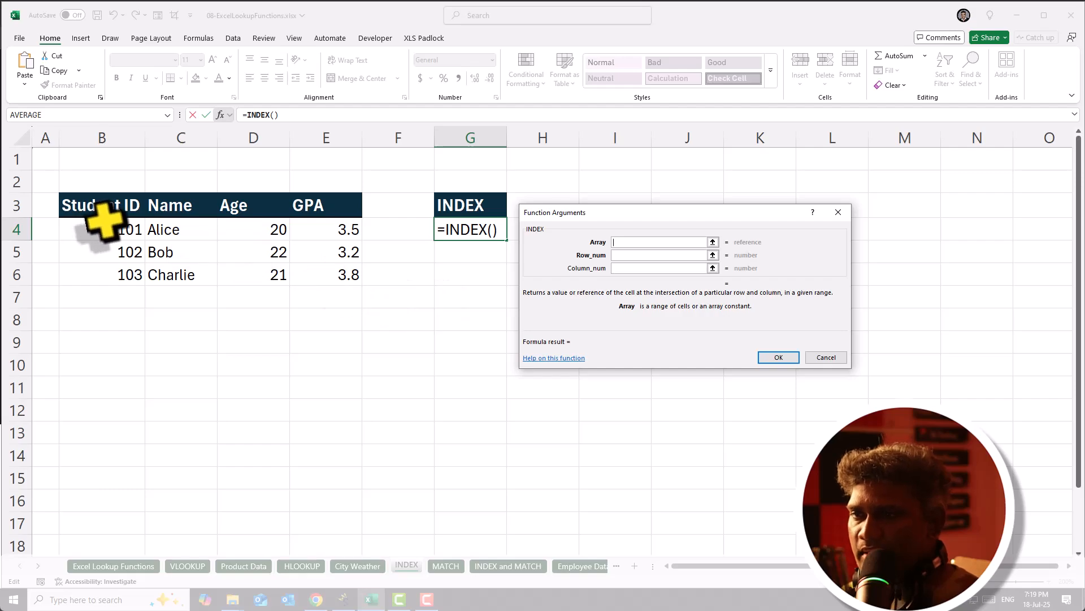
Set the INDEX array to the student data B4:E6, with row number 2 and column number 3.
drag(101, 225, 134, 232)
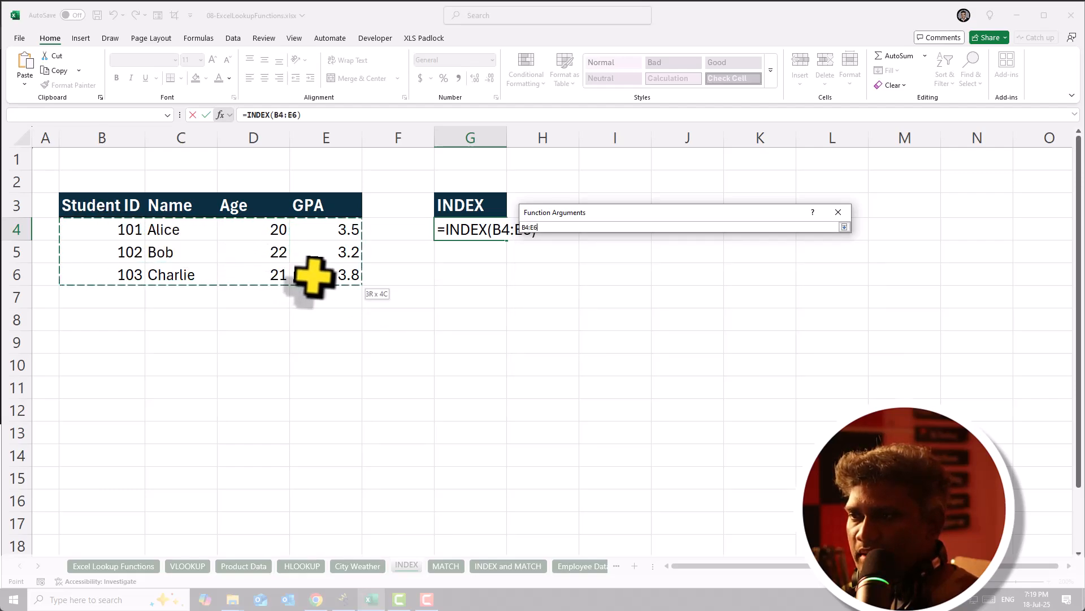
drag(326, 273, 326, 273)
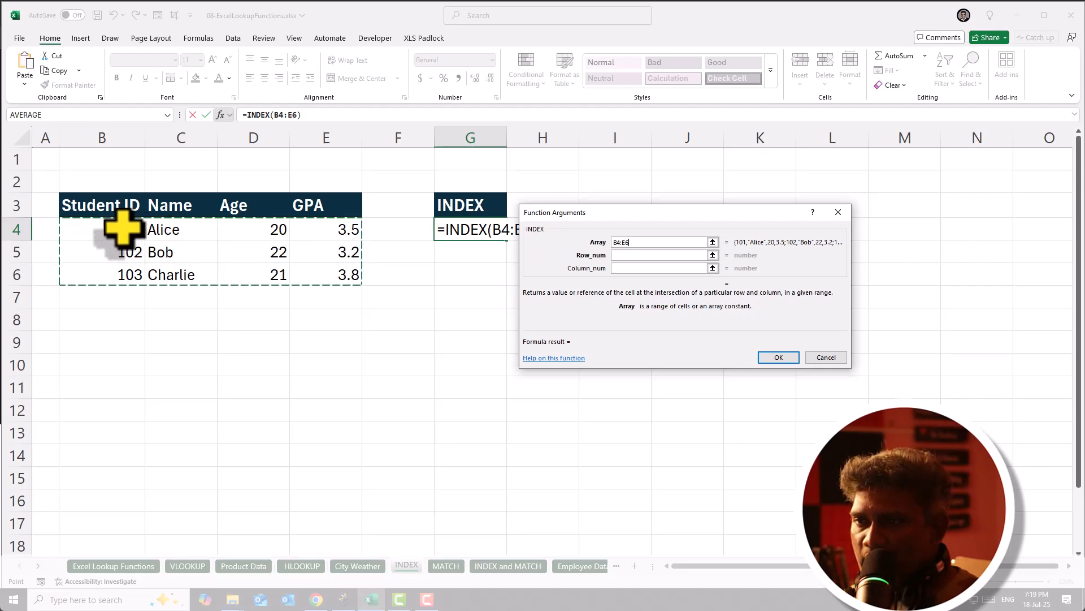
click(638, 255)
text(2)
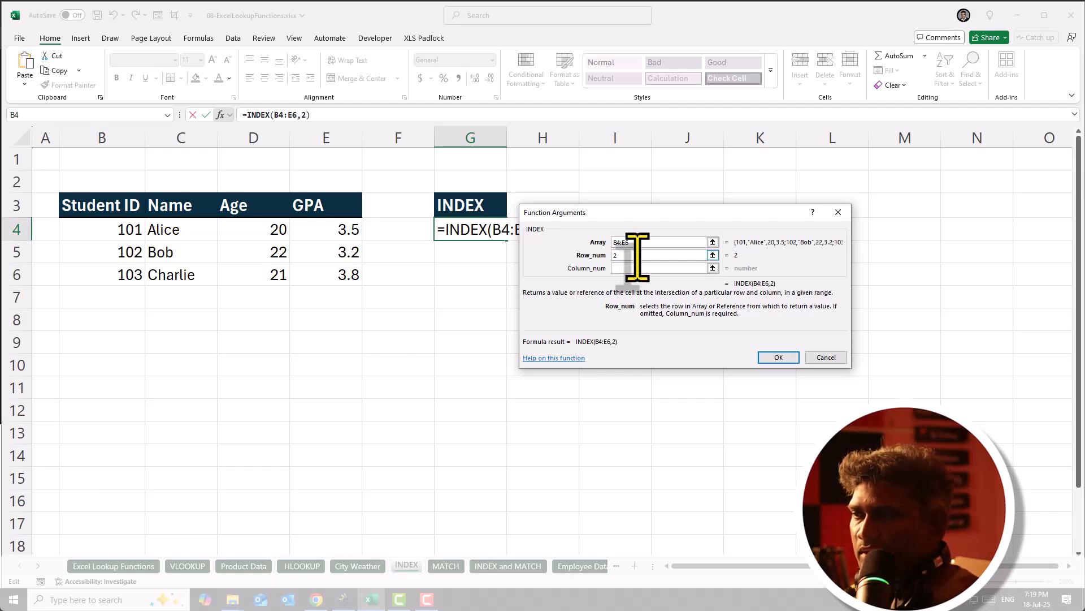
click(625, 269)
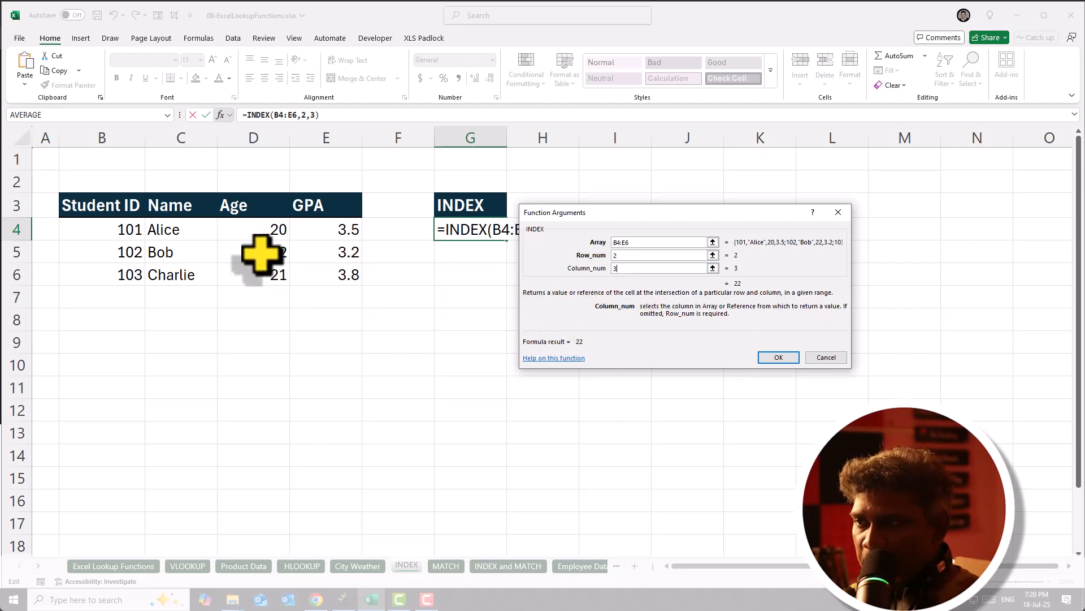
Change the INDEX column number to 4 and the row number to 3, and enter the formula.
key(BackSpace)
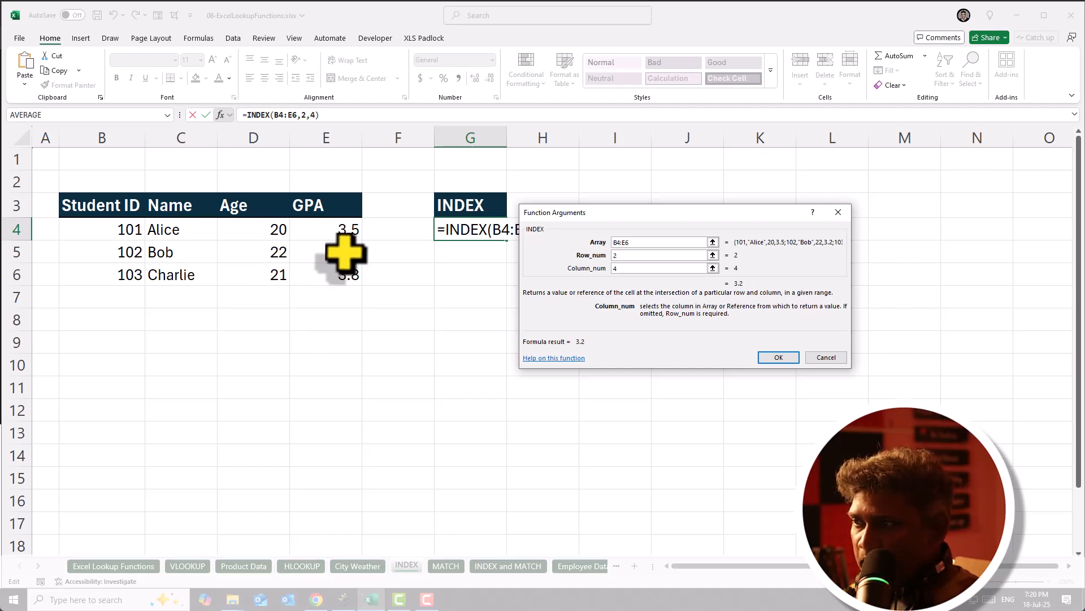
click(615, 255)
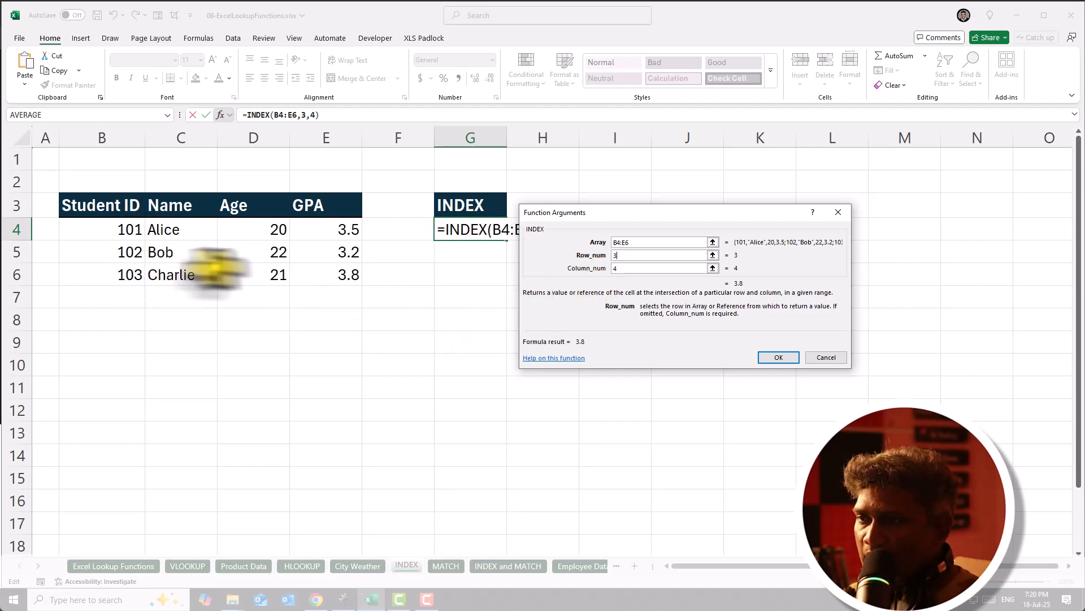
click(778, 357)
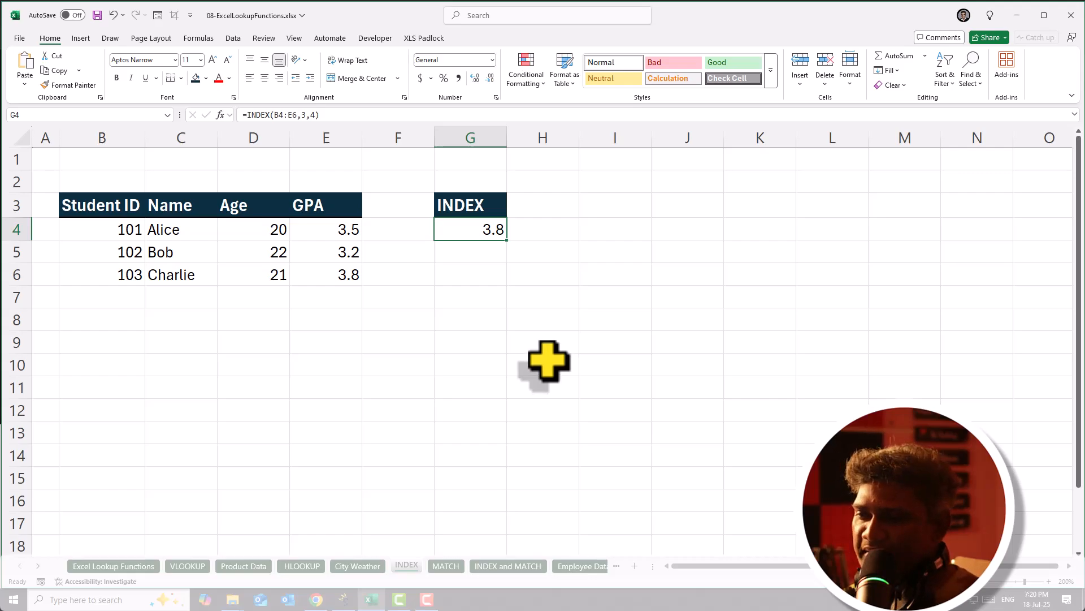
Start a MATCH in cell F4 of the MATCH sheet through the Function Arguments dialog, with E4 as the lookup value.
click(446, 566)
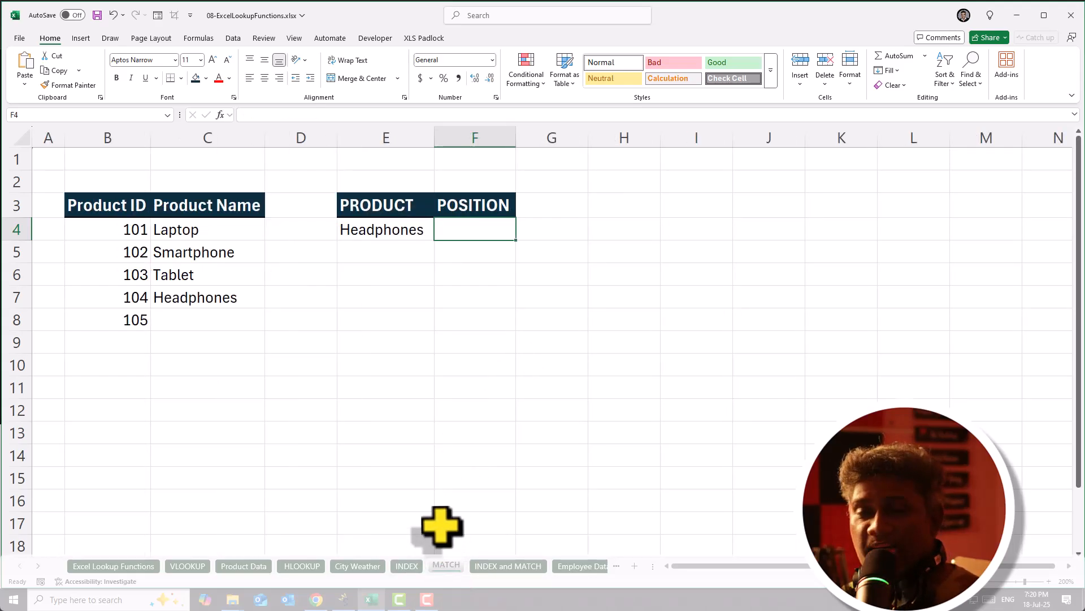
text(=)
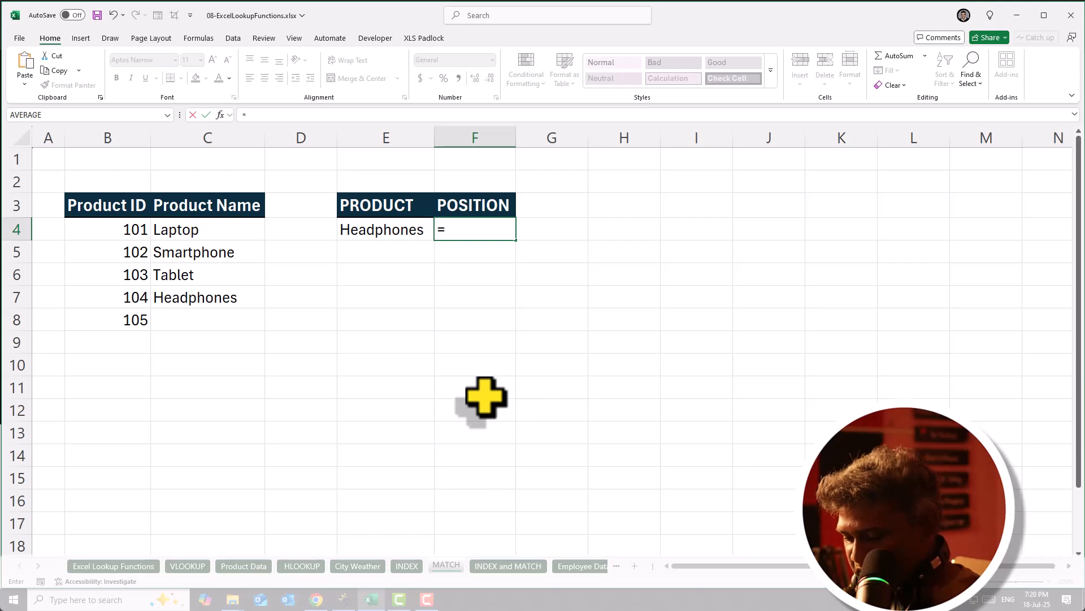
text(mat)
key(Tab)
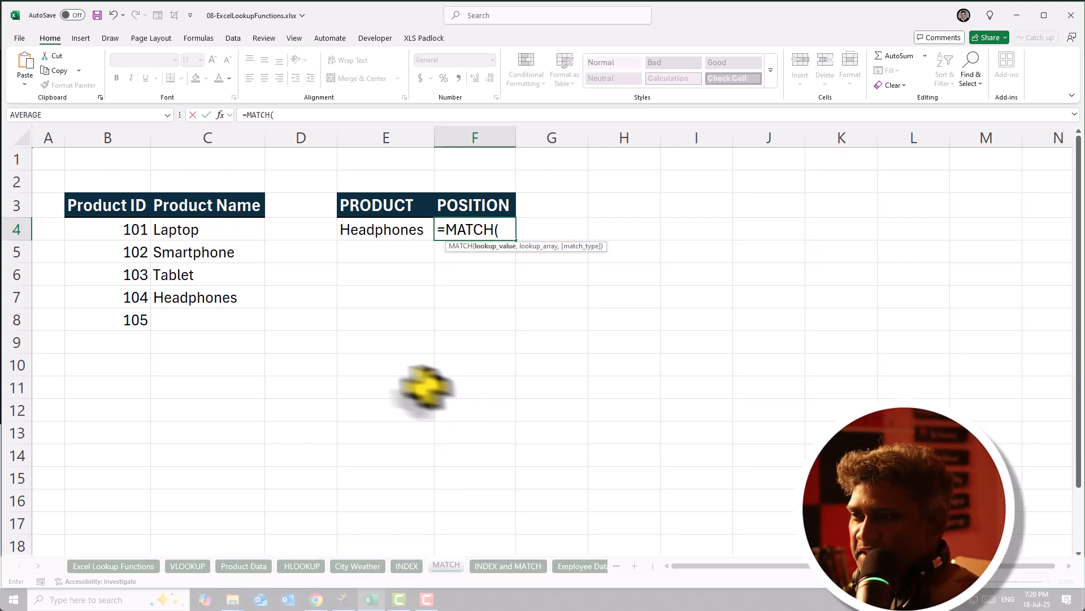
click(220, 115)
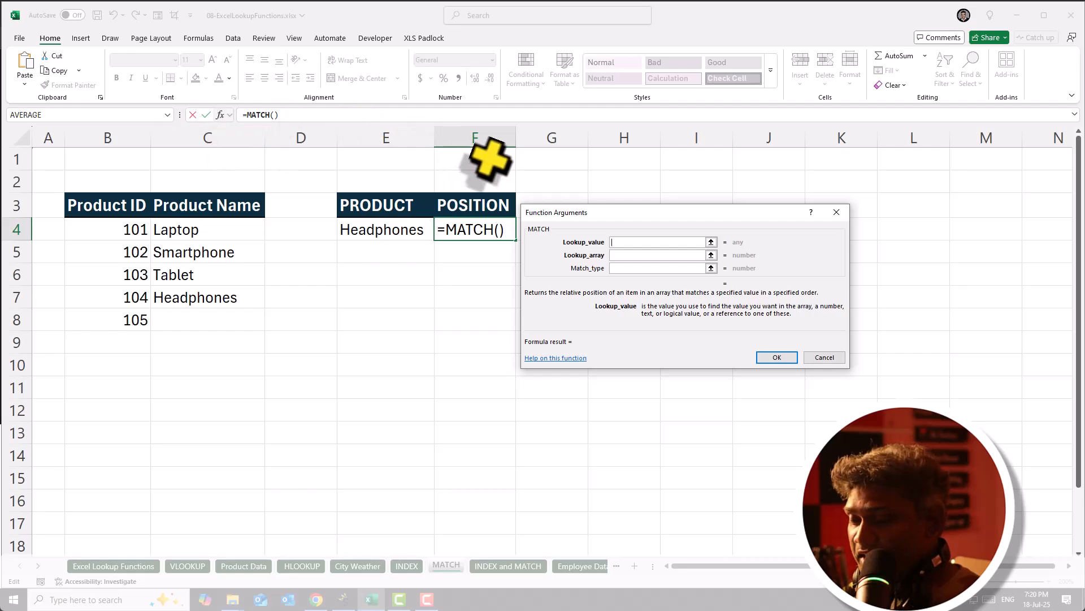
drag(570, 213, 414, 272)
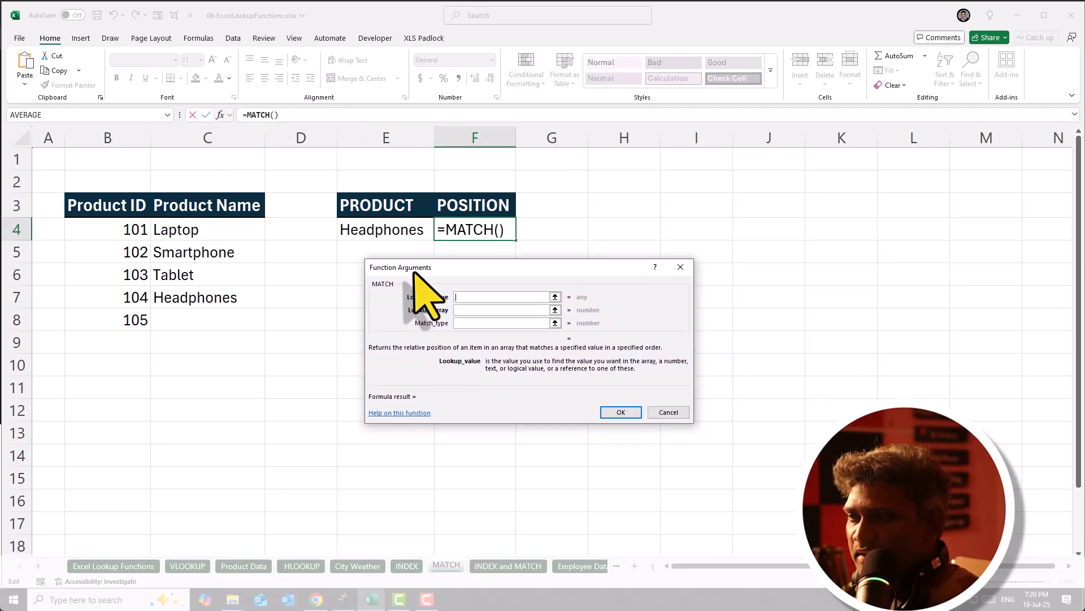
click(385, 231)
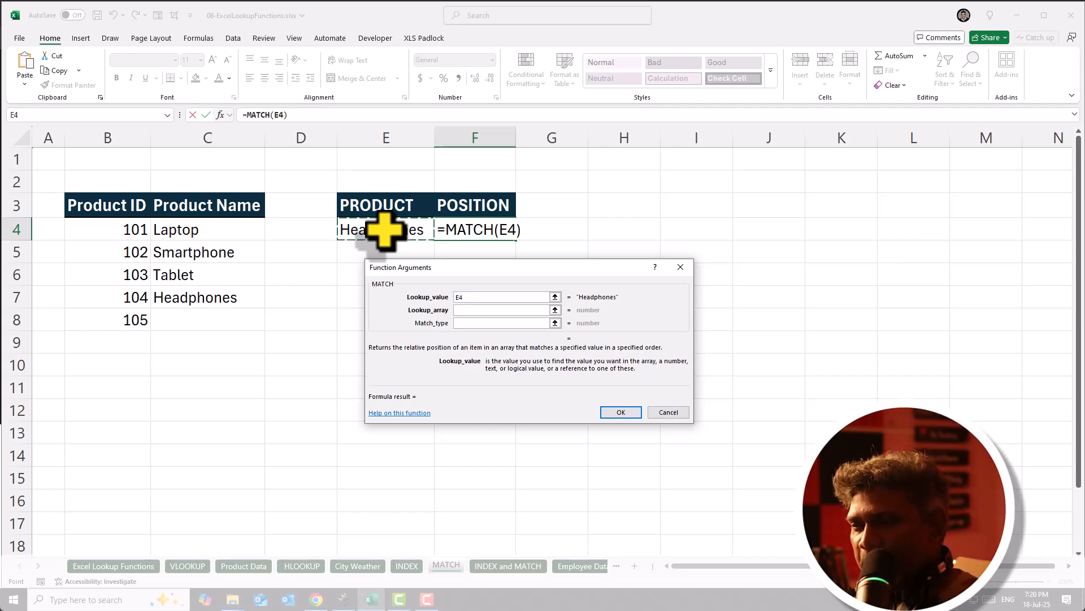
Complete the MATCH with lookup array C3:C8 and match type false.
click(466, 310)
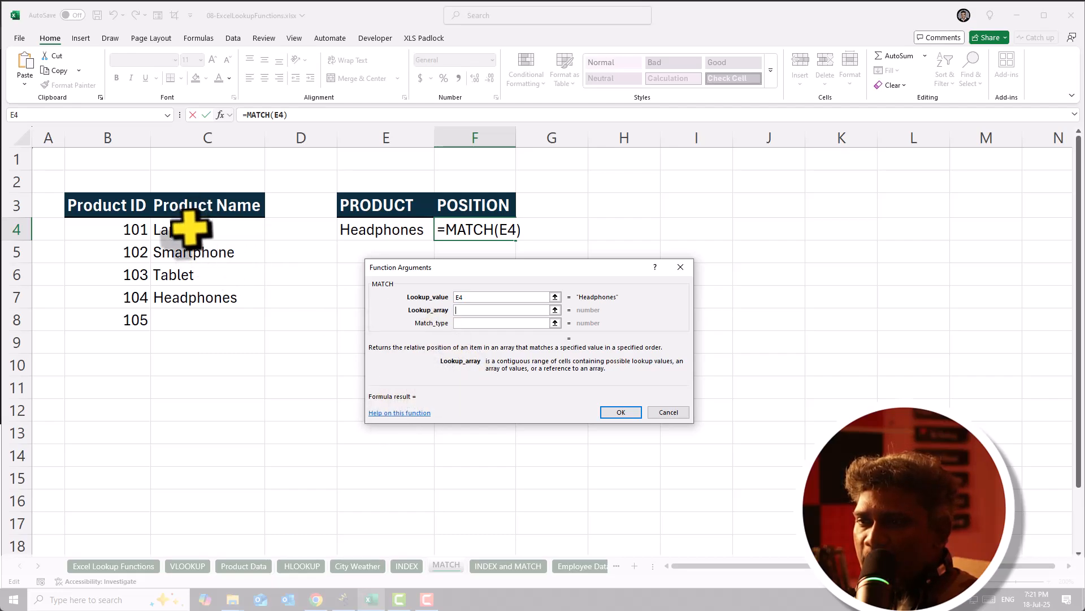
drag(197, 202, 194, 323)
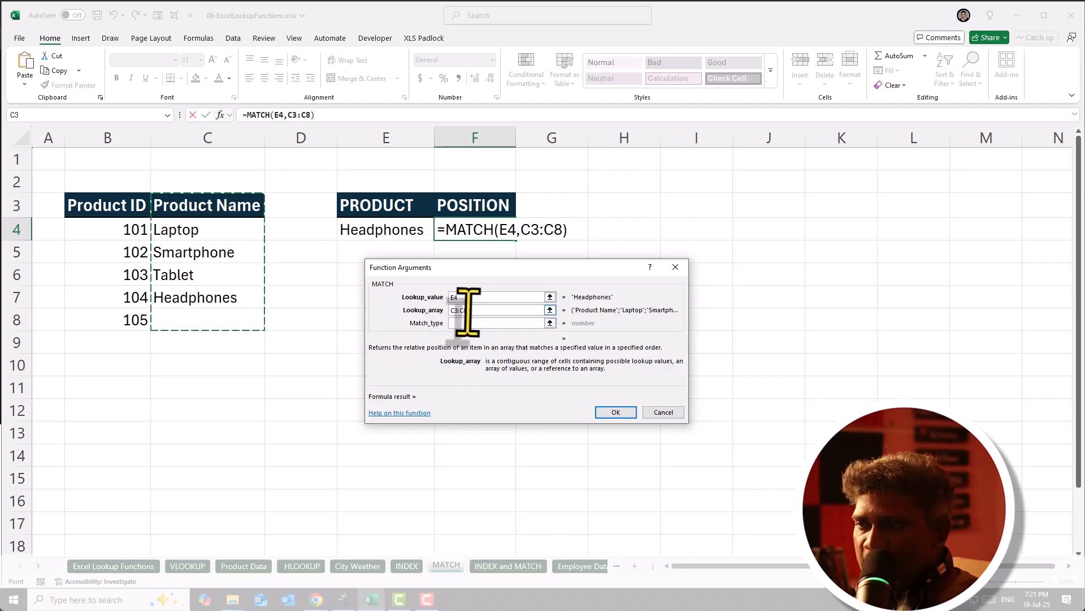
click(456, 324)
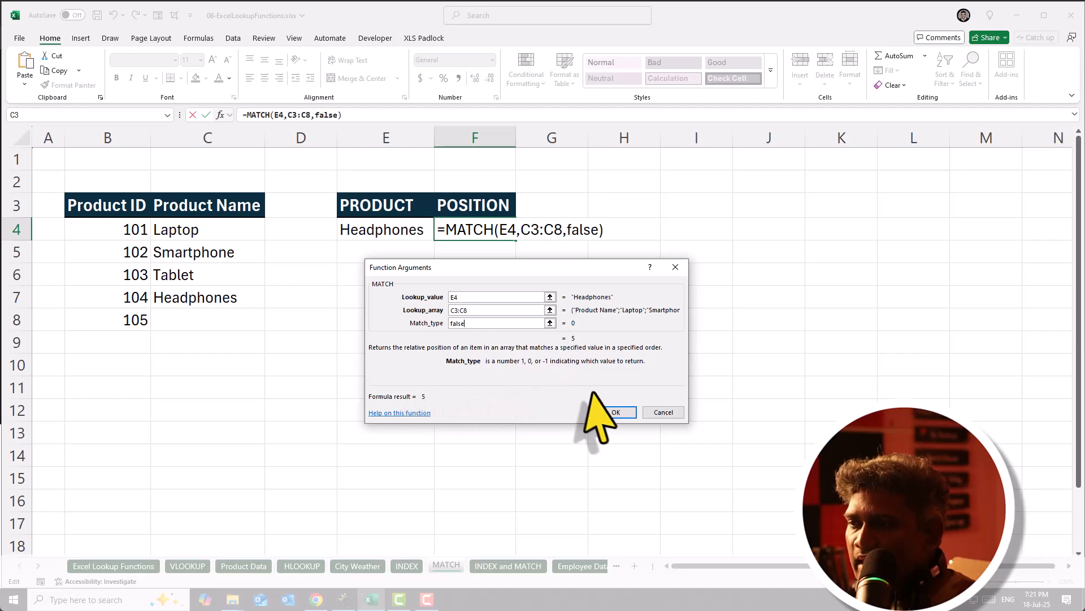
click(613, 413)
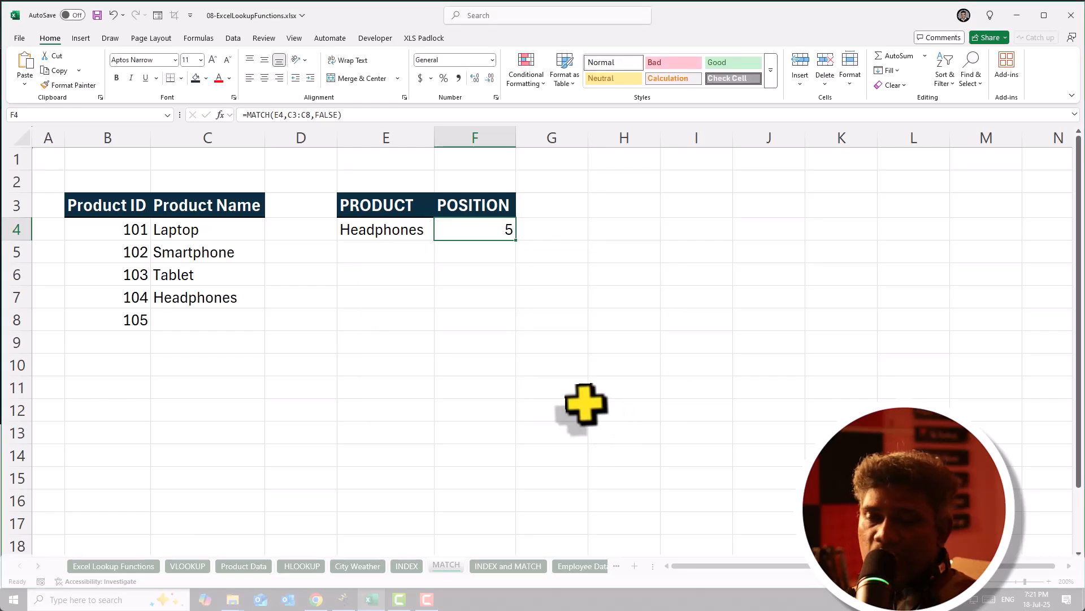
Review the Employee Data sheet, and start an INDEX in cell C4 of the INDEX and MATCH sheet with the array,row_num,column_num arguments.
click(490, 566)
click(219, 254)
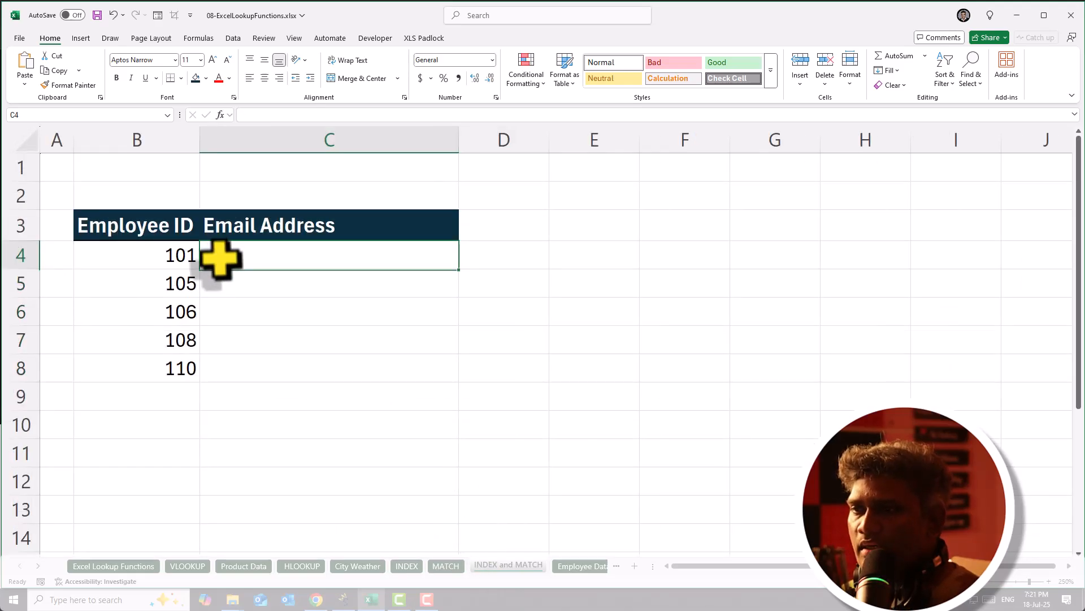
click(167, 255)
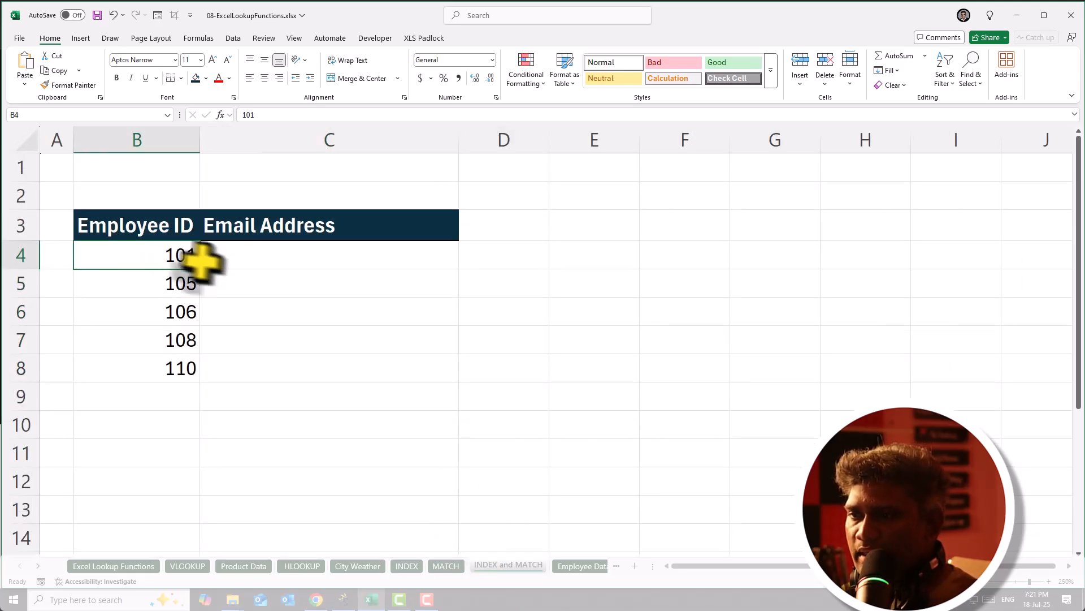
click(576, 567)
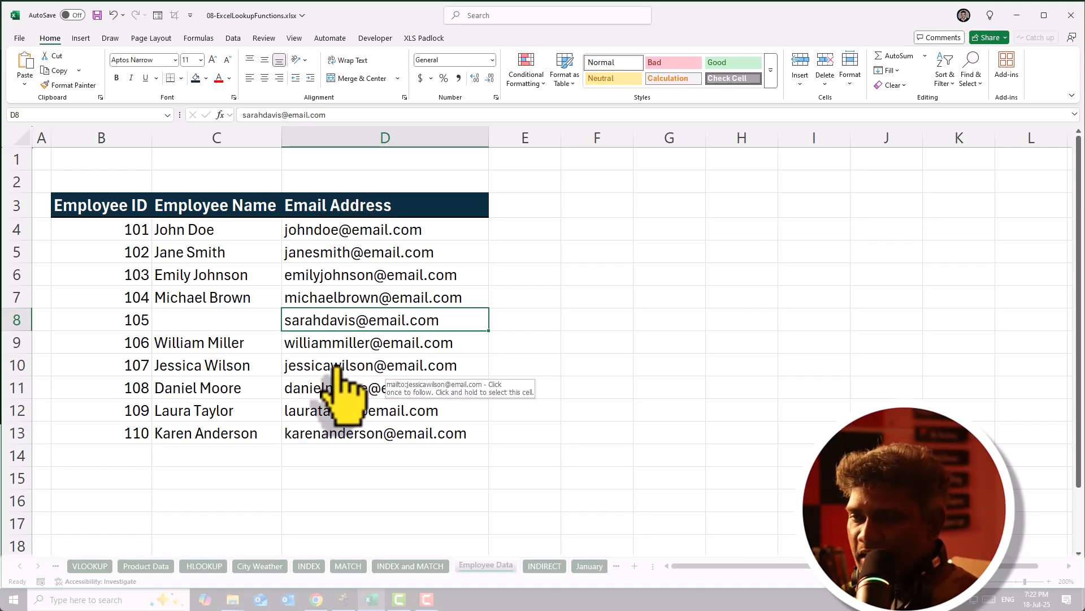
click(411, 567)
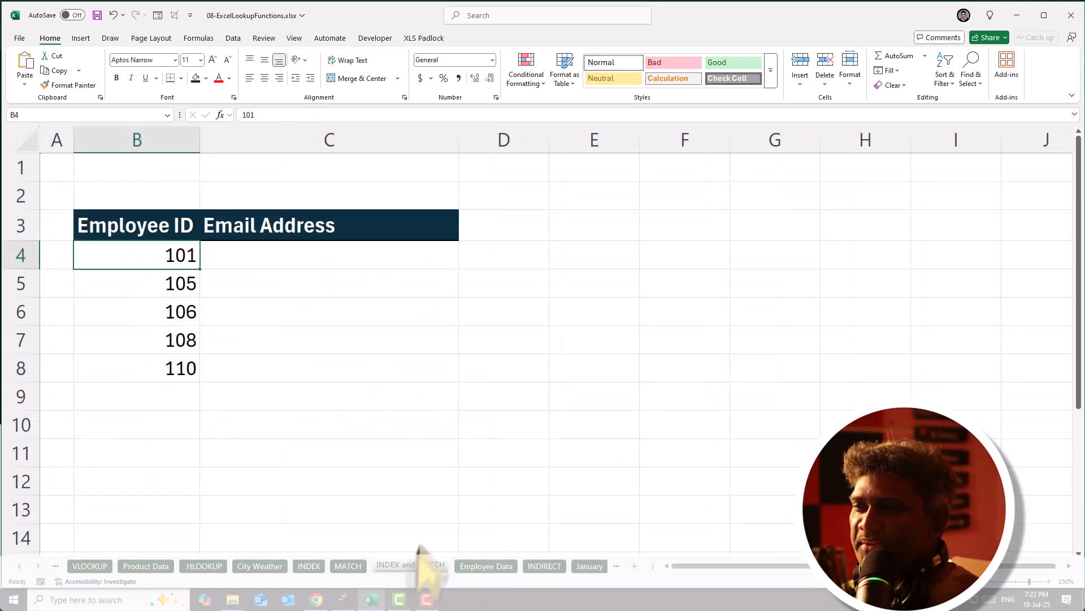
click(259, 259)
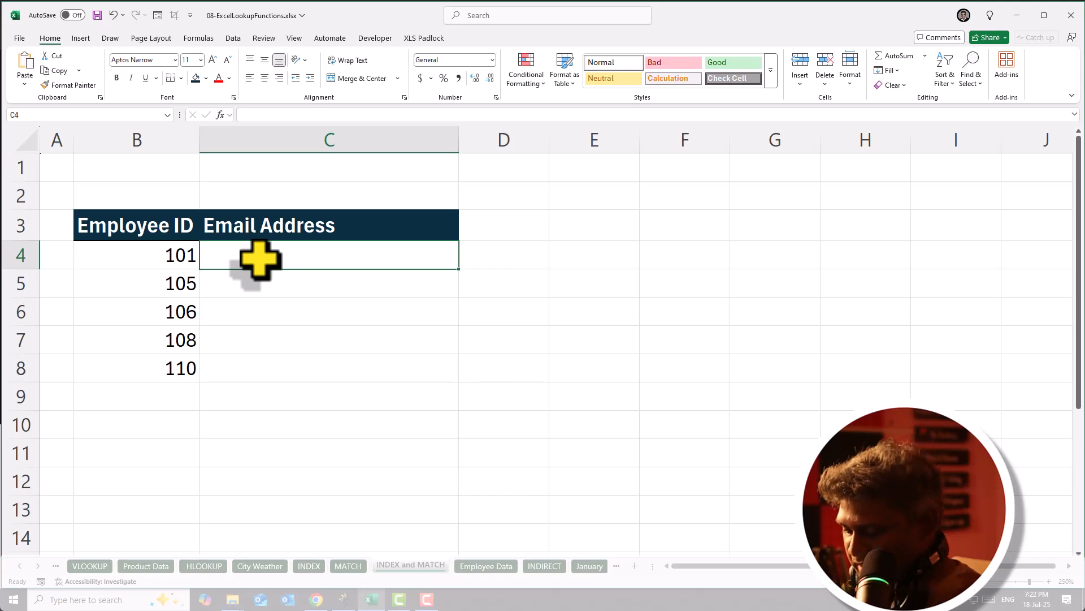
text(=ind)
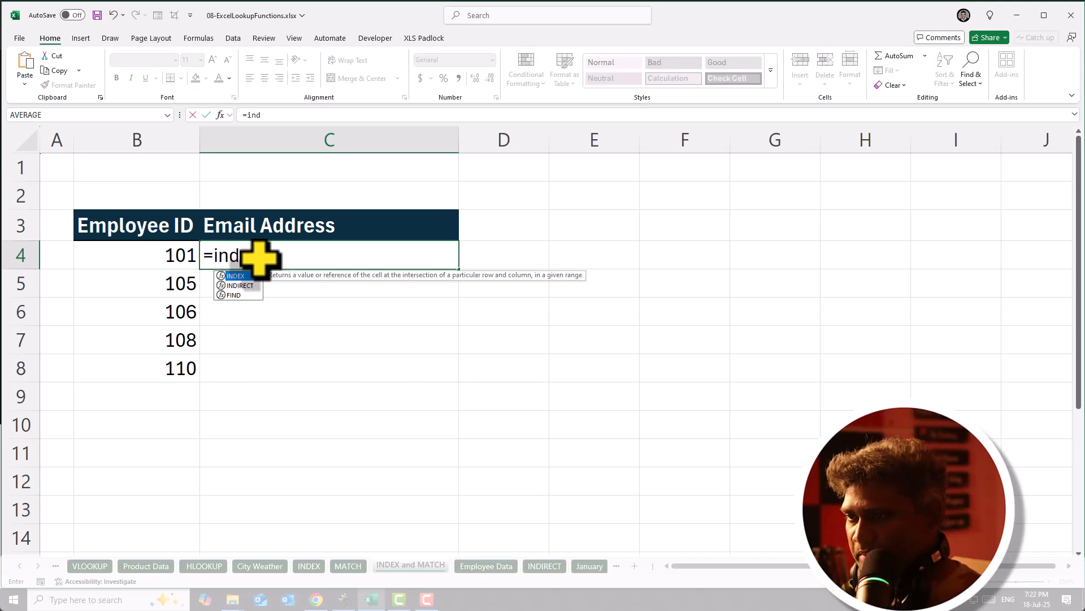
key(Tab)
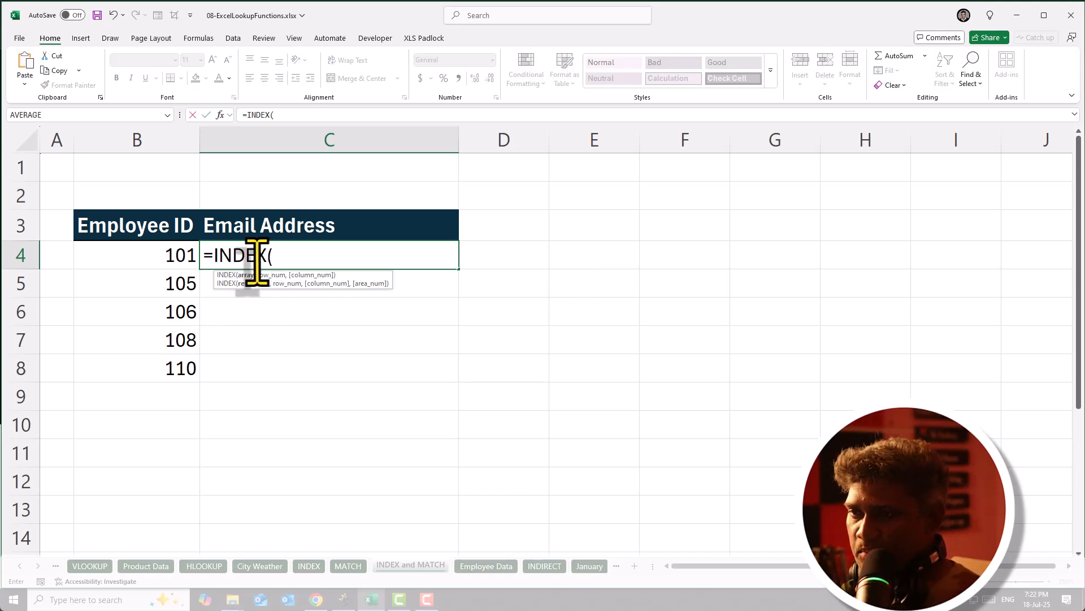
click(220, 115)
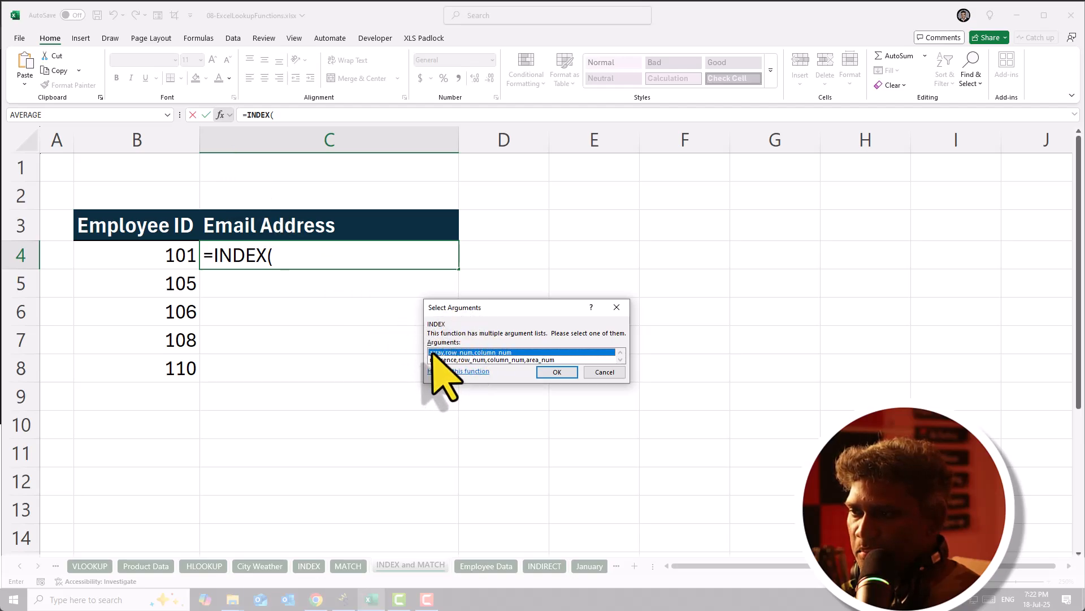
click(551, 371)
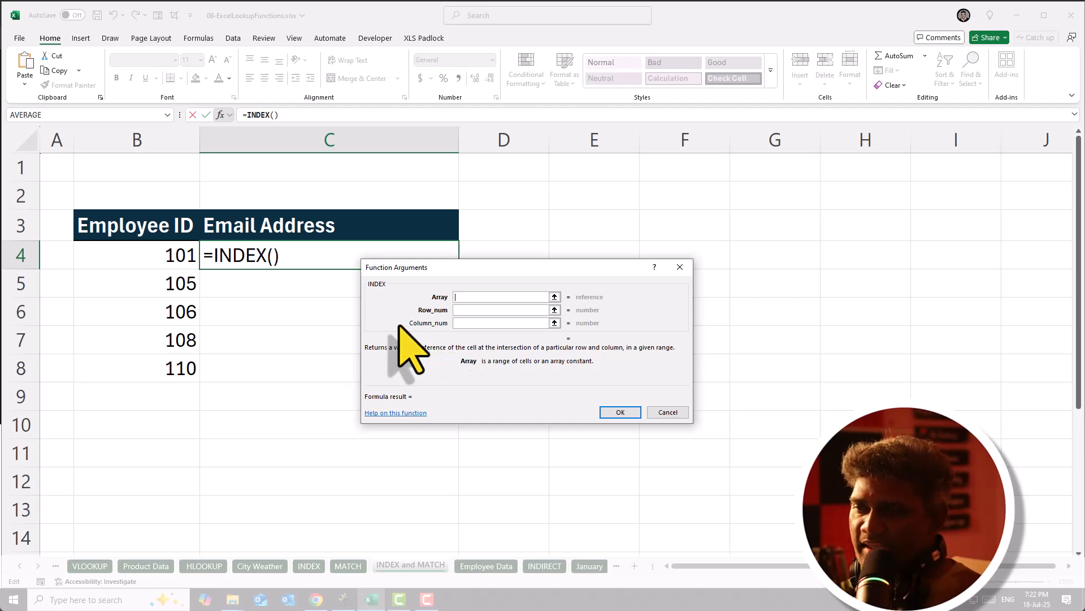
Set the INDEX array to $D$4:$D$13 on the Employee Data sheet and begin a nested MATCH as its row number.
click(479, 567)
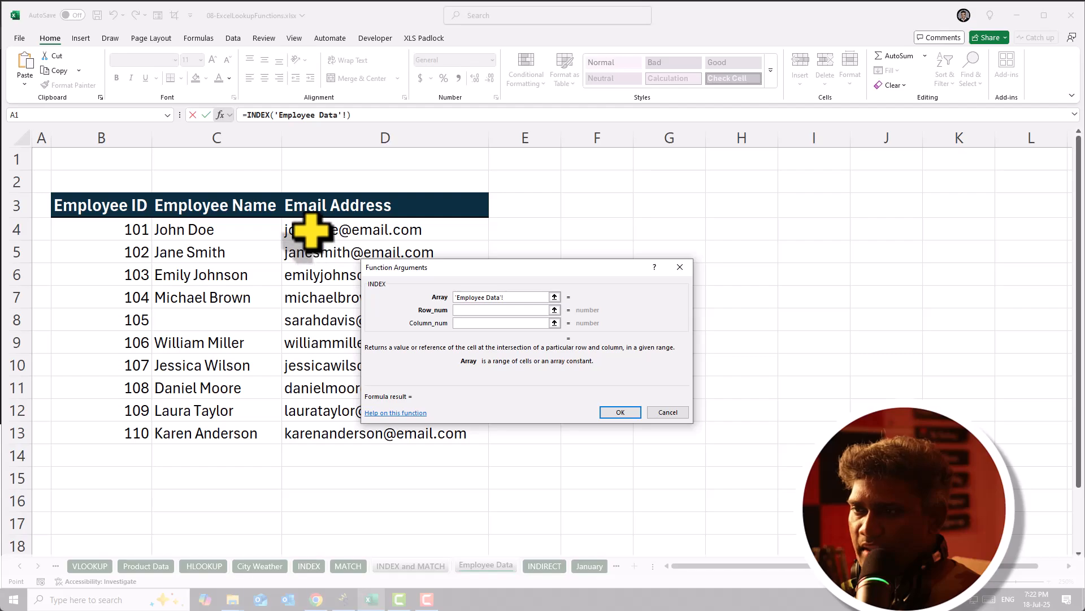
drag(311, 231, 308, 422)
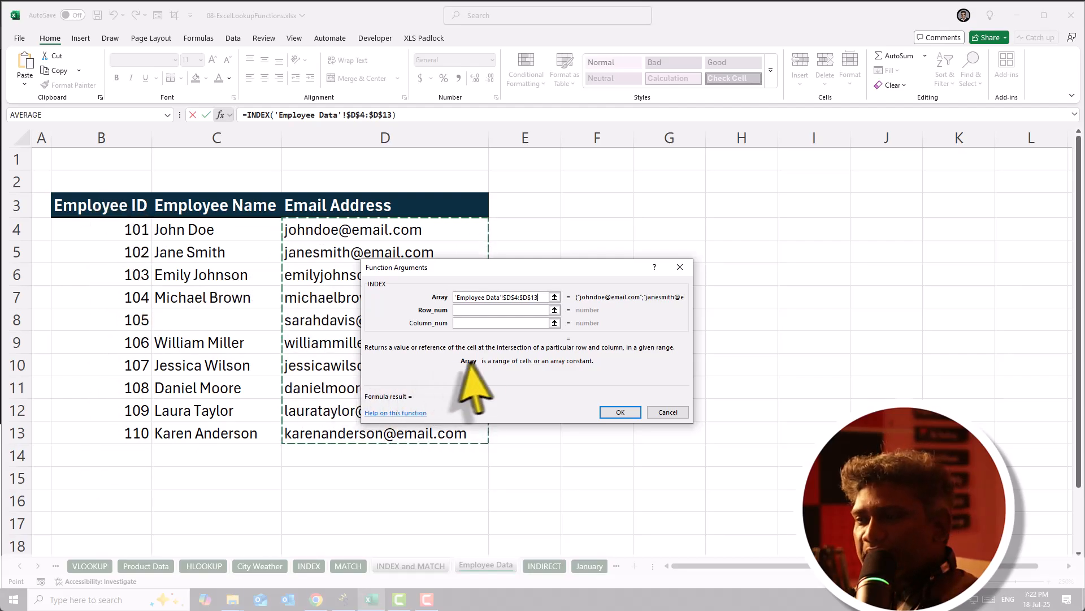
click(459, 310)
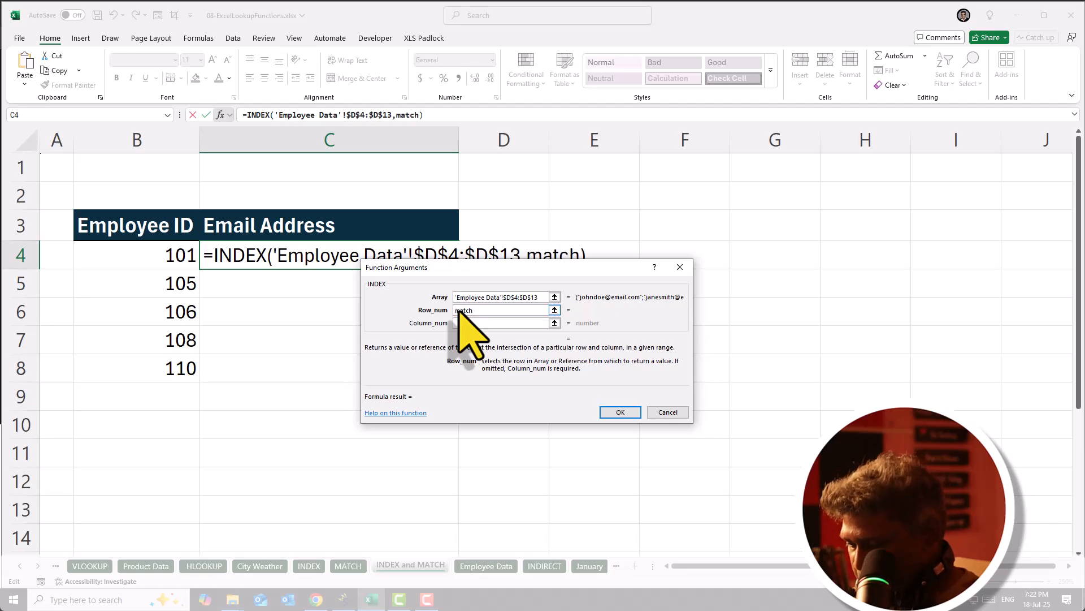
click(414, 115)
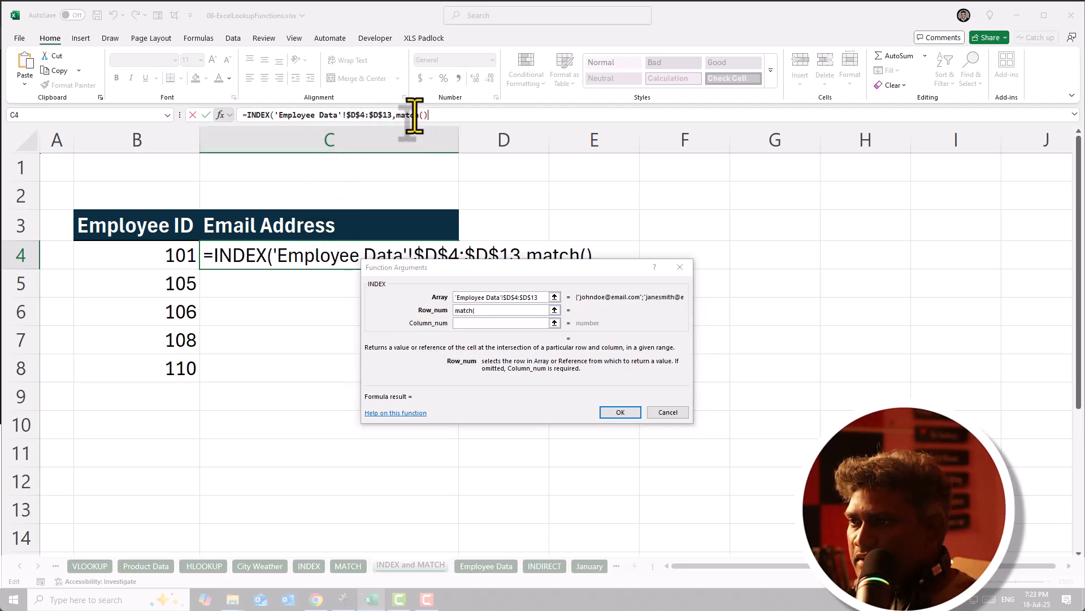
Fill in the nested MATCH arguments: lookup value B4, lookup array B4:B13 on the Employee Data sheet, and match type false.
click(221, 115)
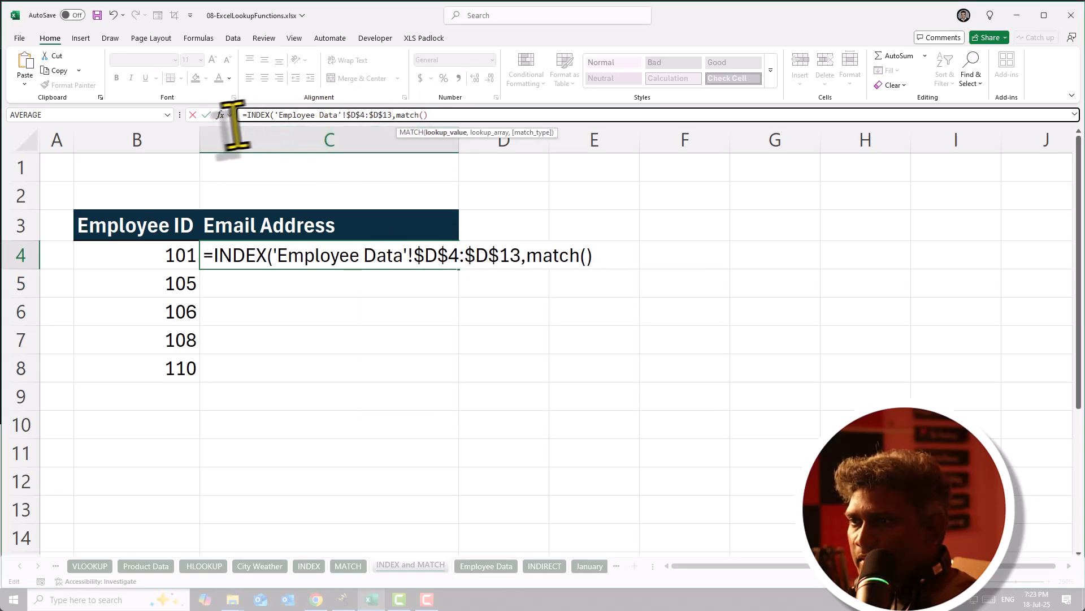
click(221, 115)
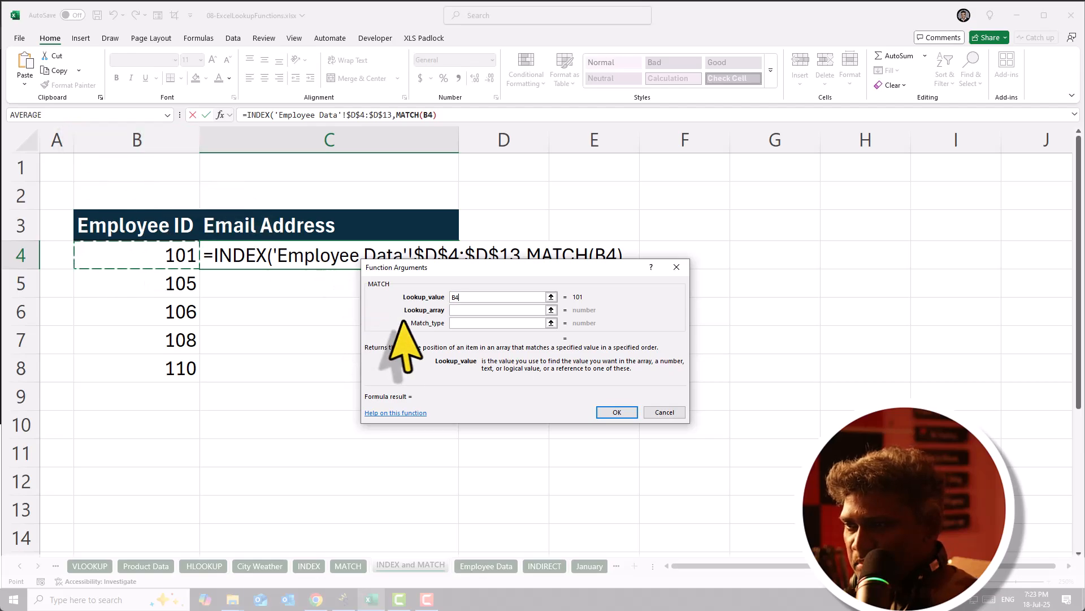
click(459, 310)
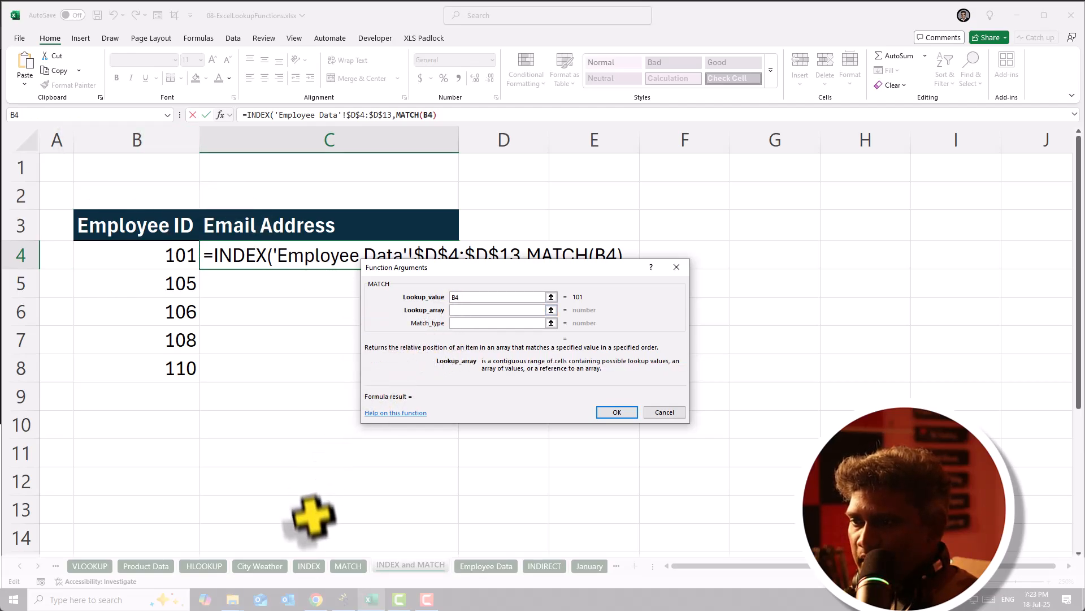
click(486, 566)
drag(108, 228, 116, 431)
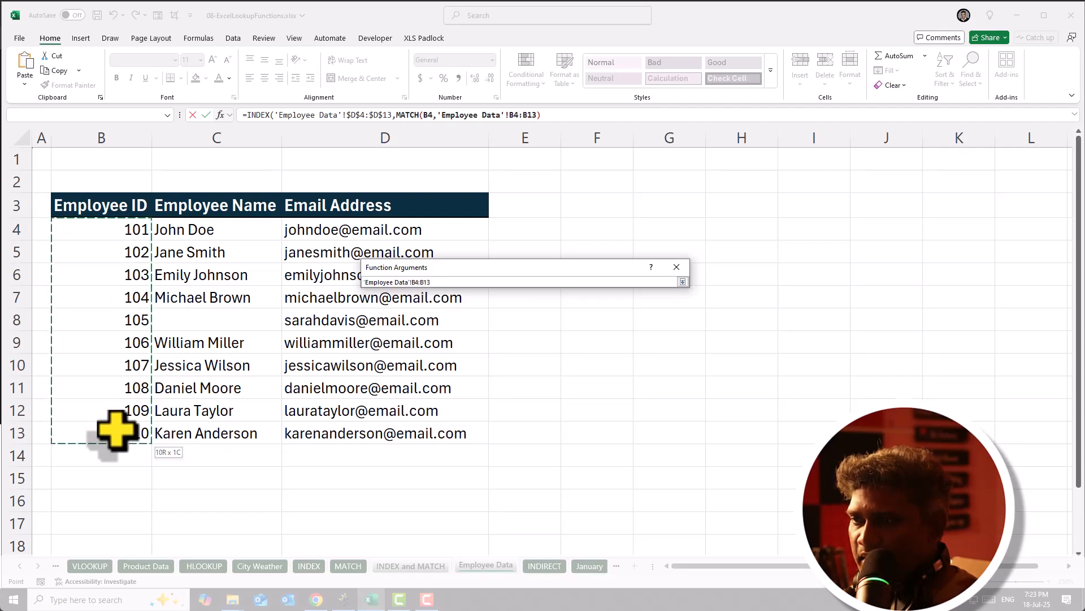
click(452, 323)
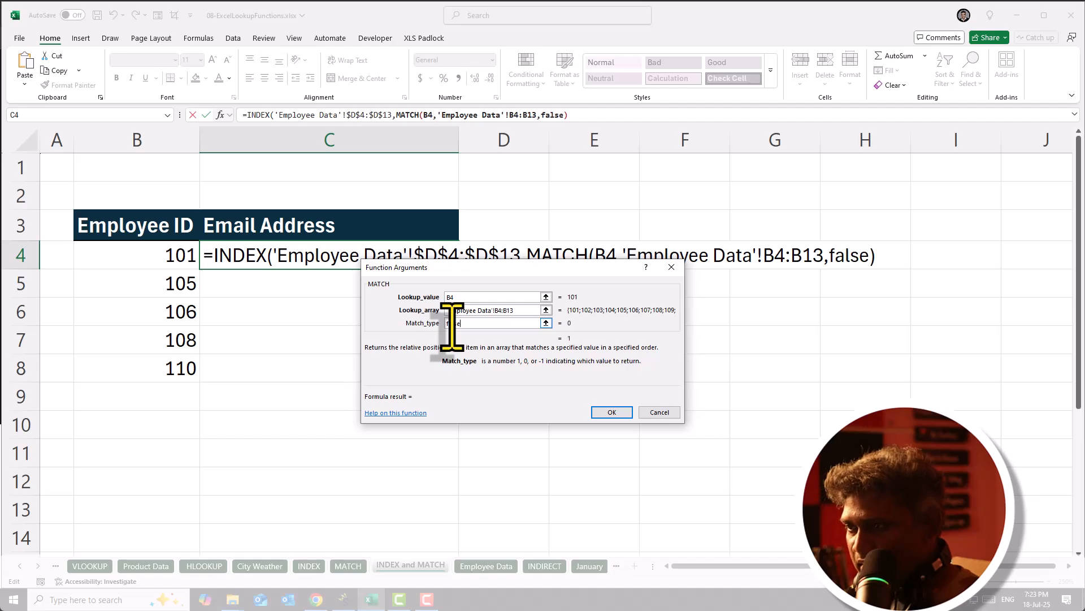
Return to the INDEX arguments in array,row_num,column_num form, set the column number to 0, and enter the formula in C4.
click(255, 115)
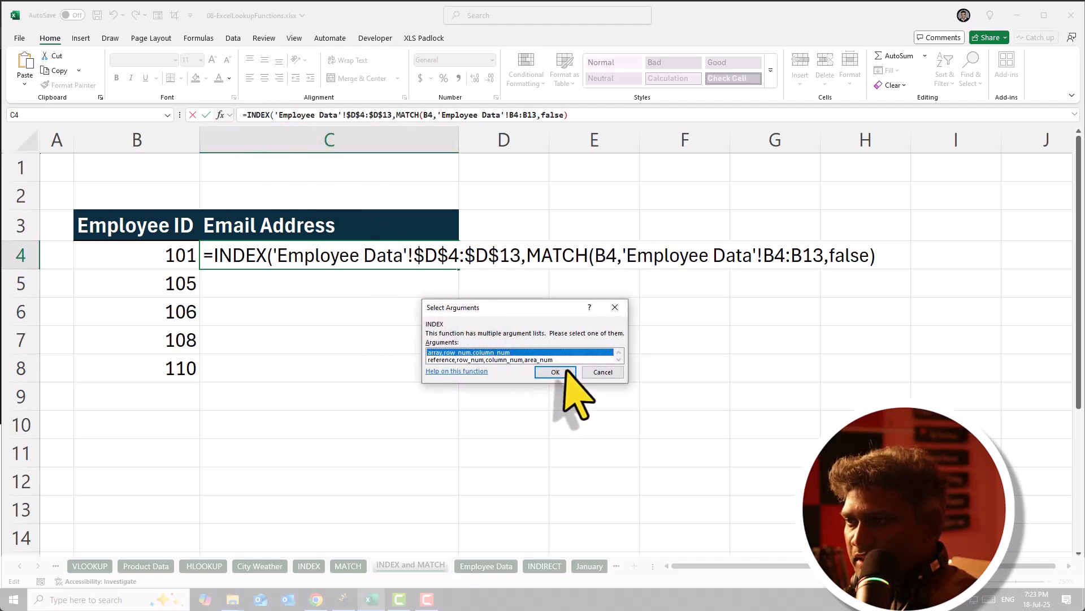
click(567, 367)
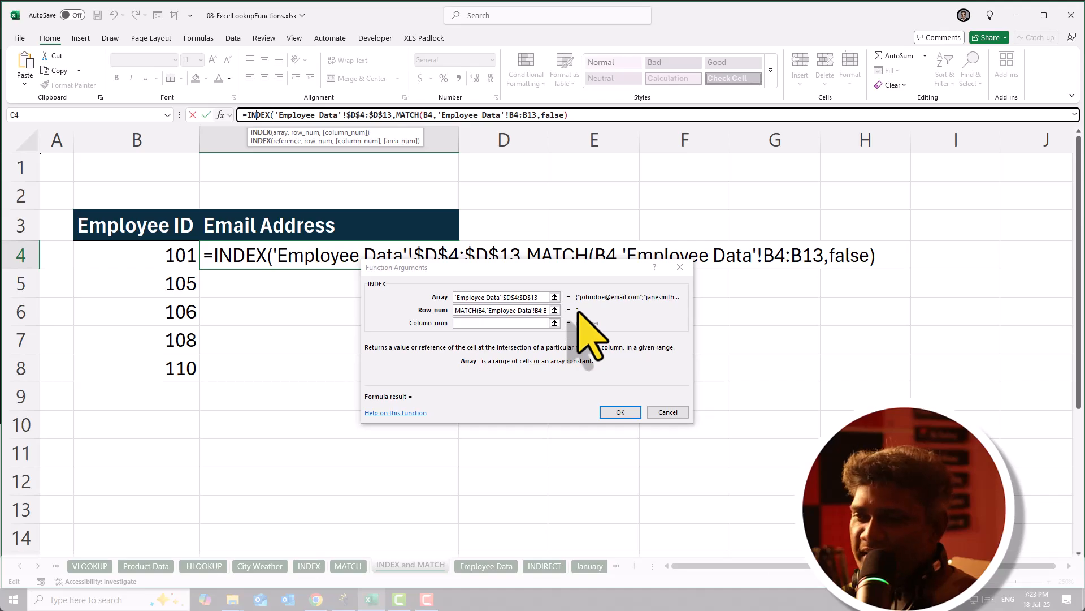
click(476, 325)
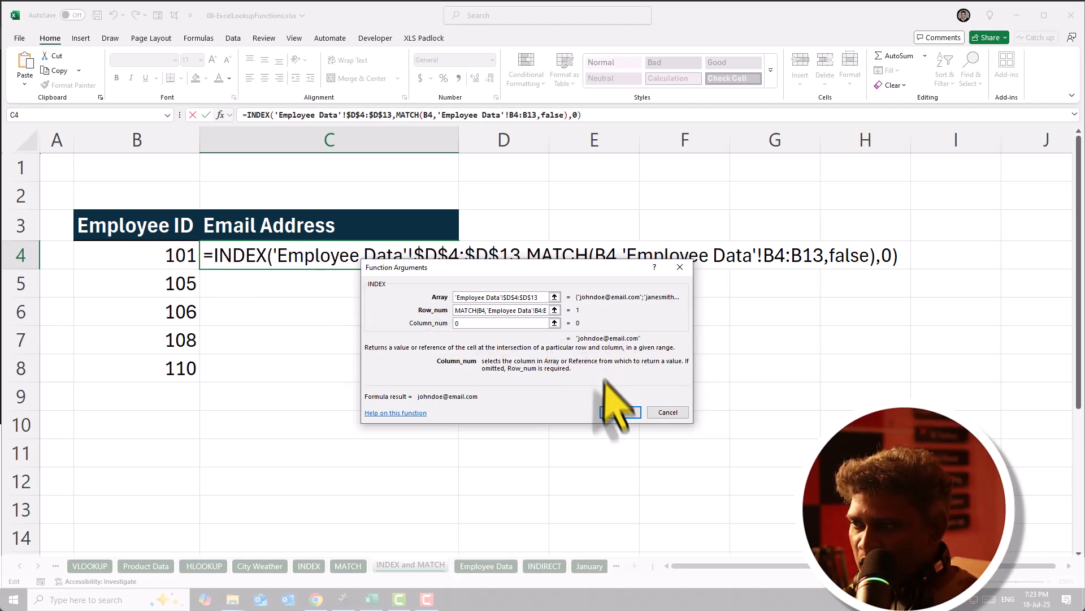
click(617, 412)
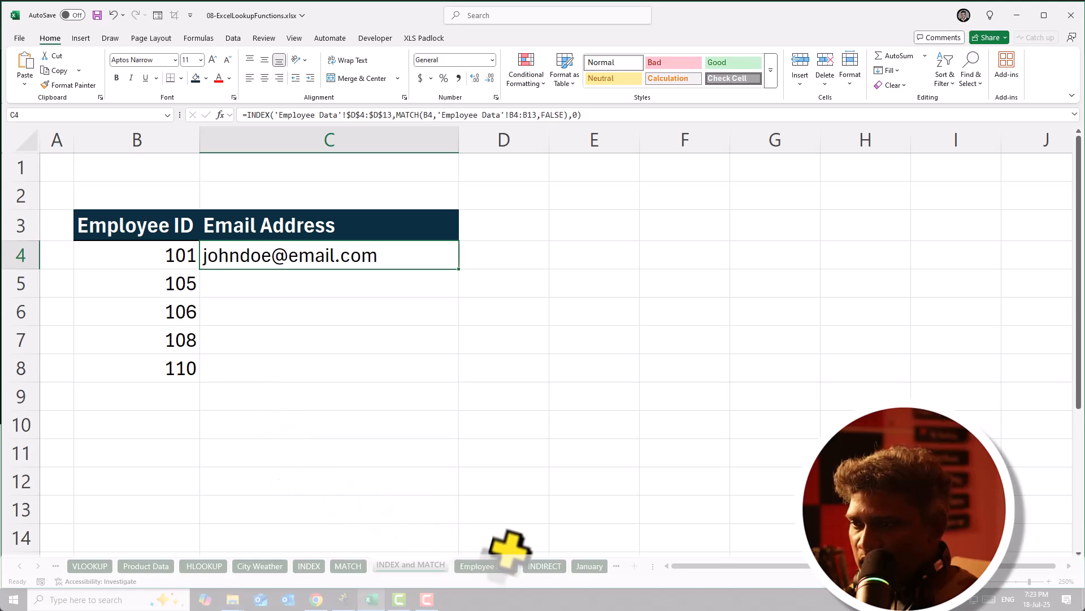
Glance at the Employee Data sheet, and fill the C4 email formula down through C8 on the INDEX and MATCH sheet.
click(497, 565)
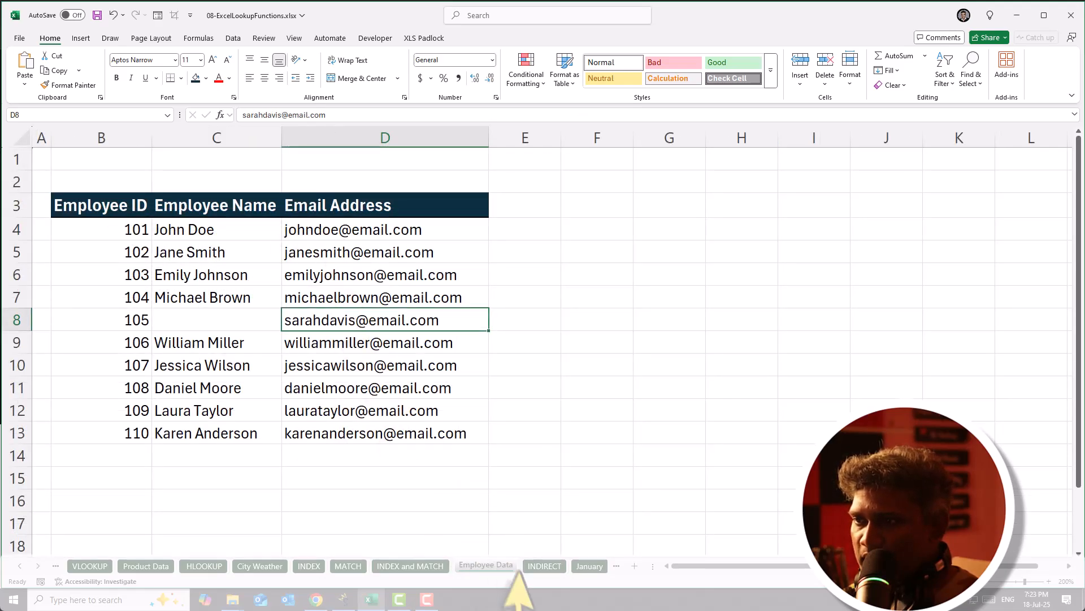
click(410, 566)
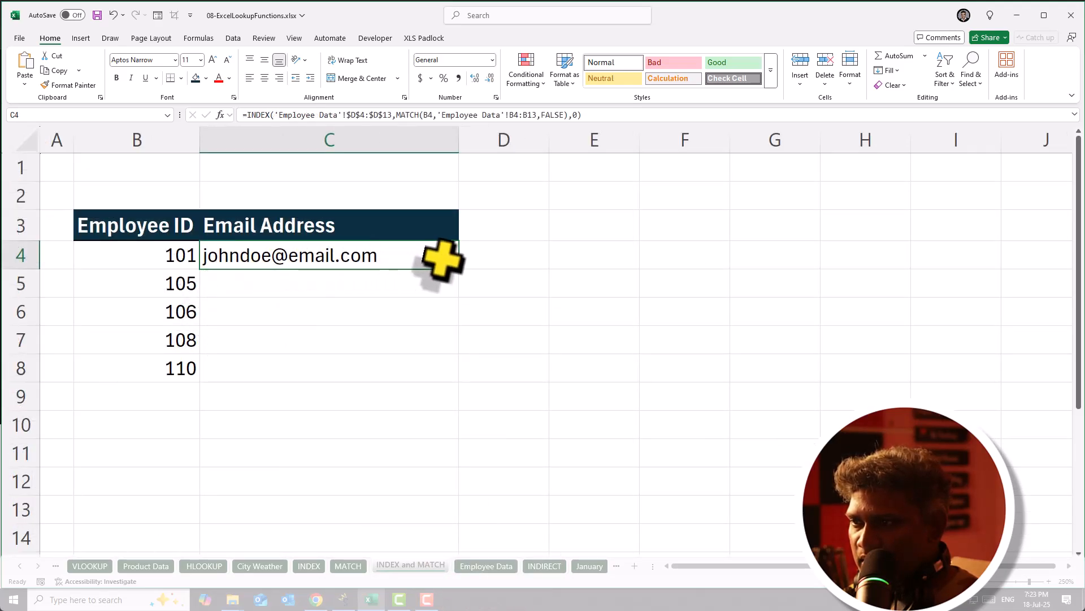
double_click(459, 269)
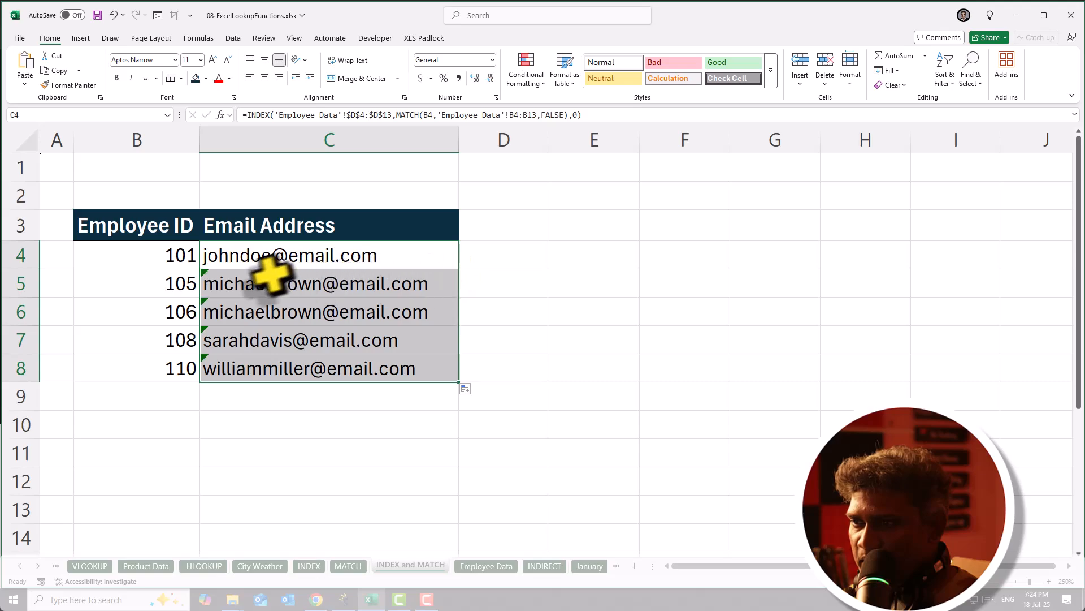
Compare the email address returned for employee ID 105 with its record on the Employee Data sheet.
click(155, 286)
click(252, 283)
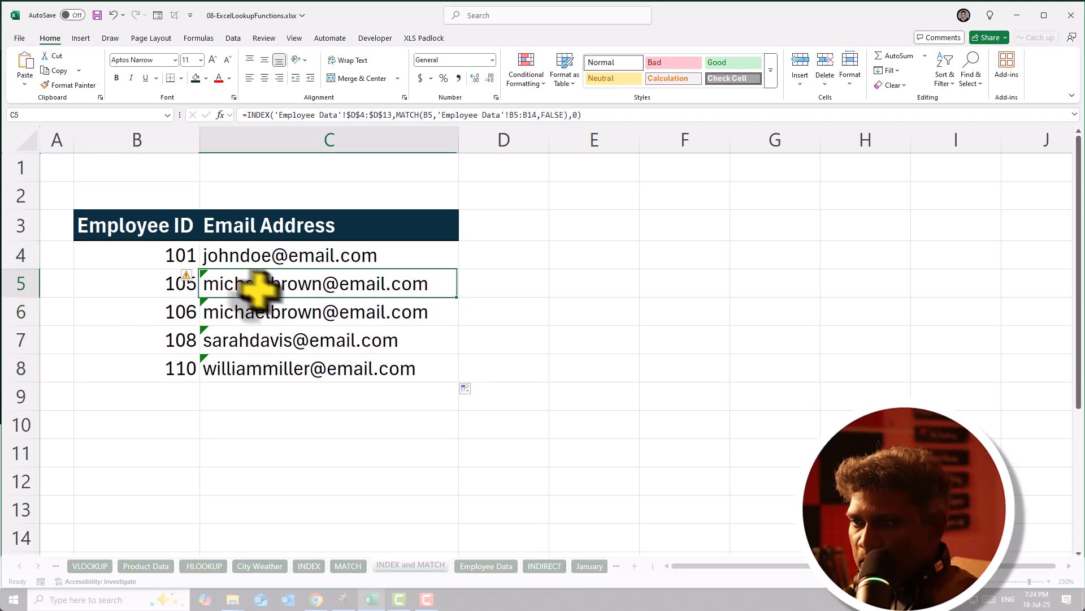
click(490, 564)
click(130, 320)
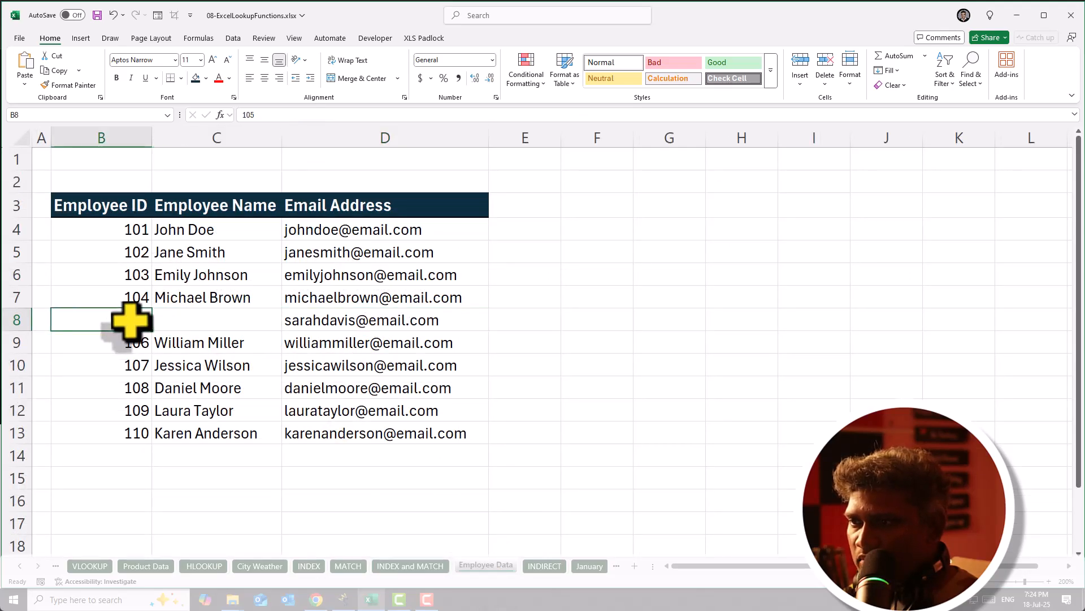
click(432, 565)
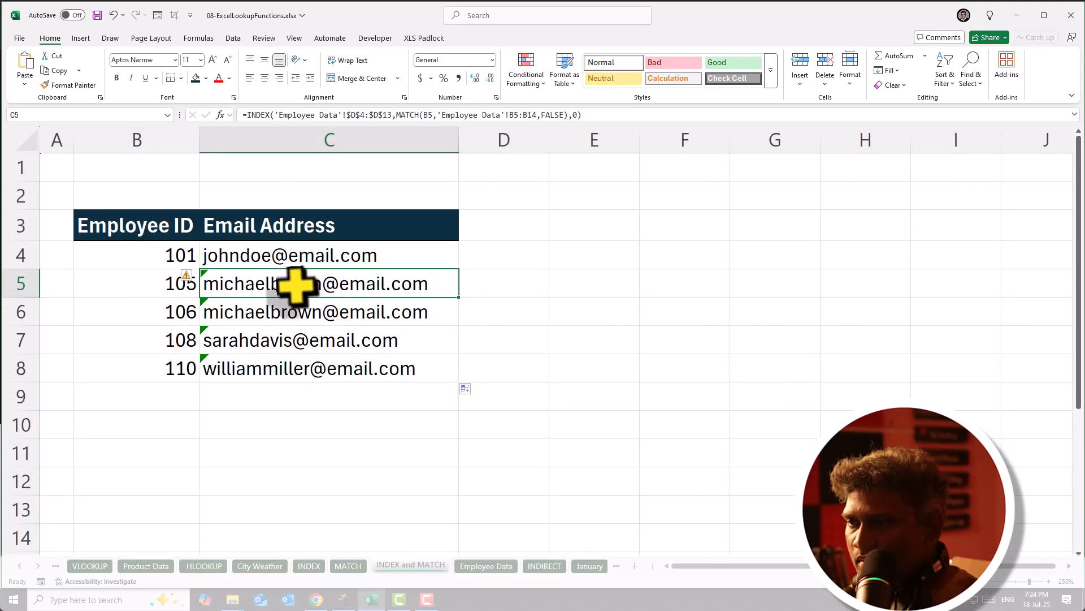
Make the MATCH lookup array in C4 absolute as $B$4:$B$13, and fill the corrected formula down through C8.
double_click(307, 253)
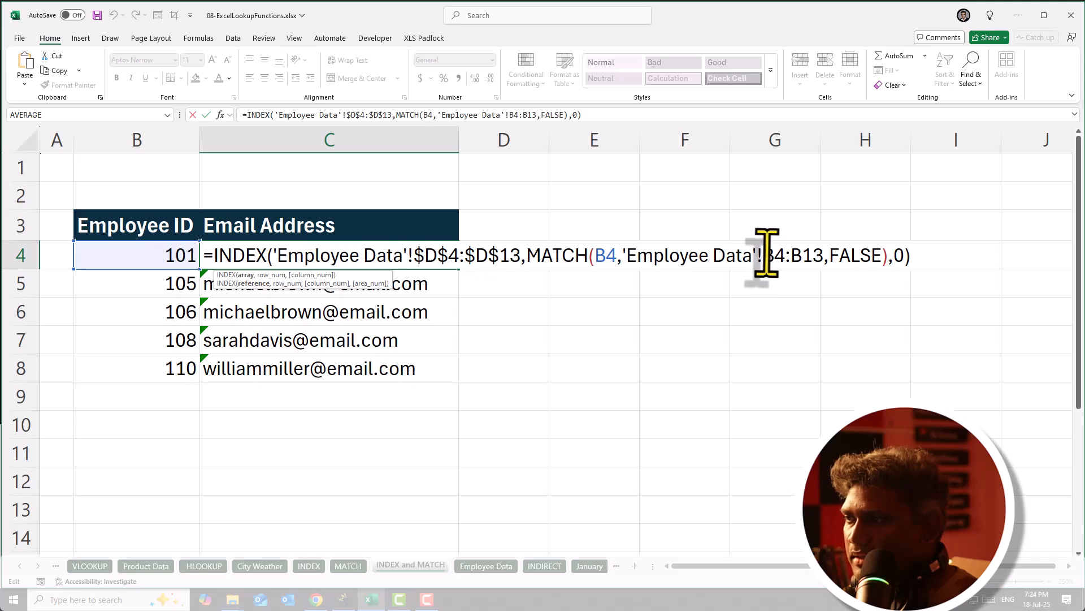
drag(764, 259, 825, 272)
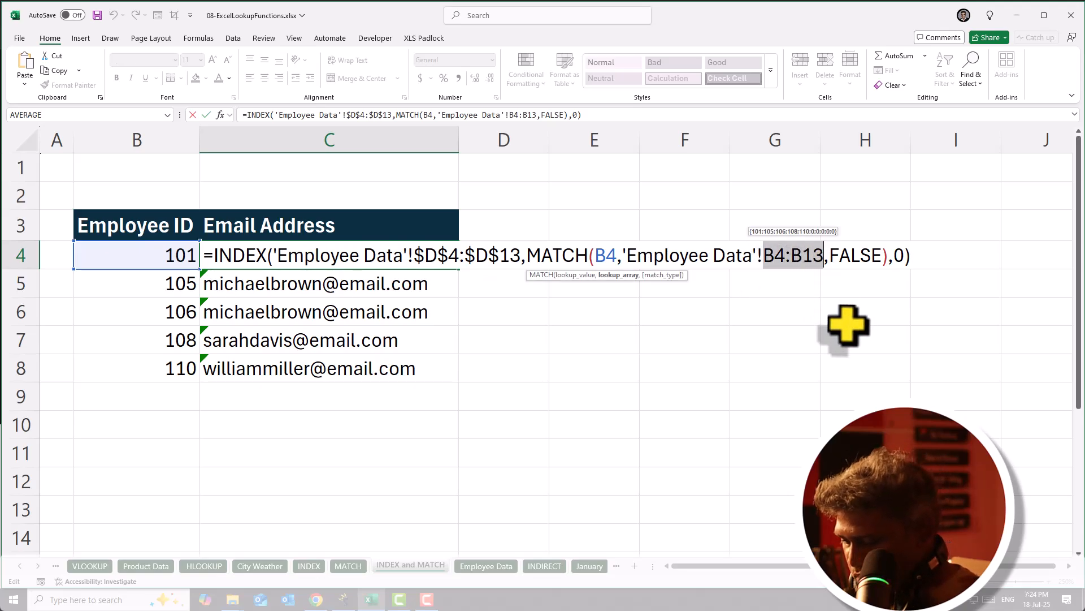
key(F4)
key(Return)
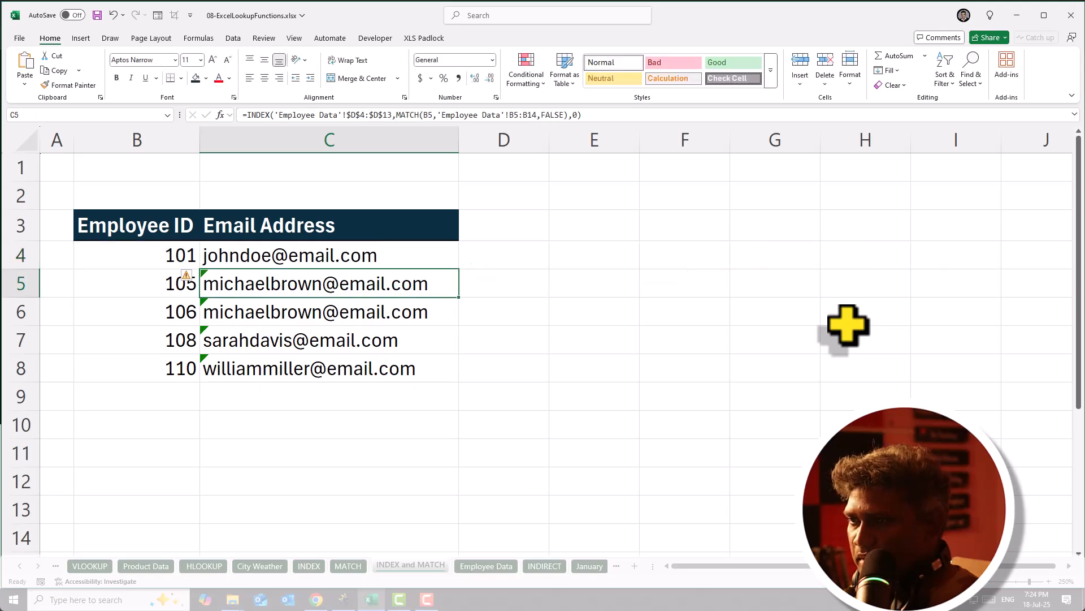
click(441, 255)
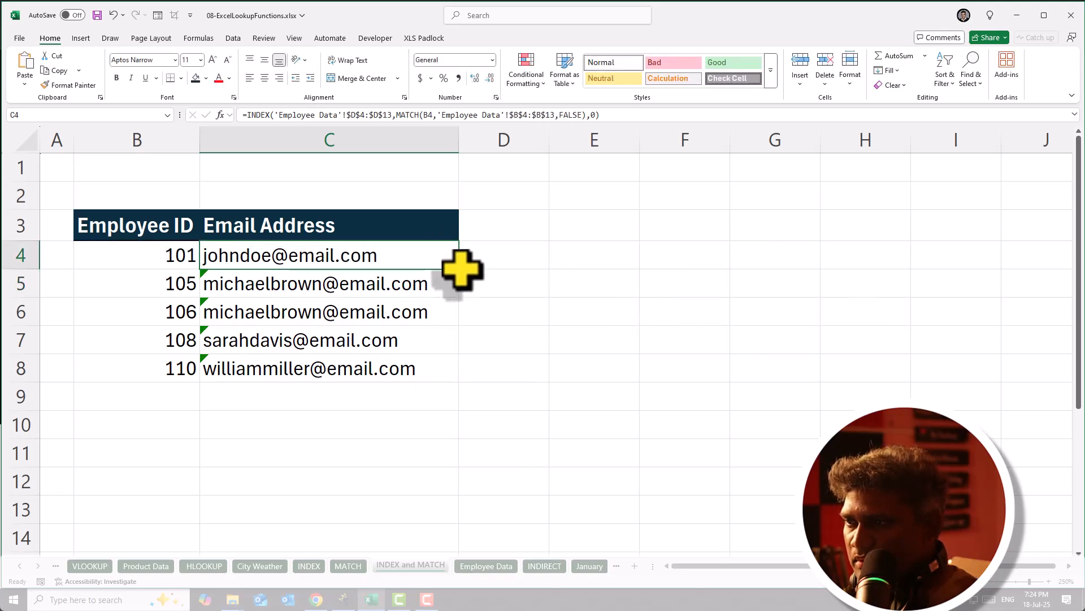
double_click(459, 269)
Check the returned email addresses for employee IDs 105 and 110 against the Employee Data sheet, dismissing any app-selection prompt.
click(539, 285)
click(164, 288)
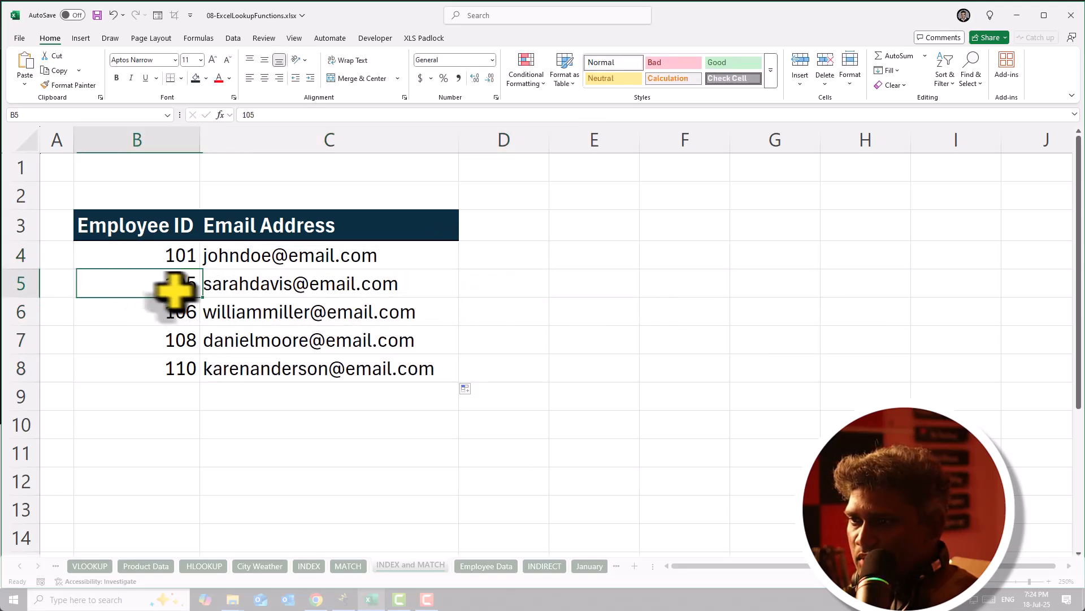
click(285, 291)
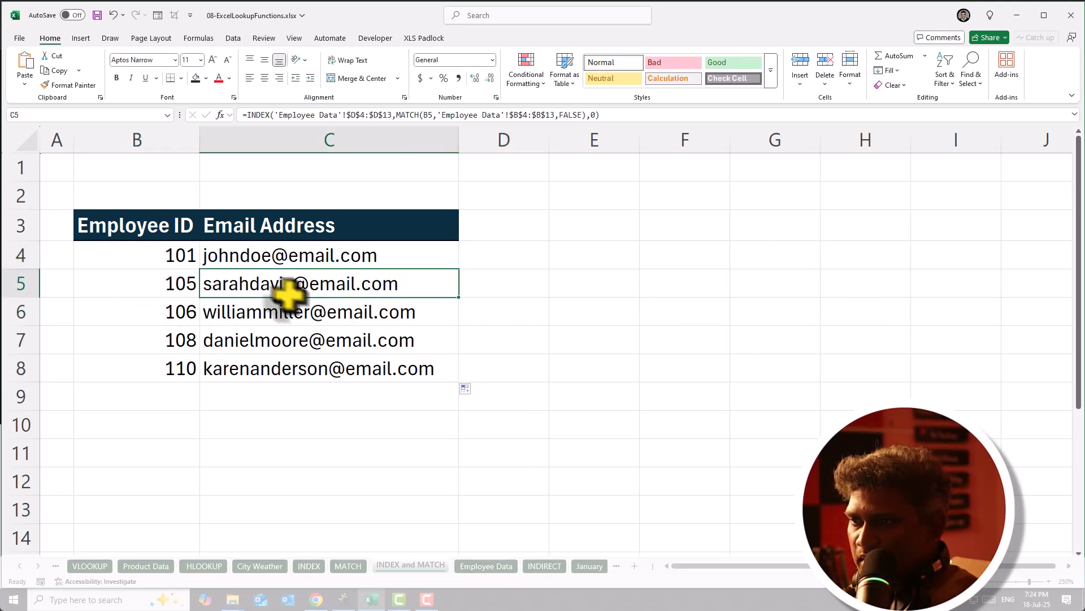
click(485, 565)
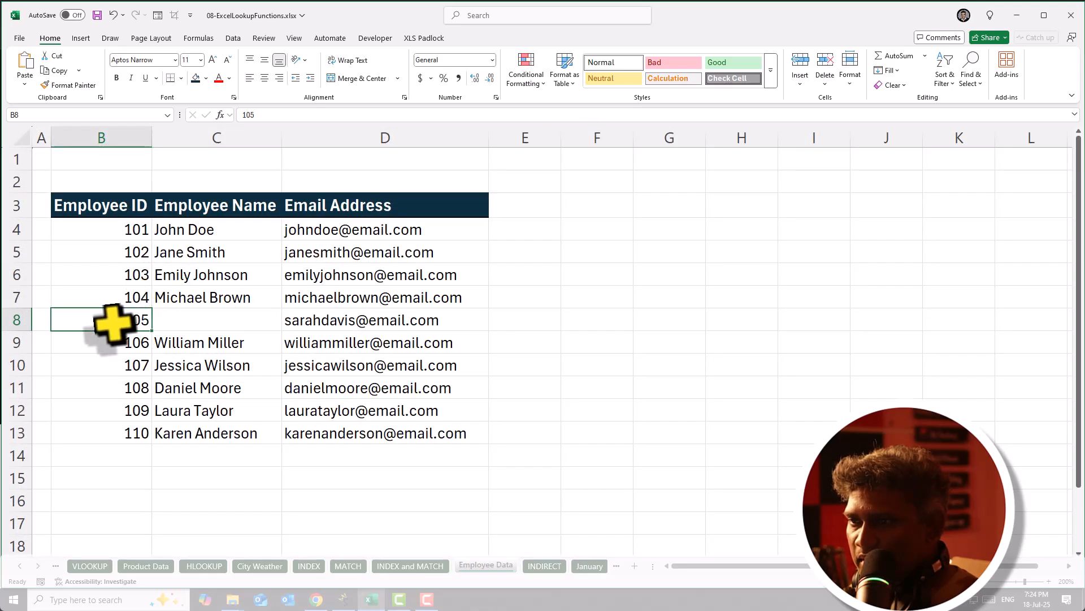
click(339, 320)
click(397, 567)
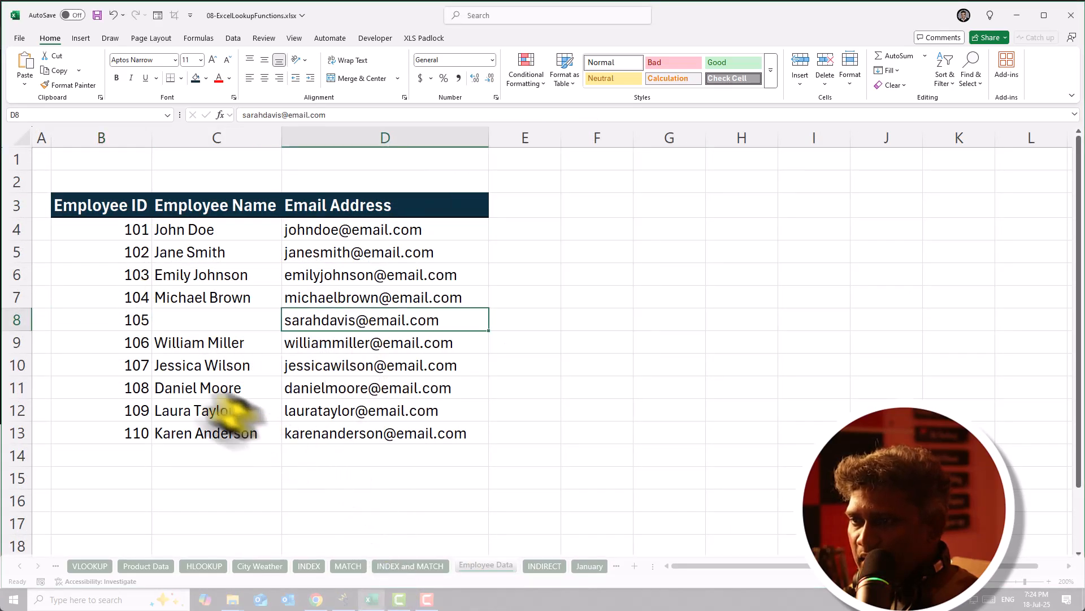
click(410, 566)
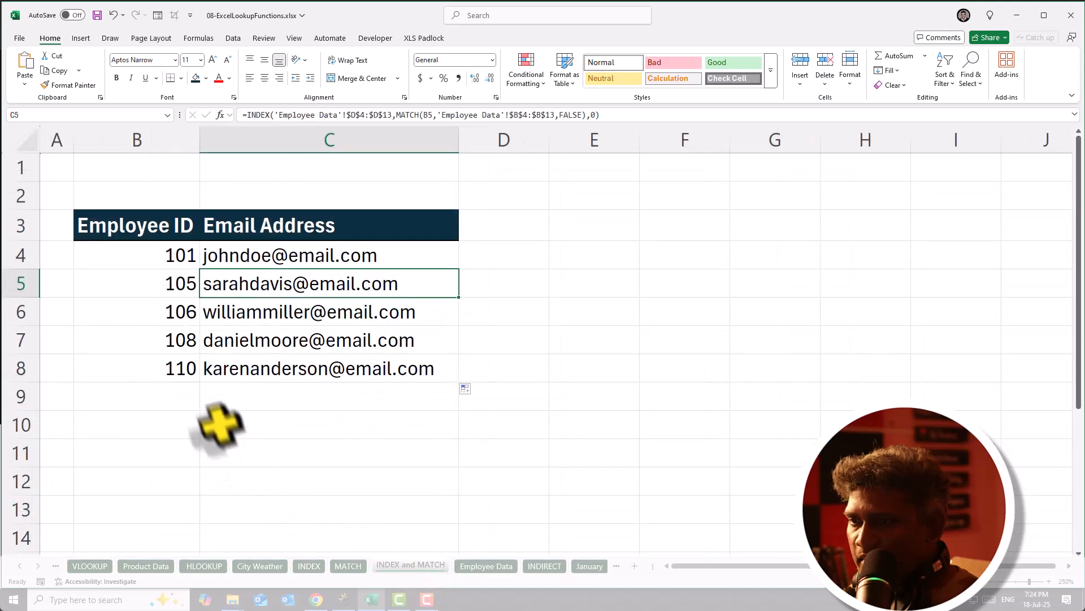
click(174, 368)
click(279, 371)
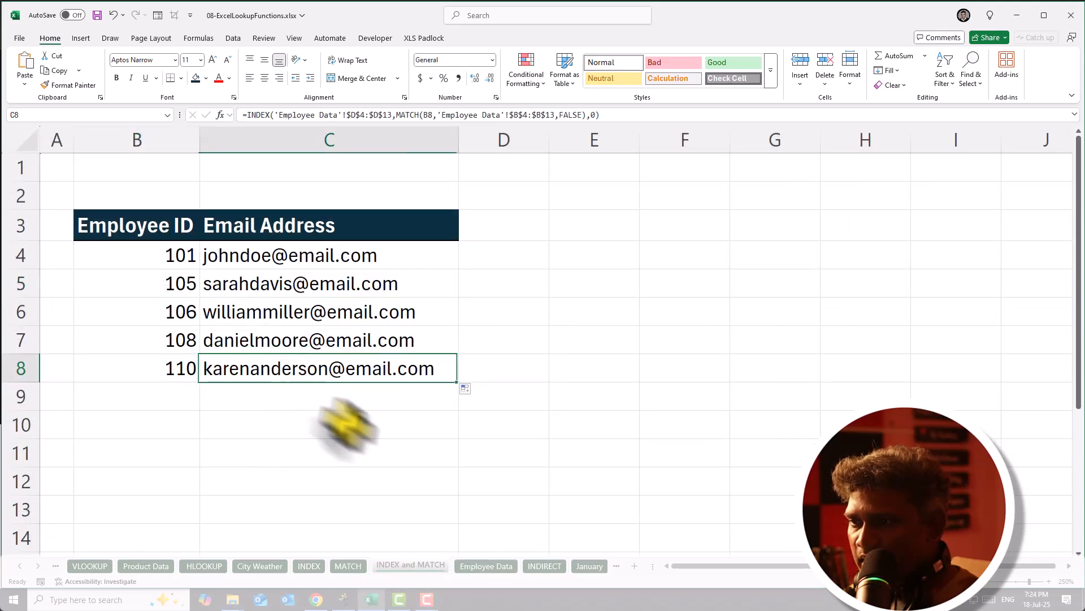
click(485, 566)
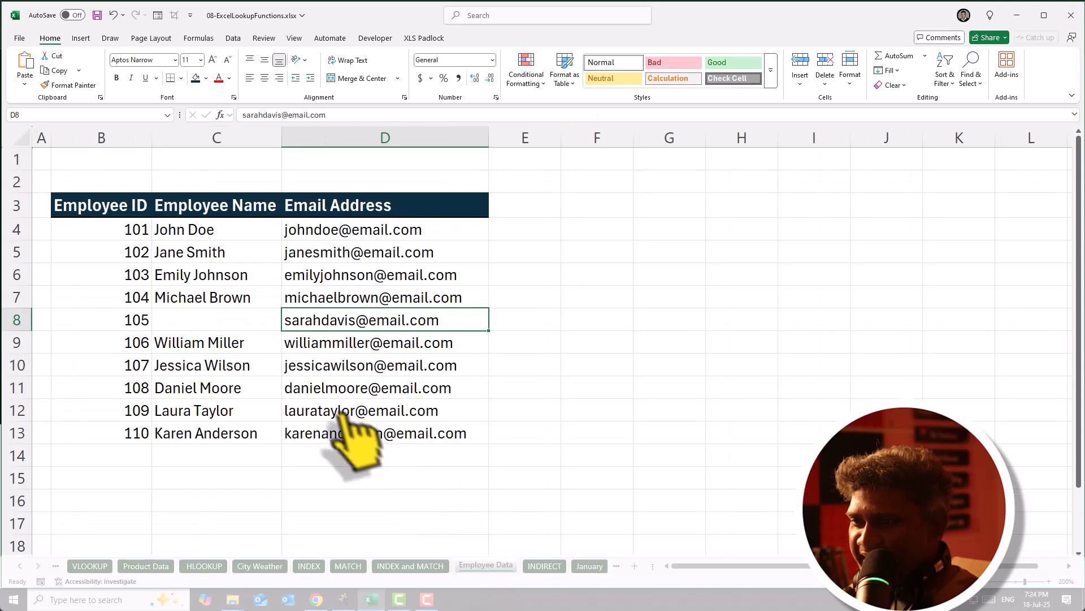
click(121, 431)
click(320, 434)
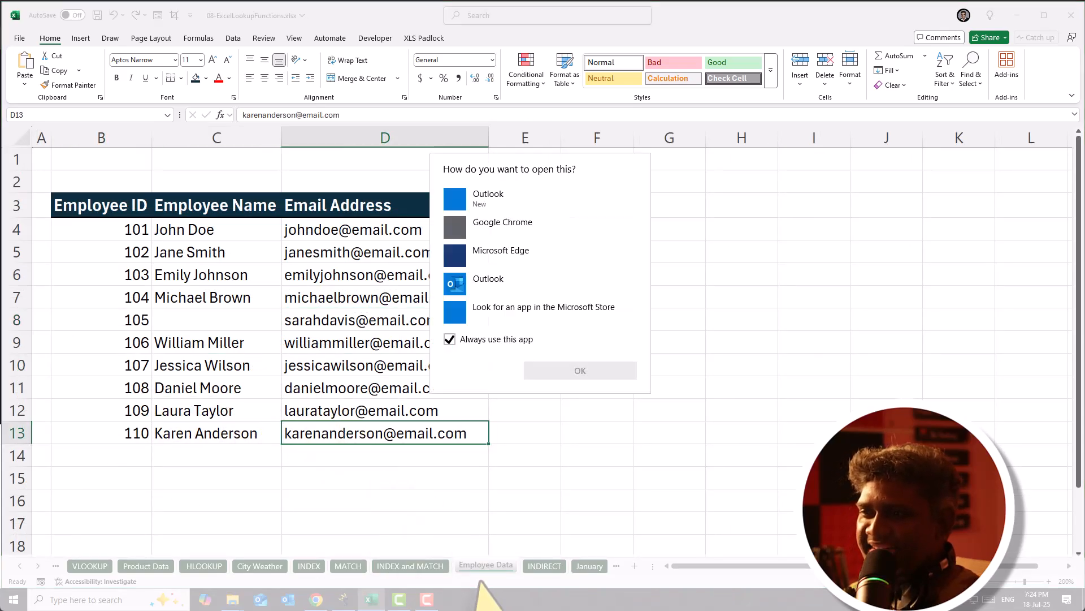
click(811, 266)
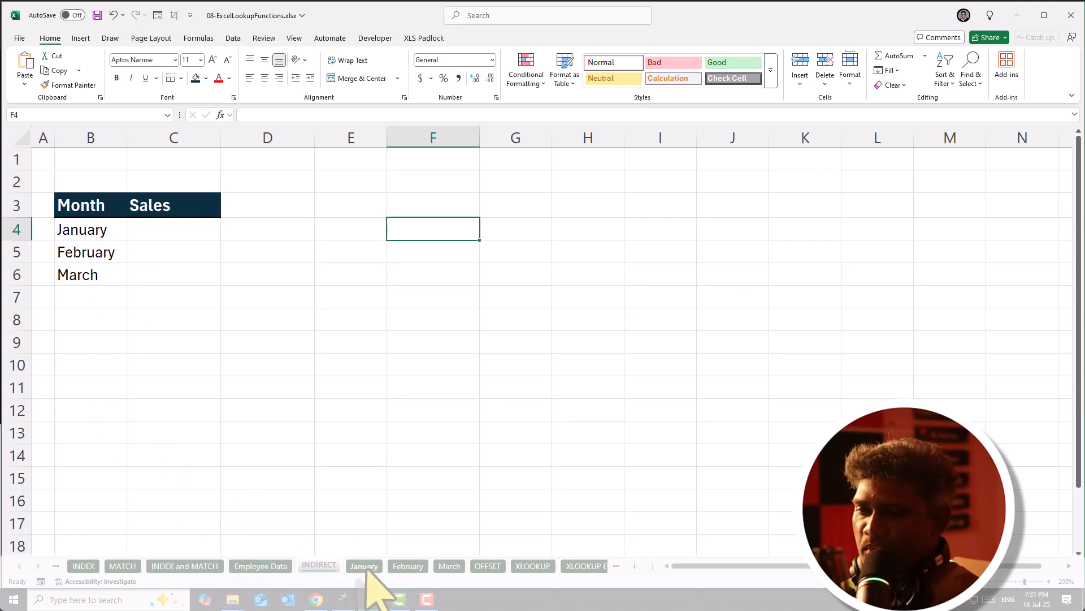
Review the sales figures on the January, February and March sheets, and select cell C4 on the INDIRECT sheet.
click(367, 567)
click(416, 566)
click(450, 566)
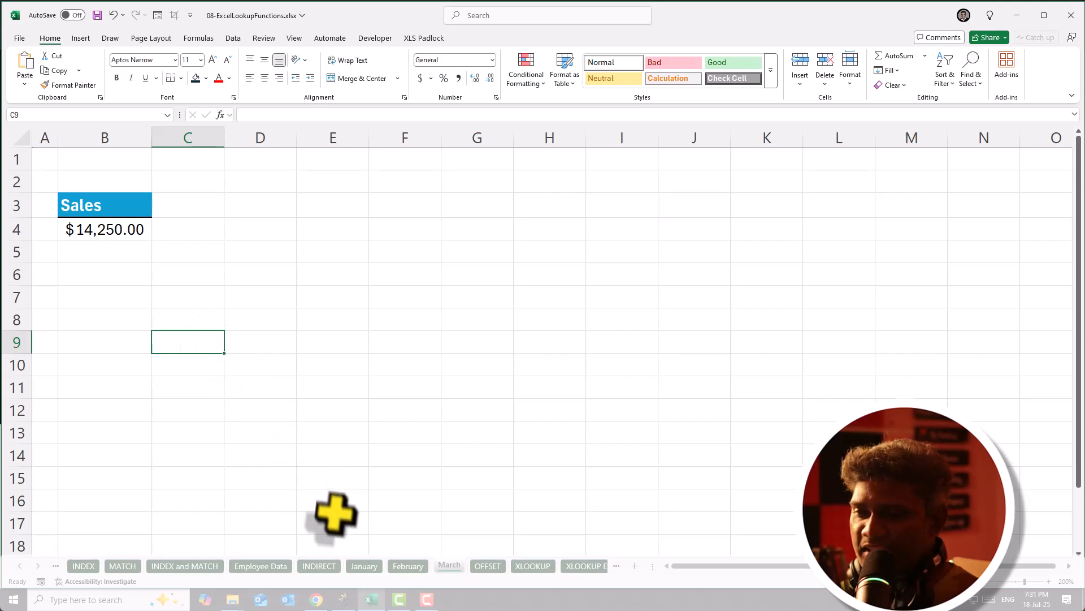
click(319, 566)
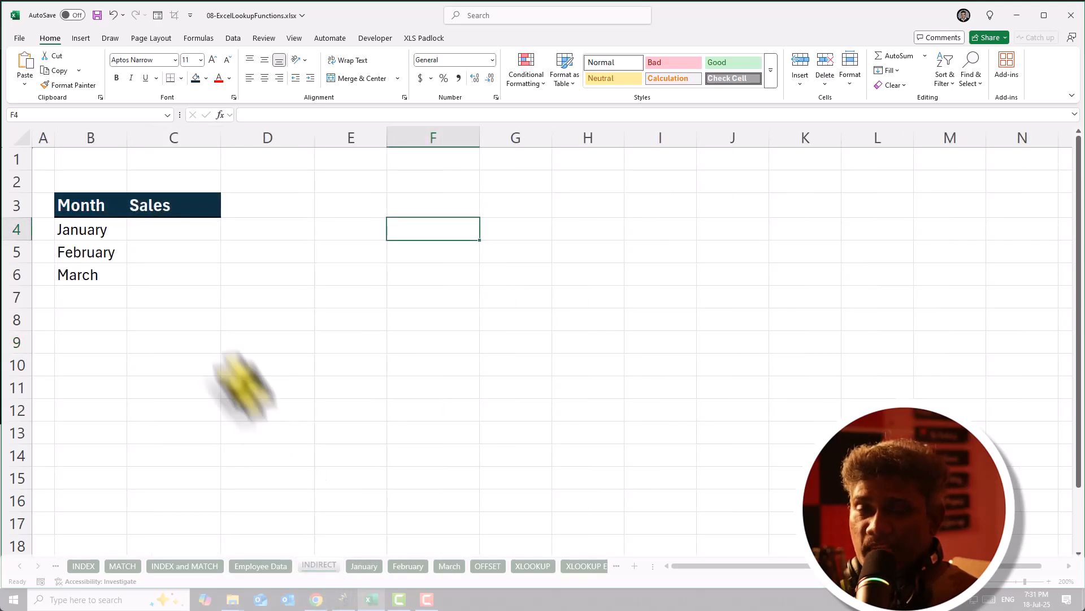
click(157, 225)
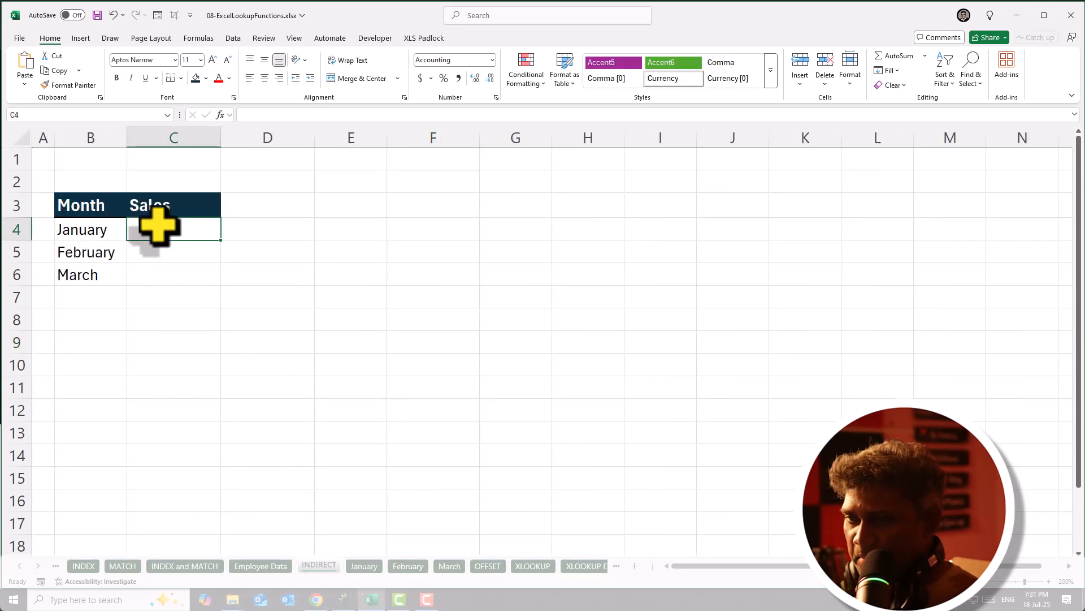
Link January's sales in C4 on the INDIRECT sheet directly to cell B4 of the January sheet.
text(=)
click(364, 566)
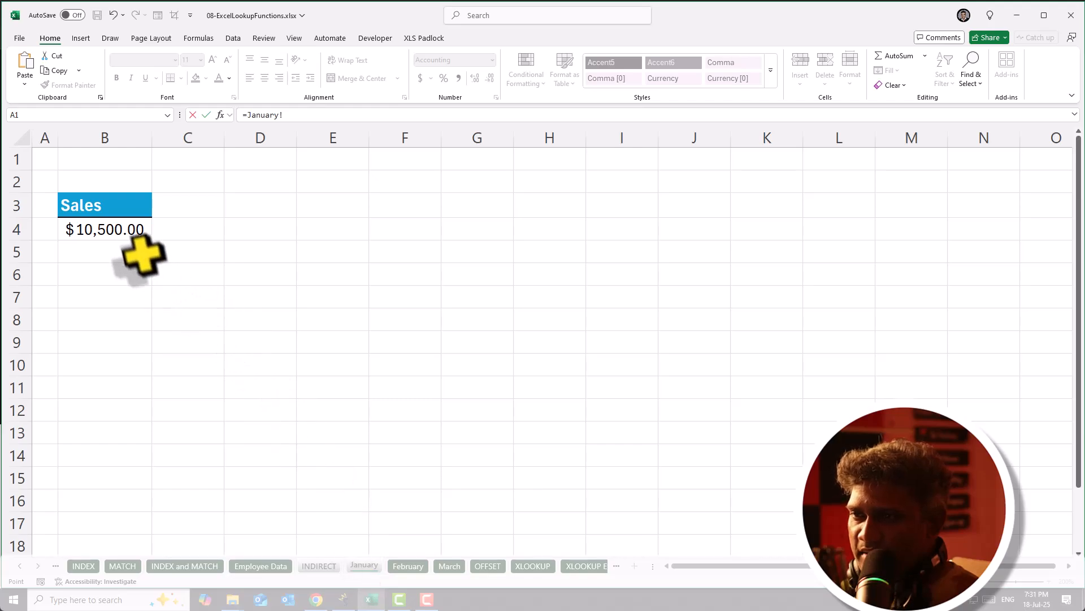
click(126, 229)
key(Return)
Try linking February's sales in C5 directly to cell B4 of the February sheet, and clear the cell again.
text(=)
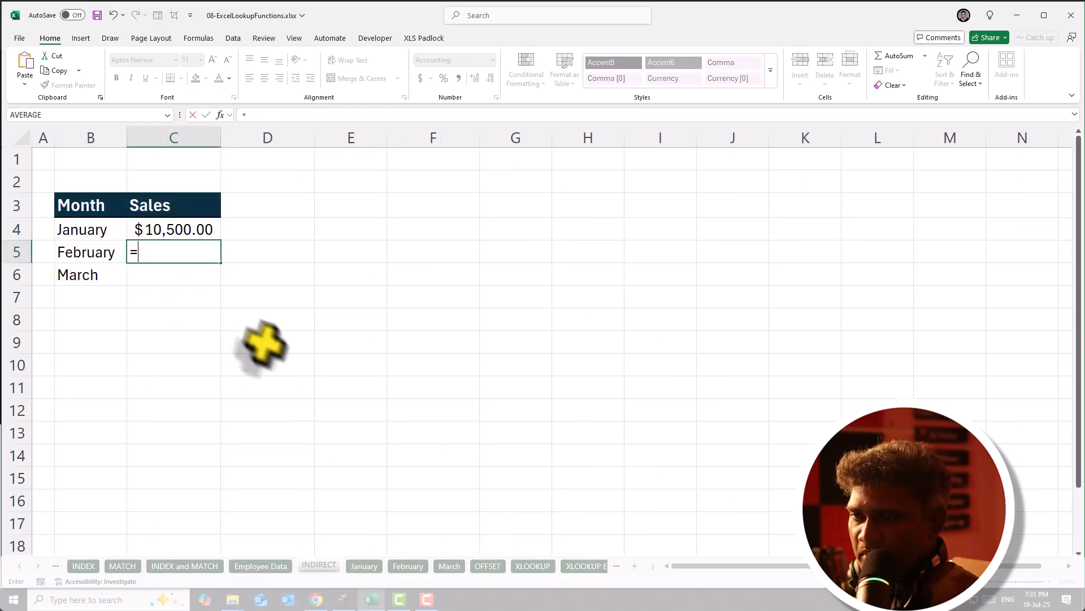
click(409, 566)
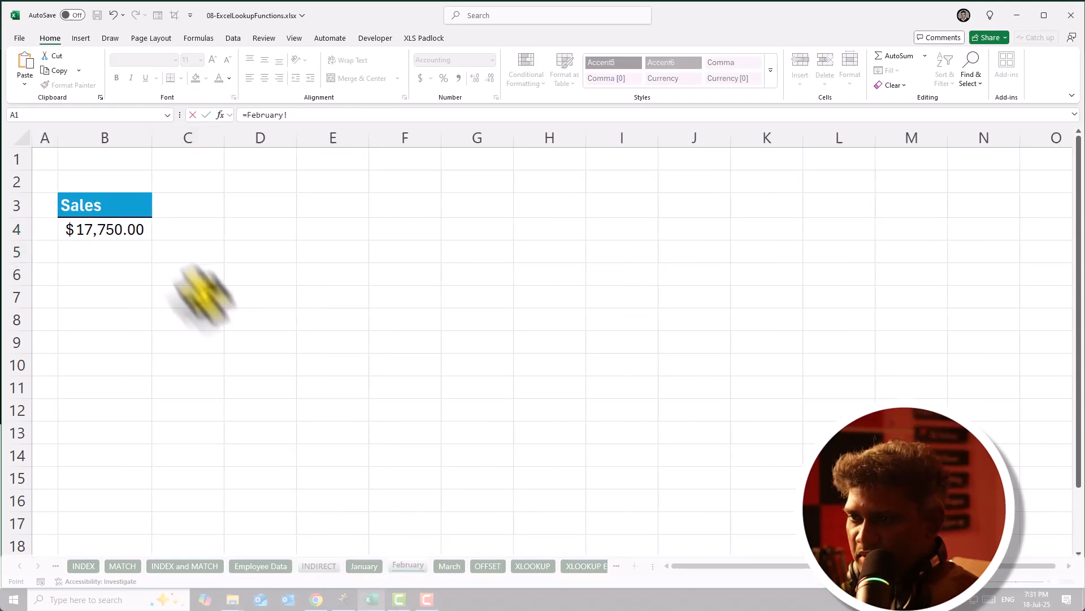
click(114, 226)
key(Return)
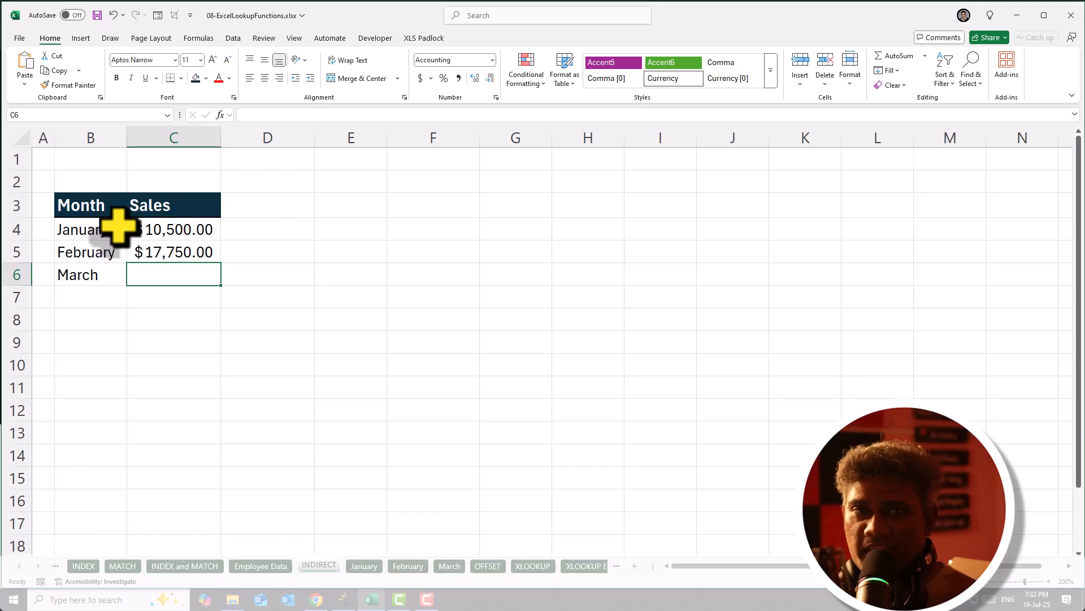
click(155, 252)
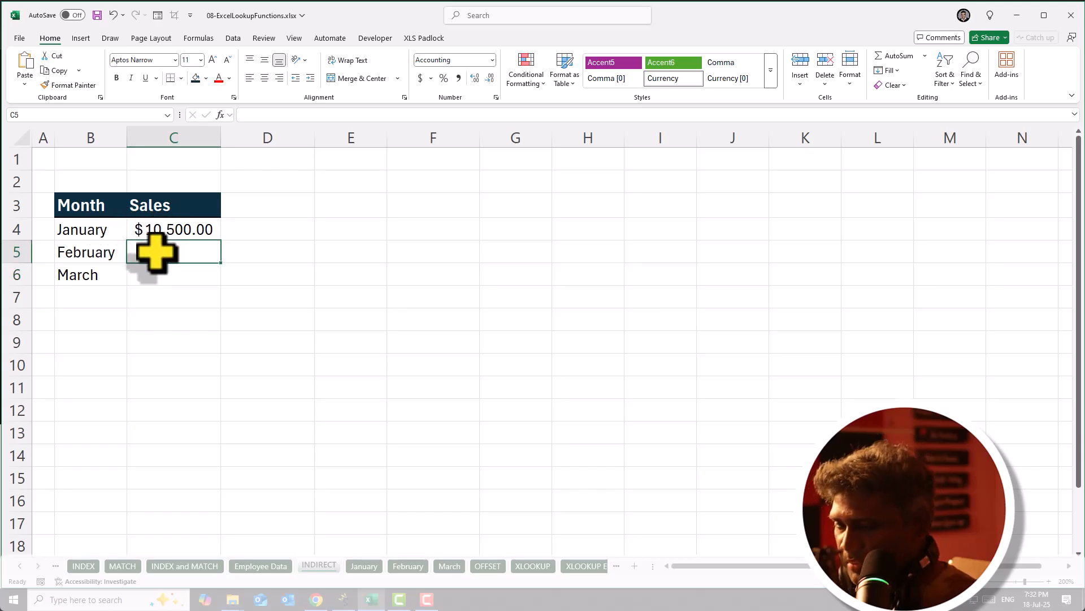
Copy the formula text from C4 and place it in F4 as plain text, '=January!B4.
click(170, 223)
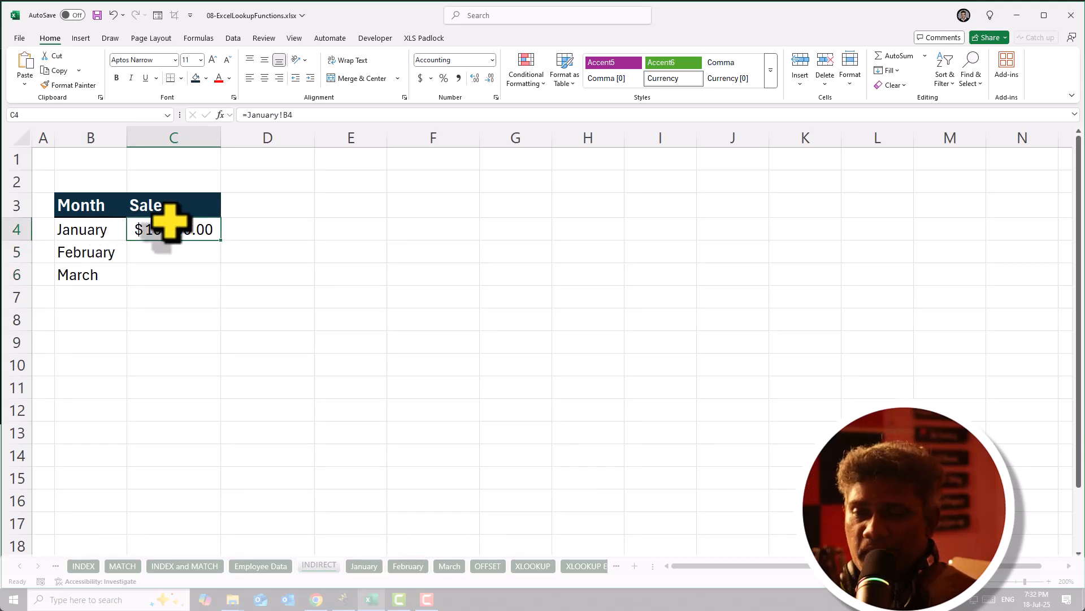
drag(298, 115, 200, 115)
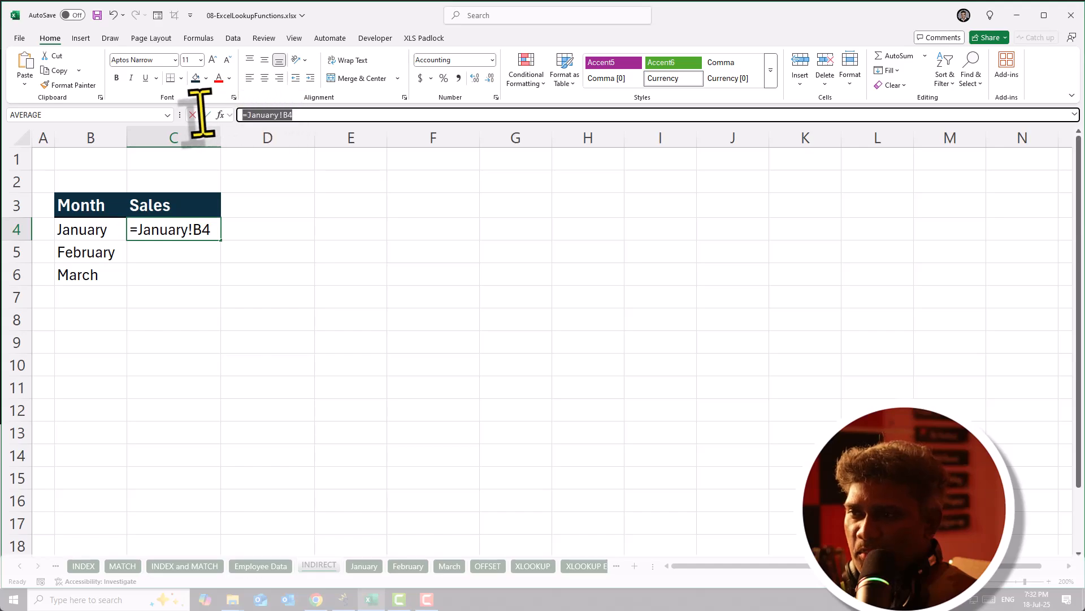
click(206, 114)
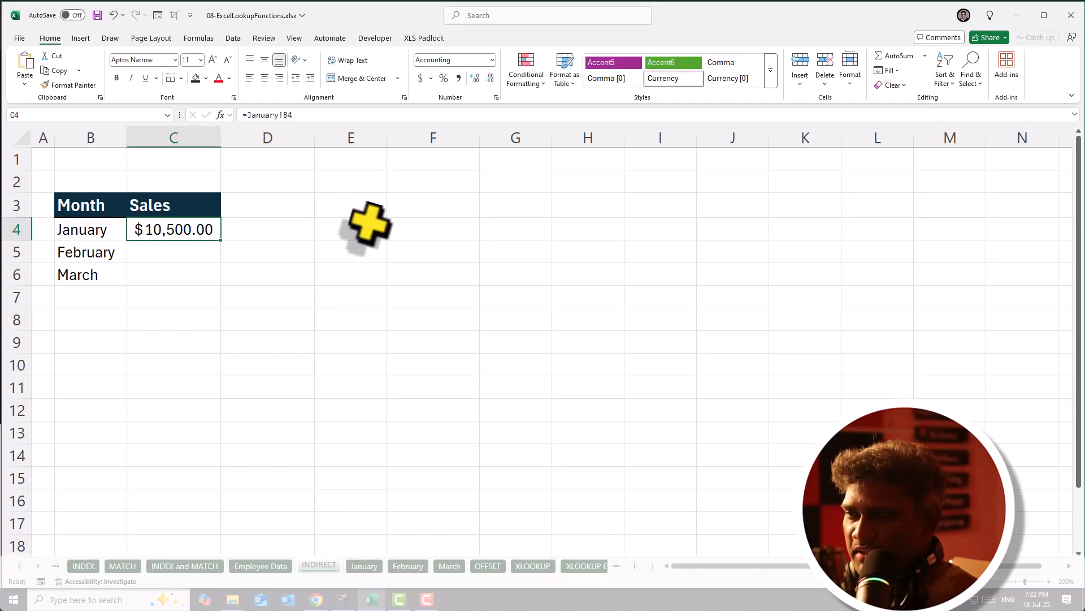
double_click(417, 230)
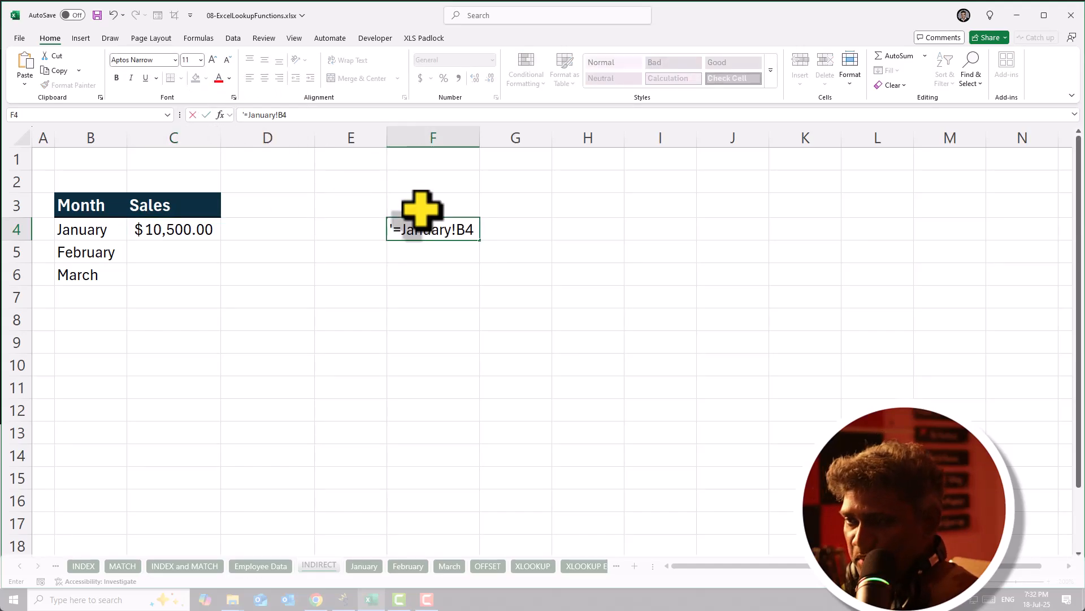
key(Return)
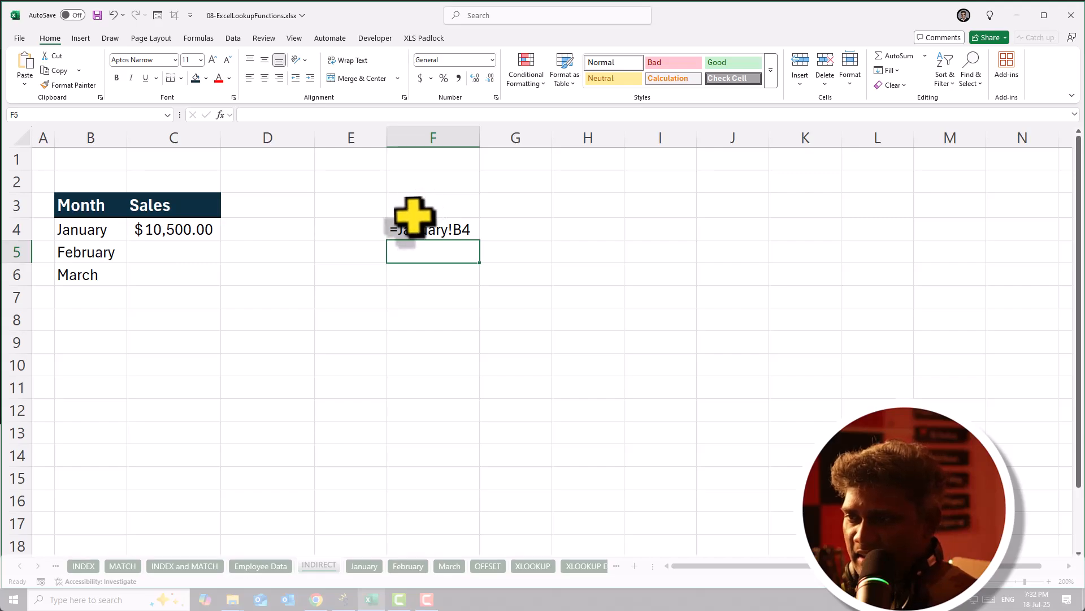
click(417, 227)
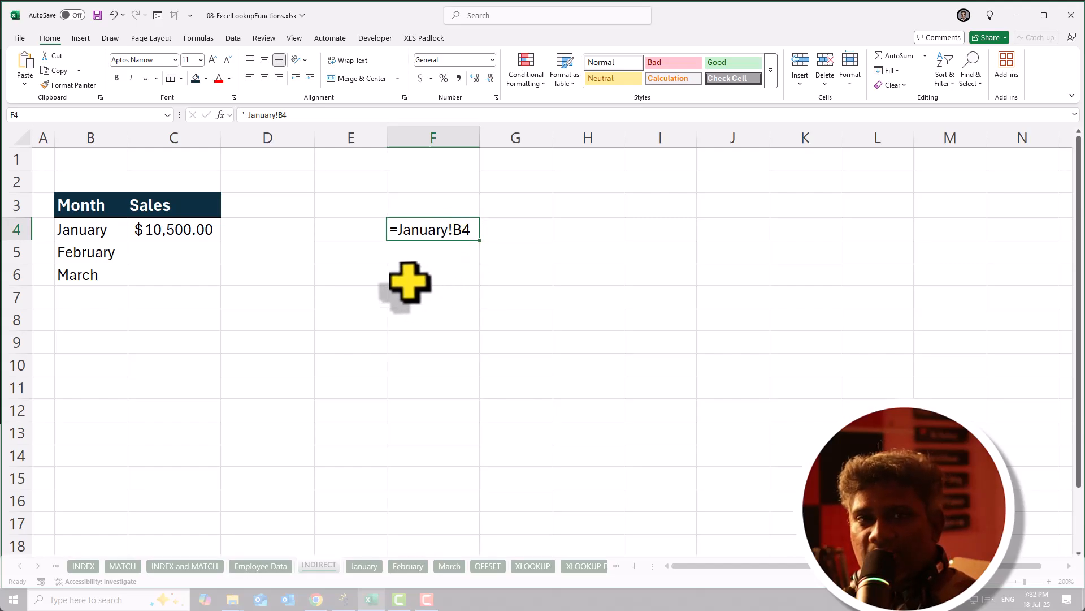
Replace C4 with =INDIRECT("'"&B4&"'!B4"), accepting the suggested typo correction, and fill the formula down through C6.
click(153, 225)
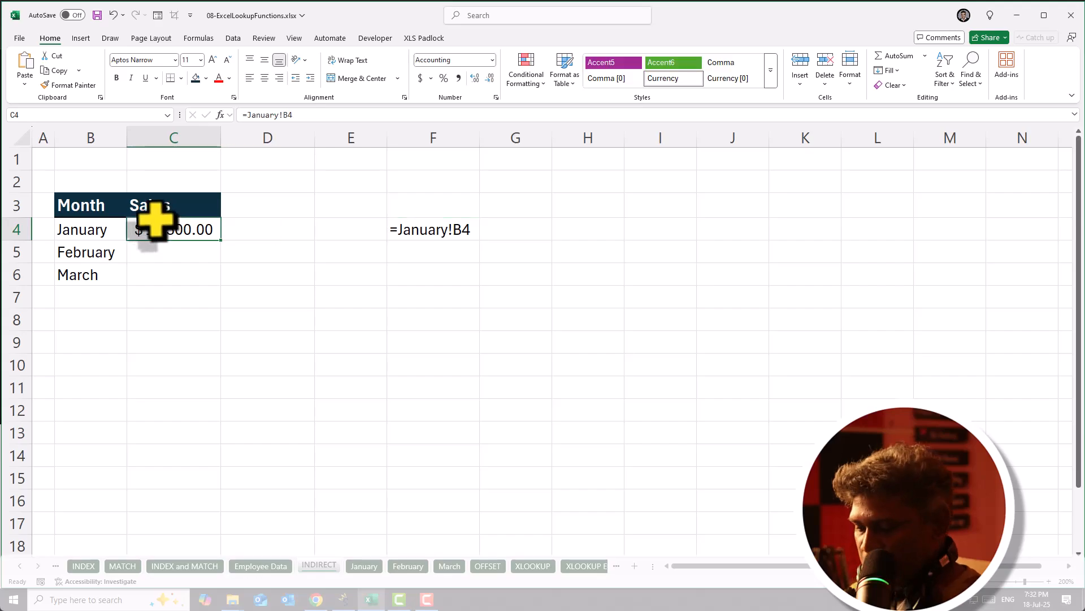
text(=ind)
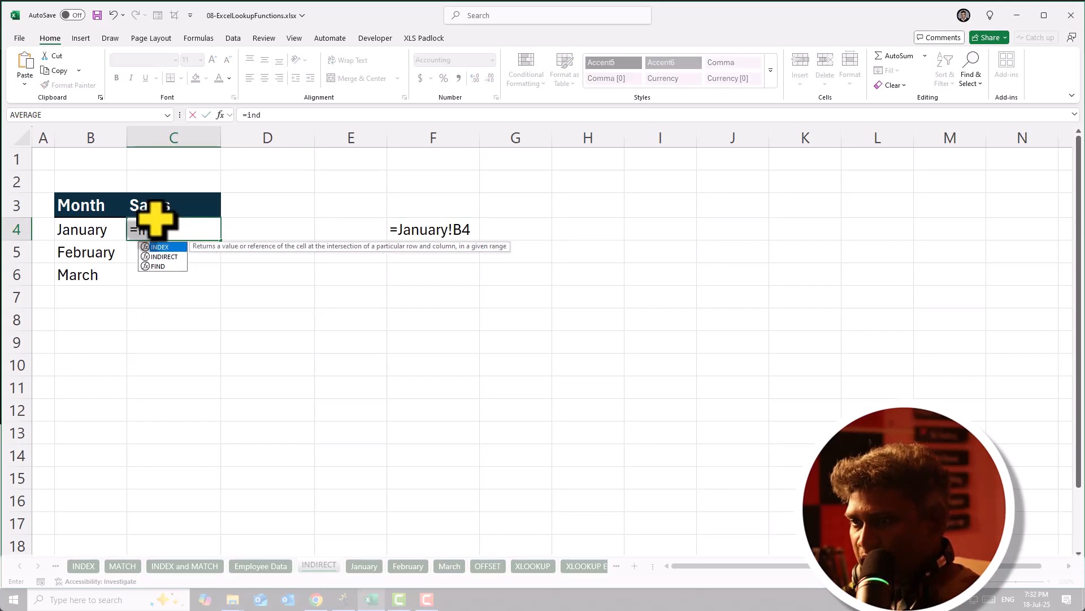
key(Down)
key(Tab)
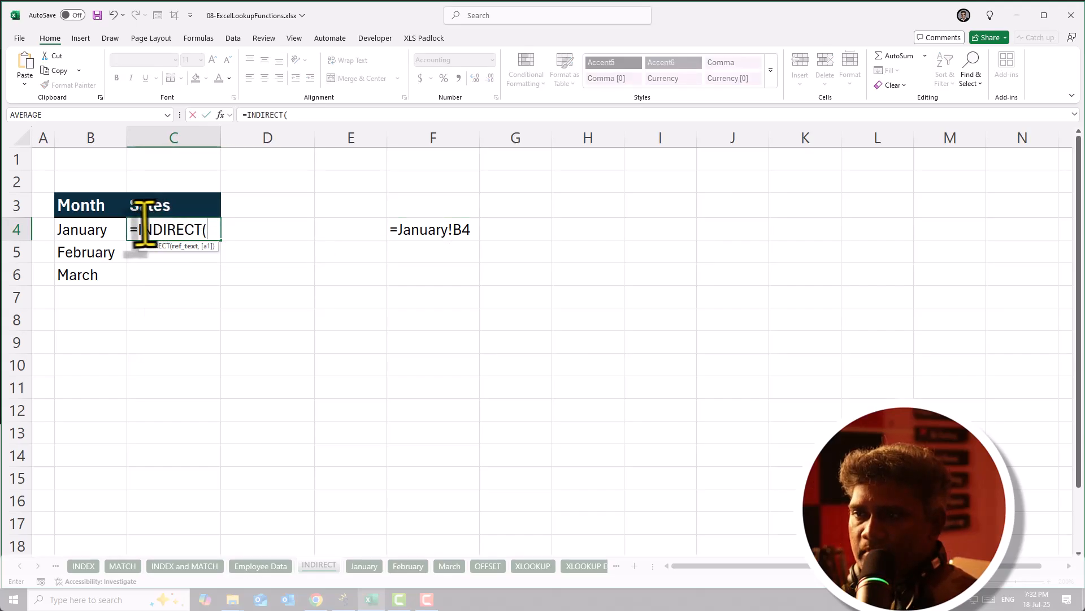
click(220, 114)
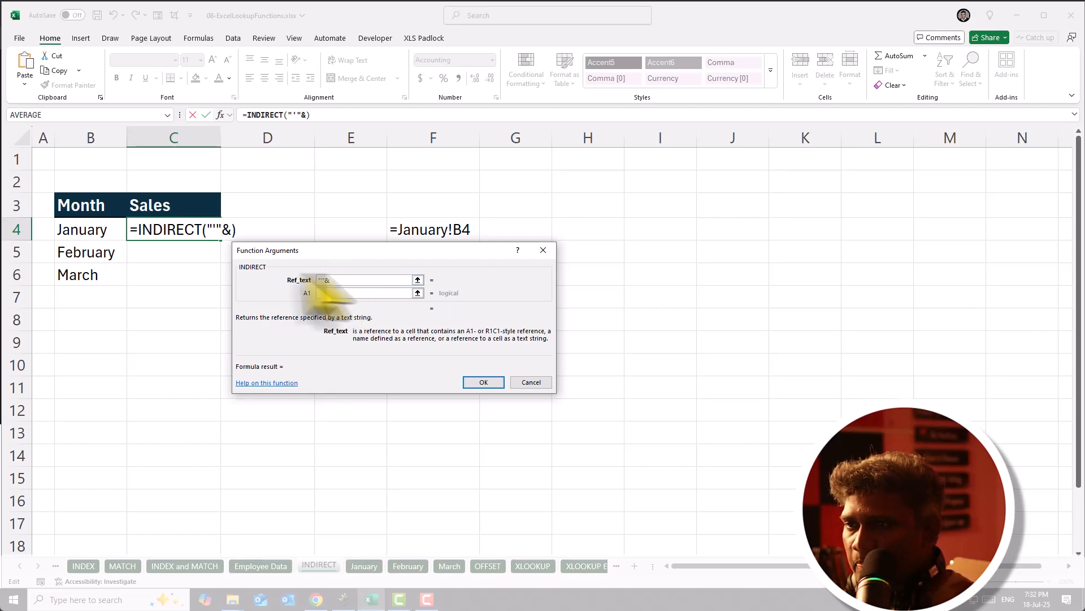
click(91, 228)
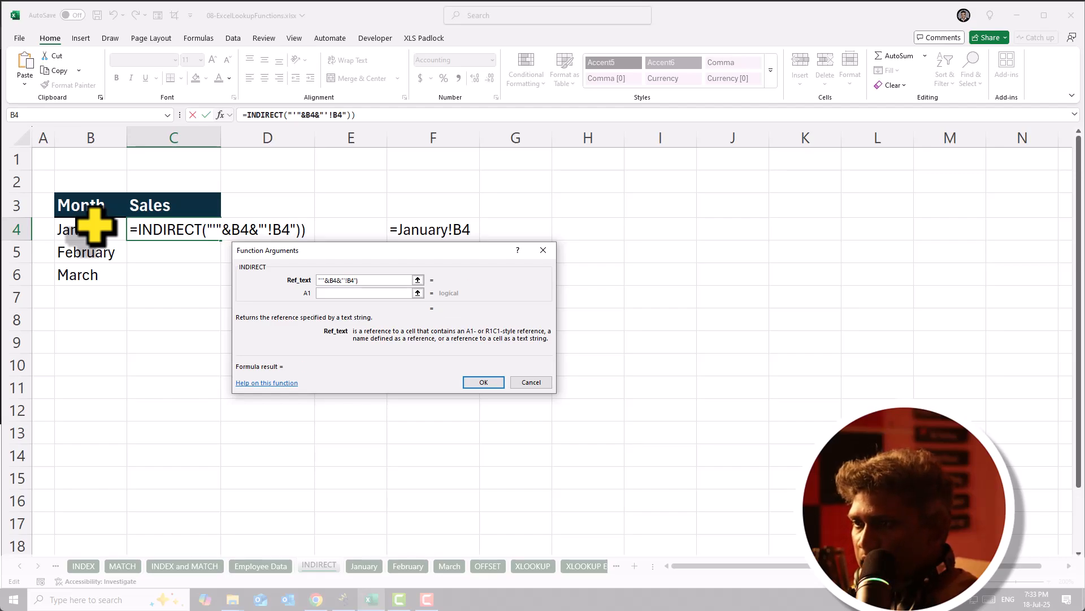
key(Return)
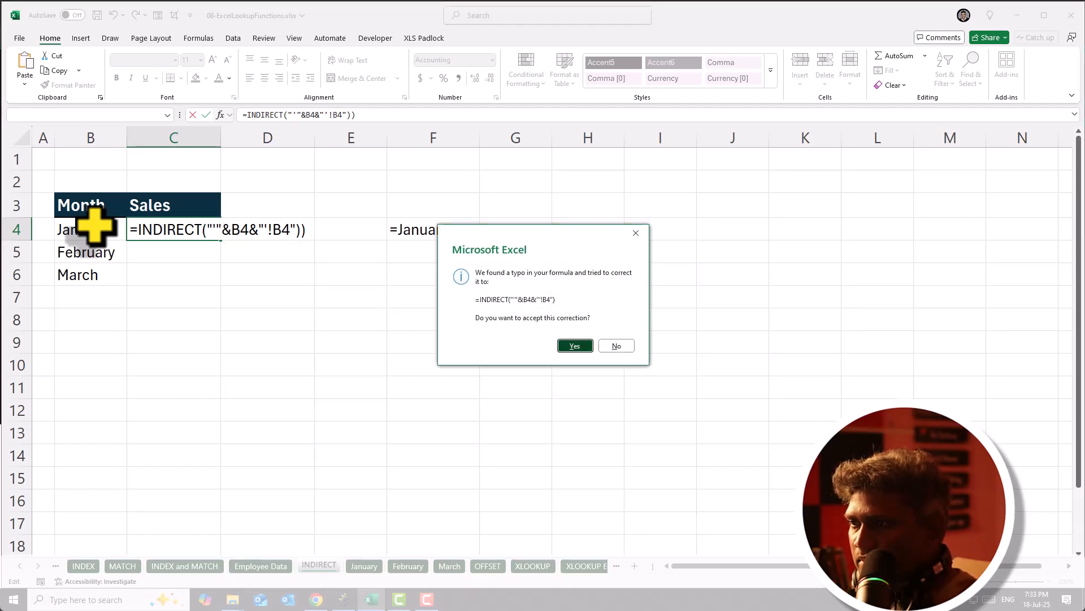
key(Return)
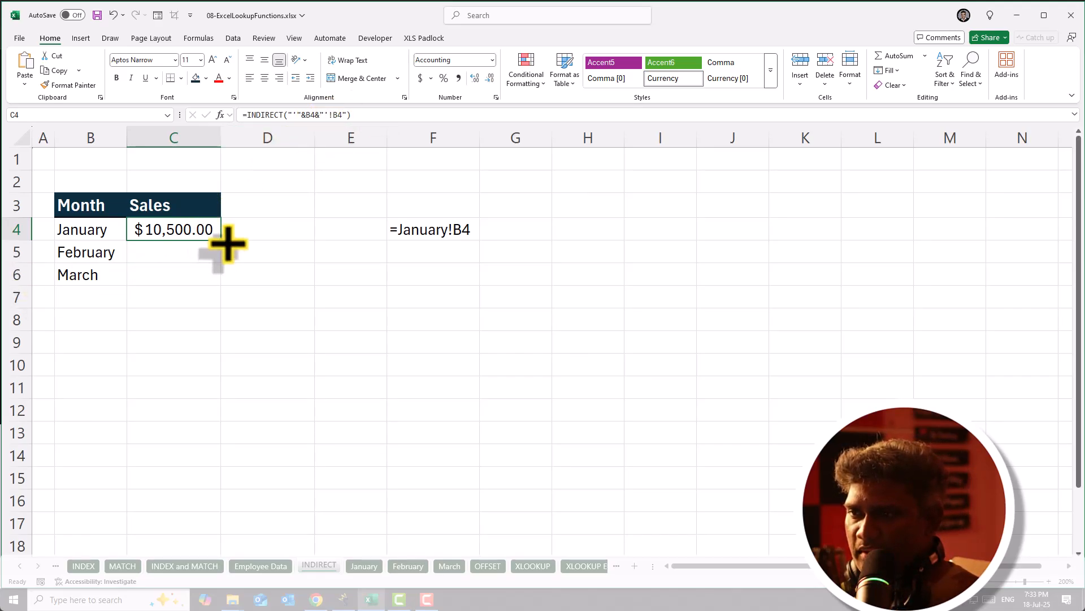
drag(226, 244, 226, 272)
click(262, 249)
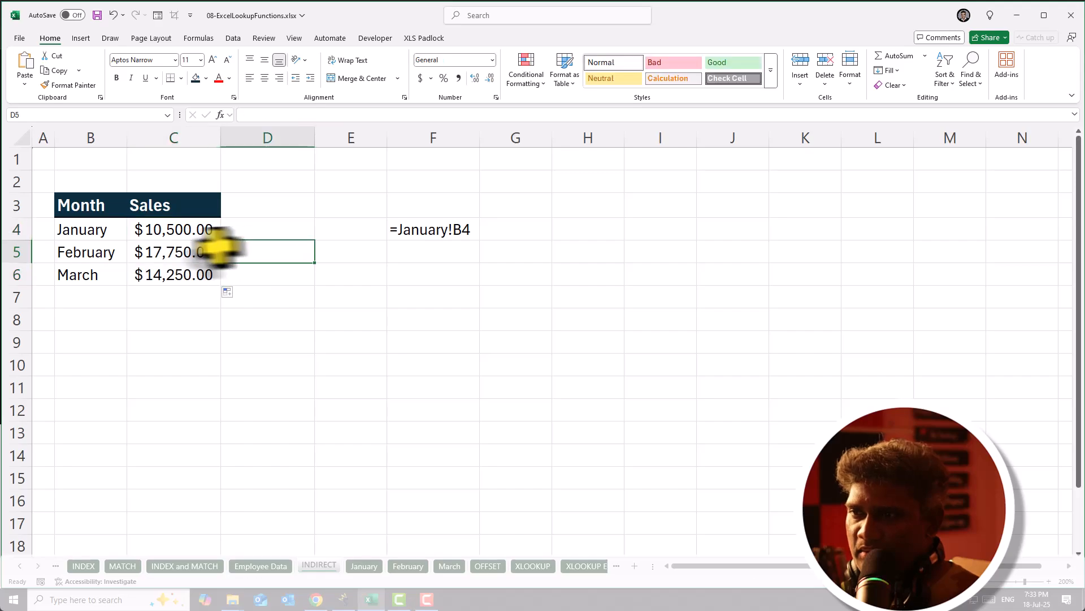
Check the INDIRECT results for February and March in C5 and C6 against the sales on their own sheets.
click(101, 253)
click(168, 250)
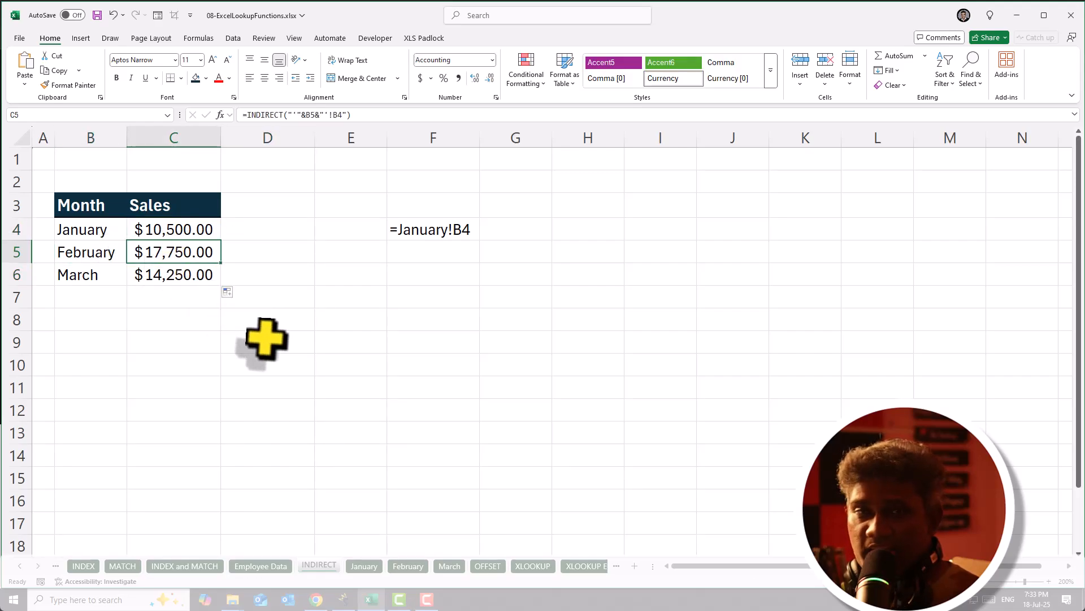
click(405, 566)
click(82, 226)
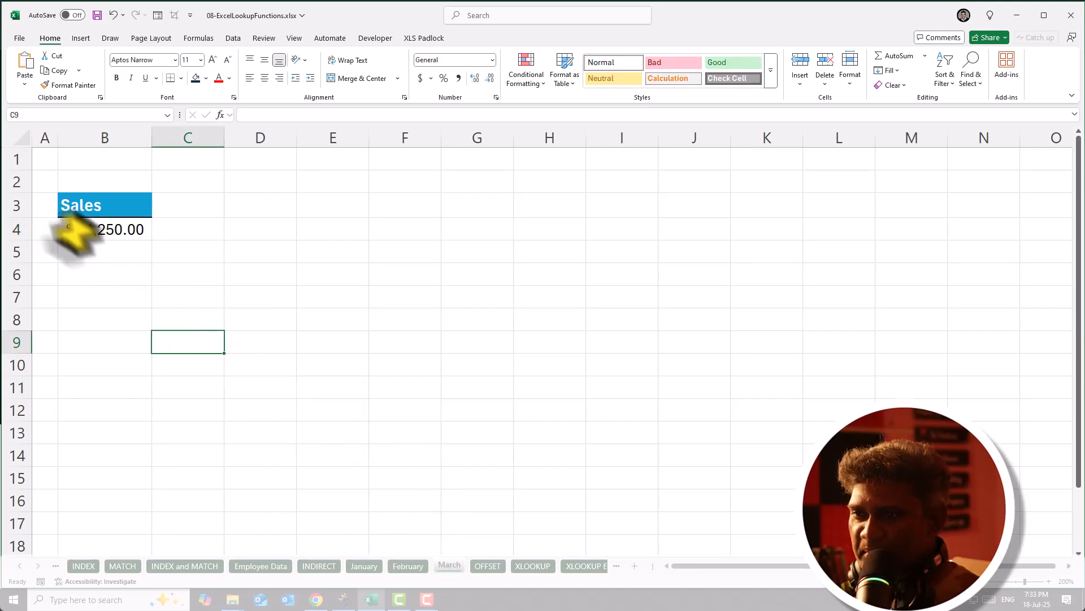
click(319, 565)
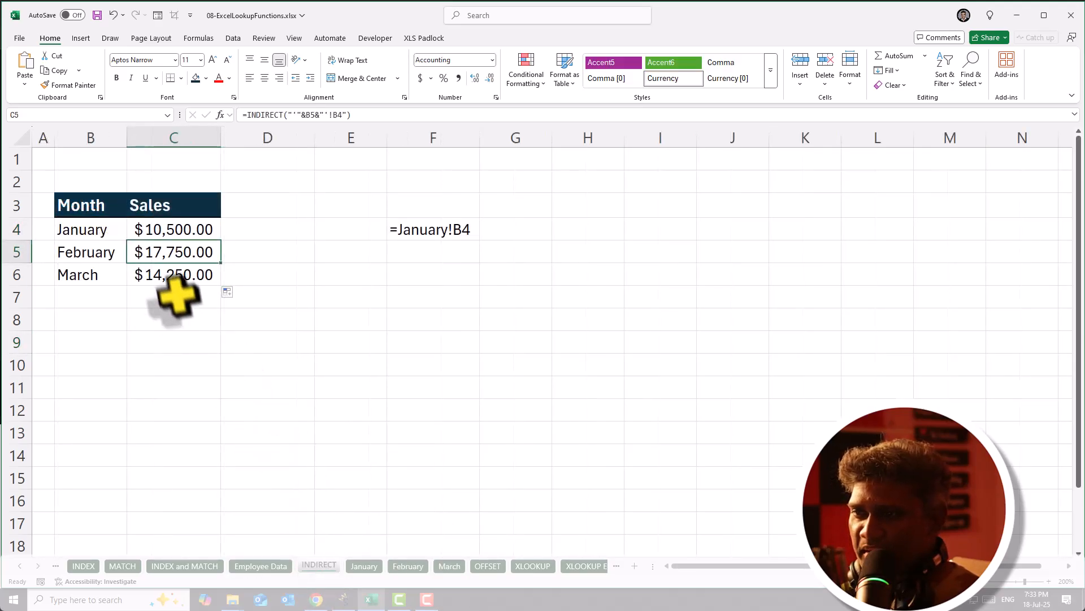
click(169, 274)
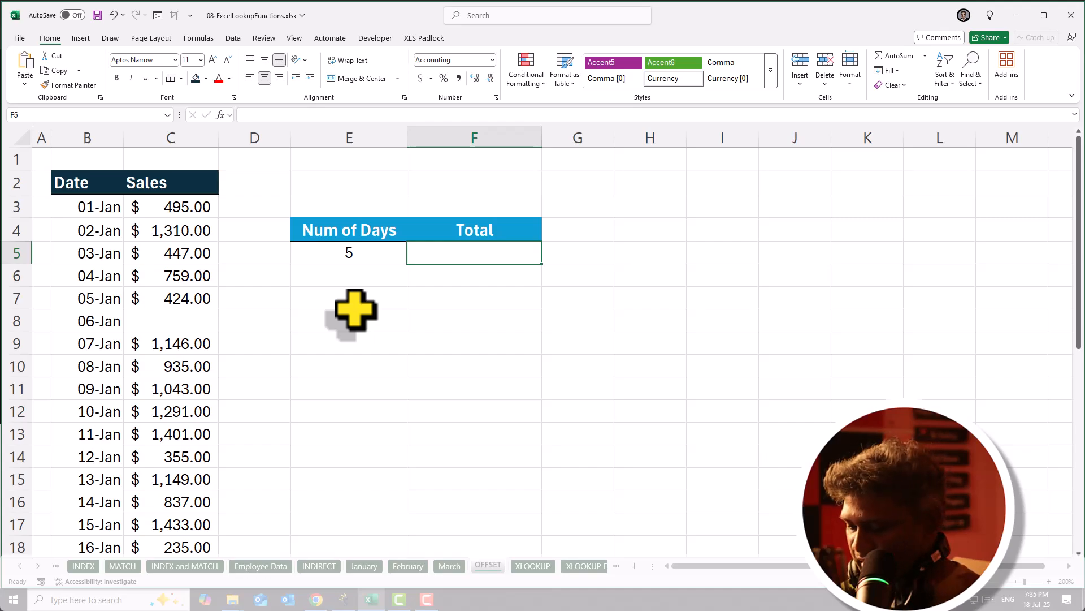
On the OFFSET sheet, total the first five days' sales in F5 with =SUM(C3:C7), with Num of Days as 5.
text(=sum()
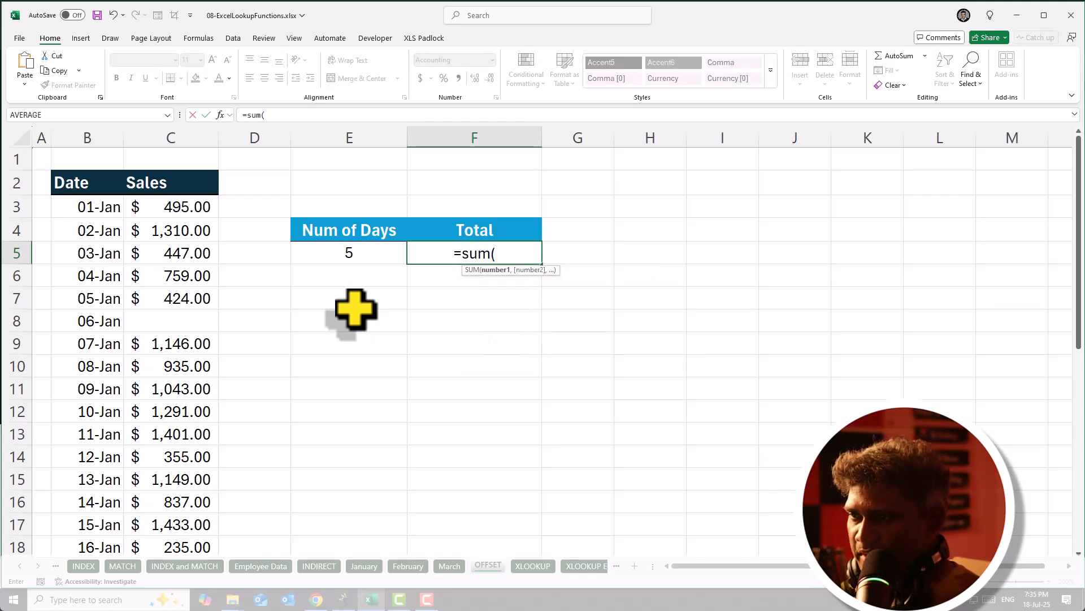
drag(162, 214, 166, 298)
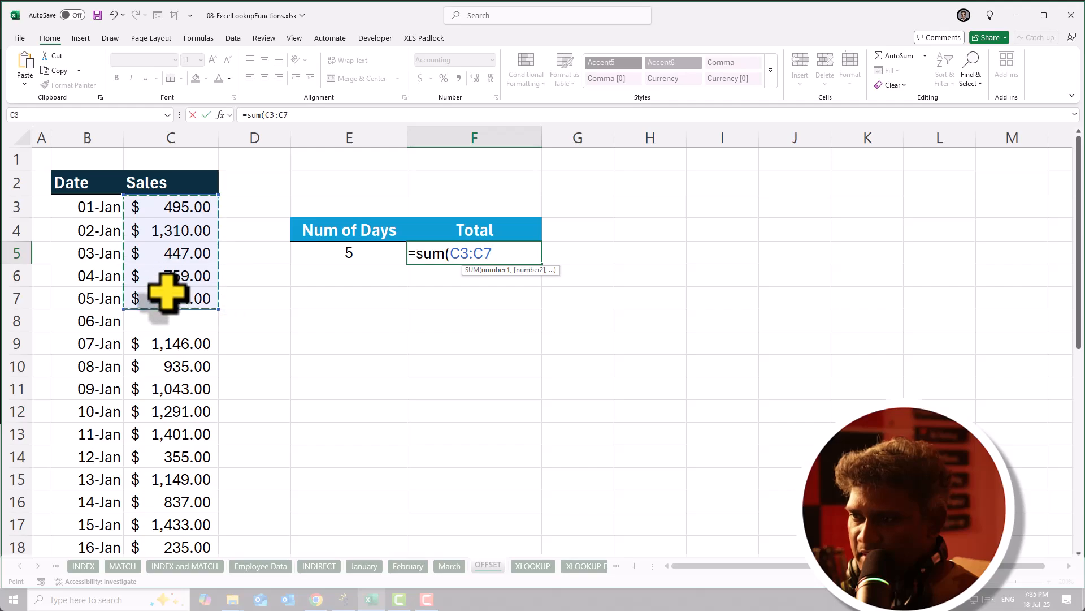
key(Return)
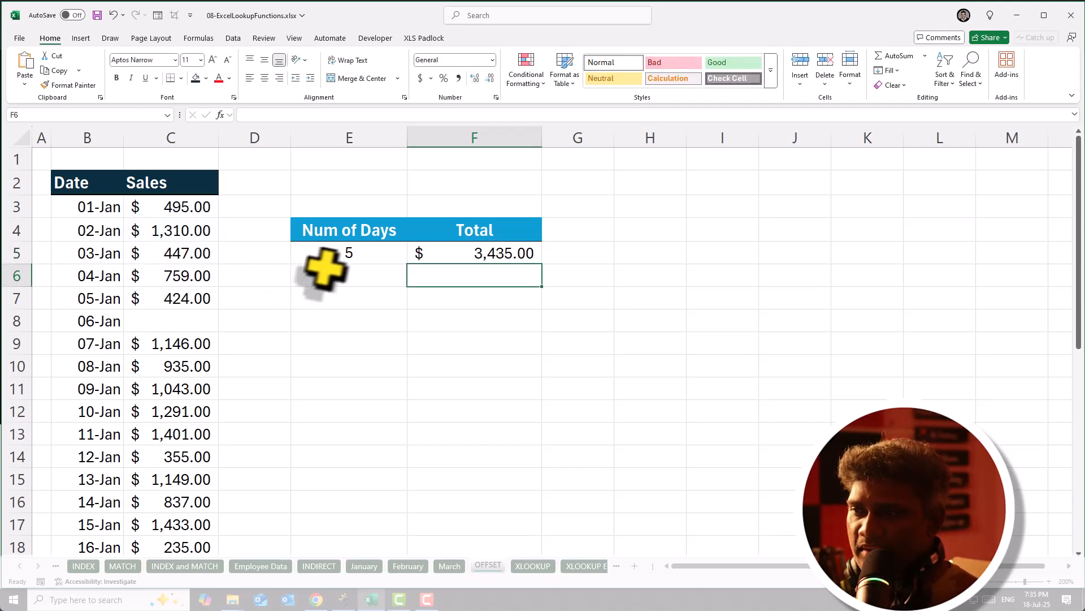
click(356, 252)
text(5)
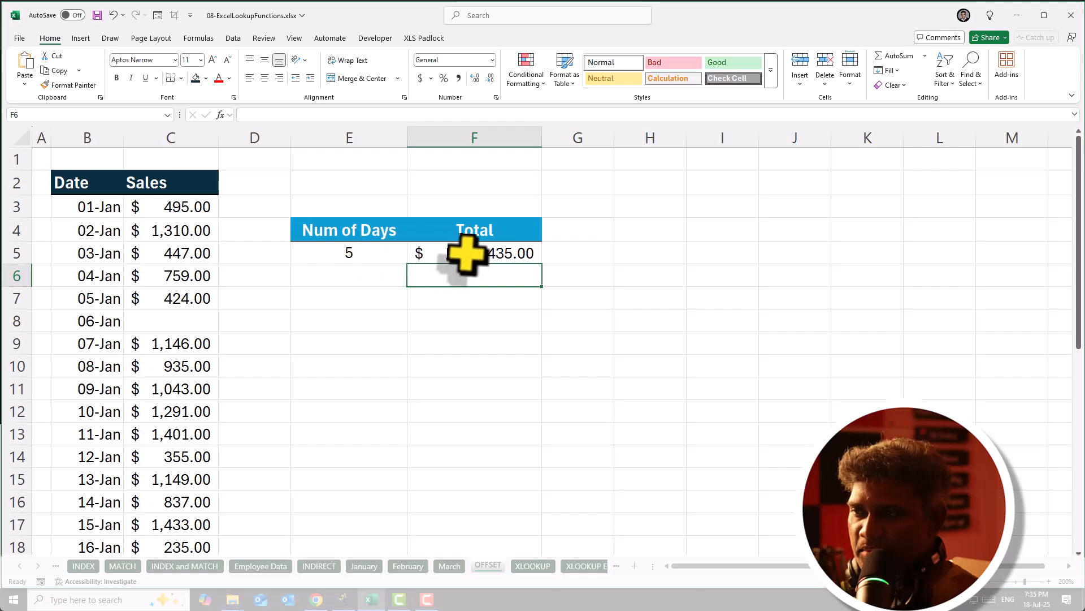
Extend the SUM range in F5 to C3:C10 to cover the first eight days.
double_click(465, 256)
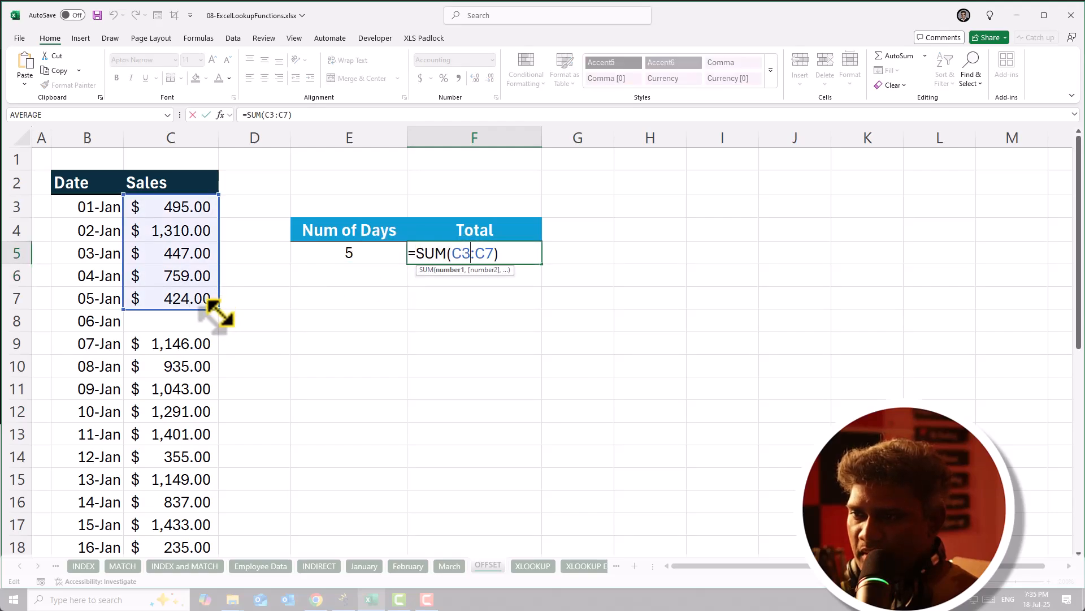
drag(218, 314, 214, 372)
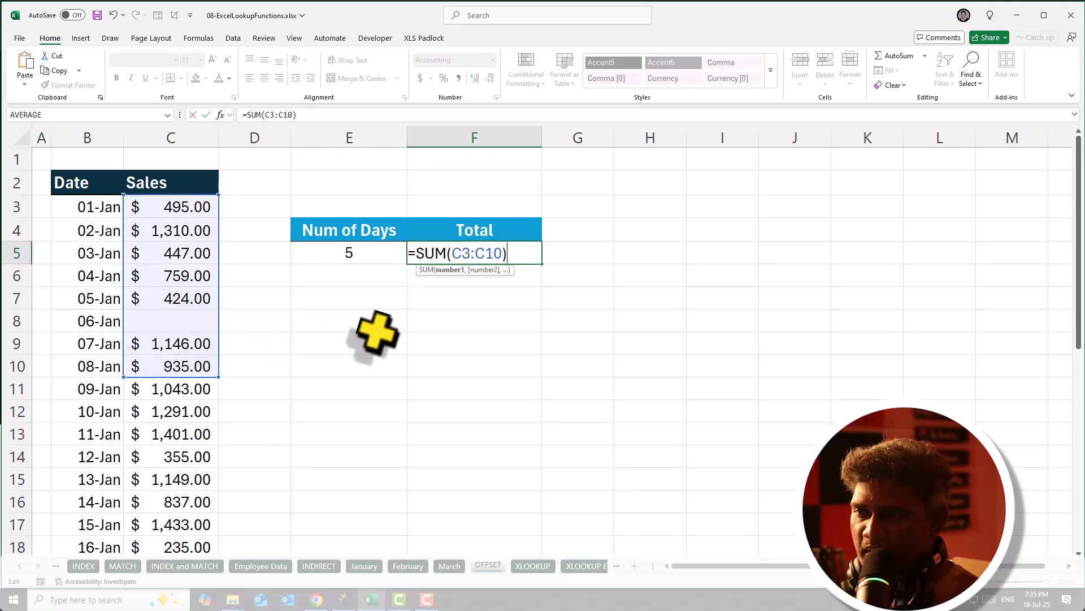
key(Return)
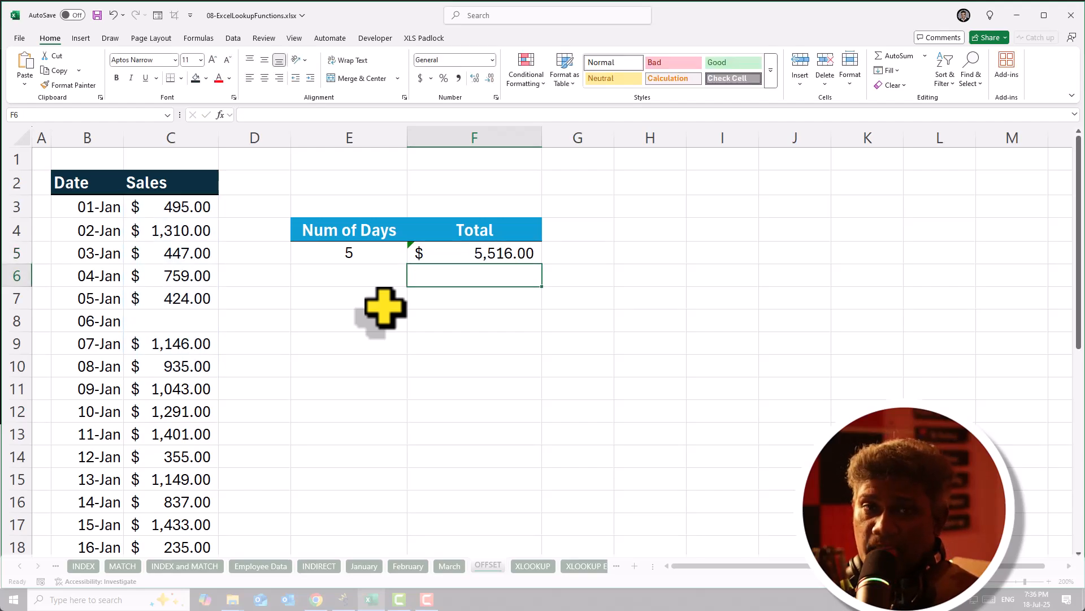
Replace the formula in F5 with an OFFSET nested inside SUM and bring up the OFFSET function arguments, clear of the table.
click(447, 256)
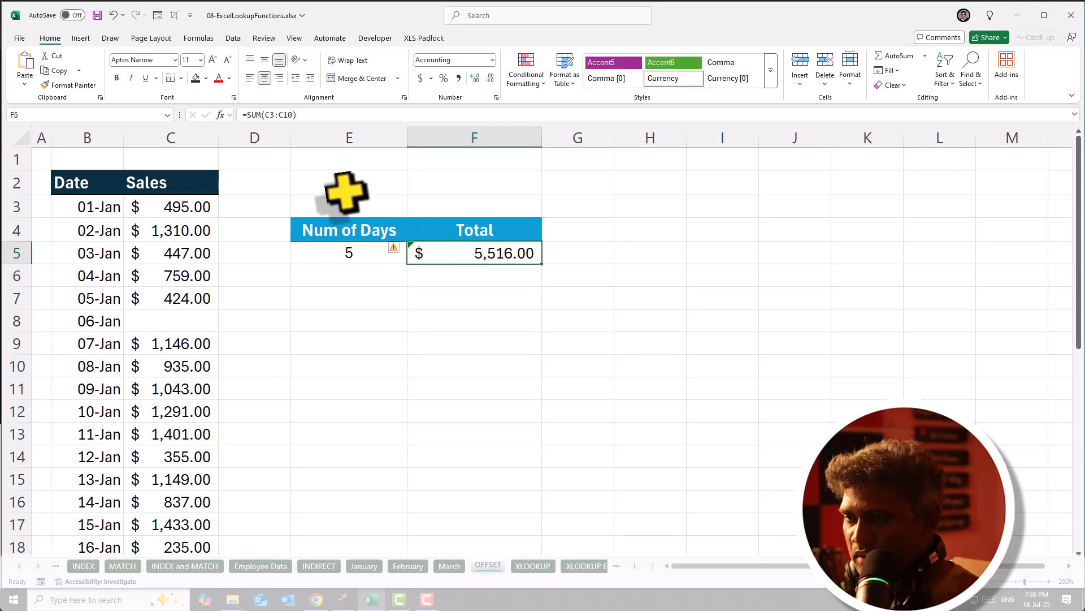
text(=sum)
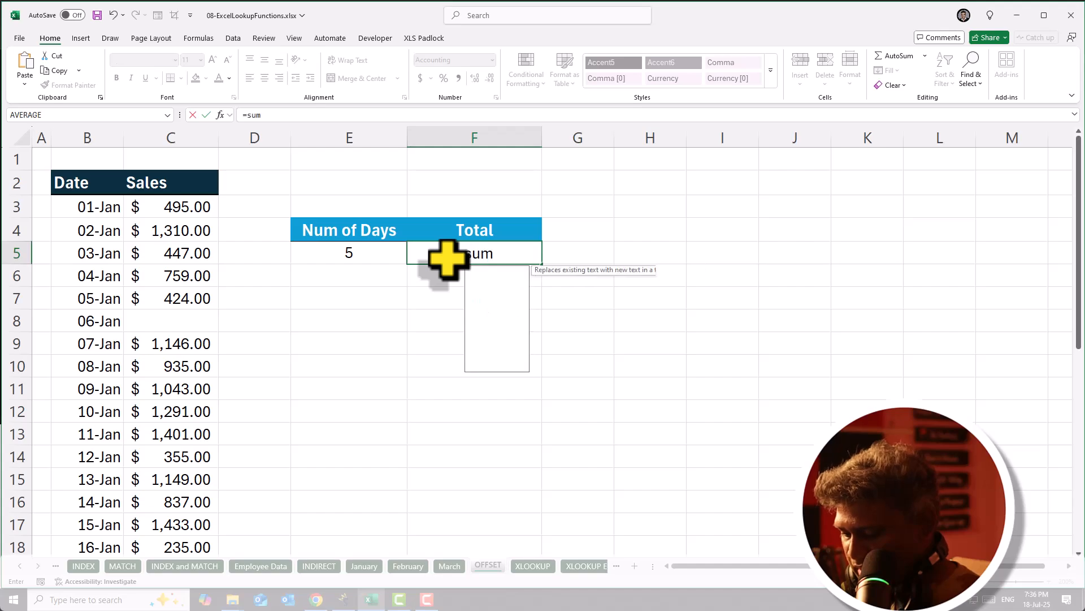
text((of)
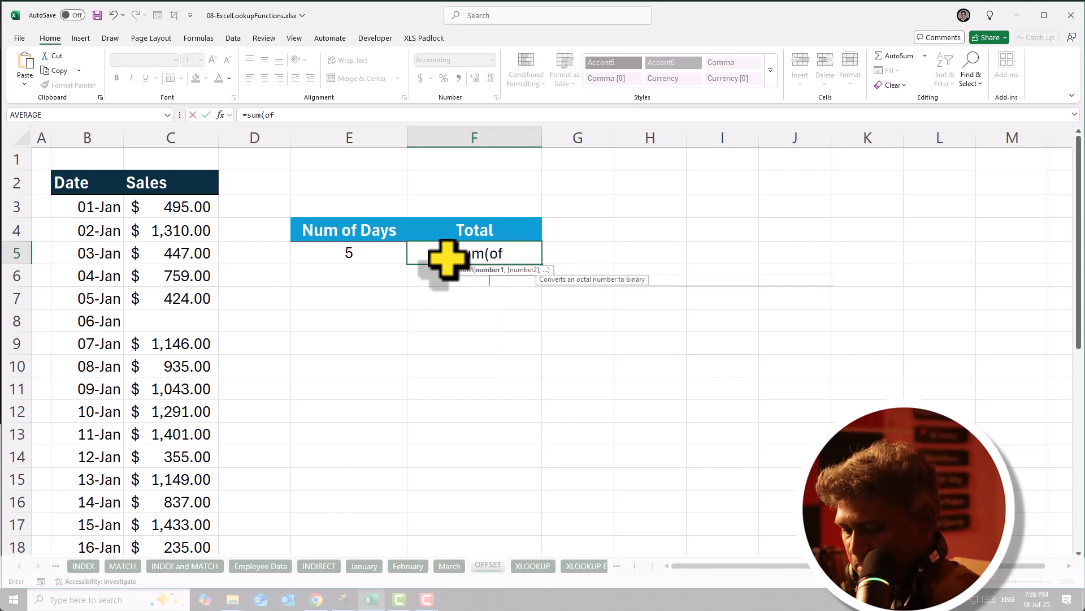
key(Tab)
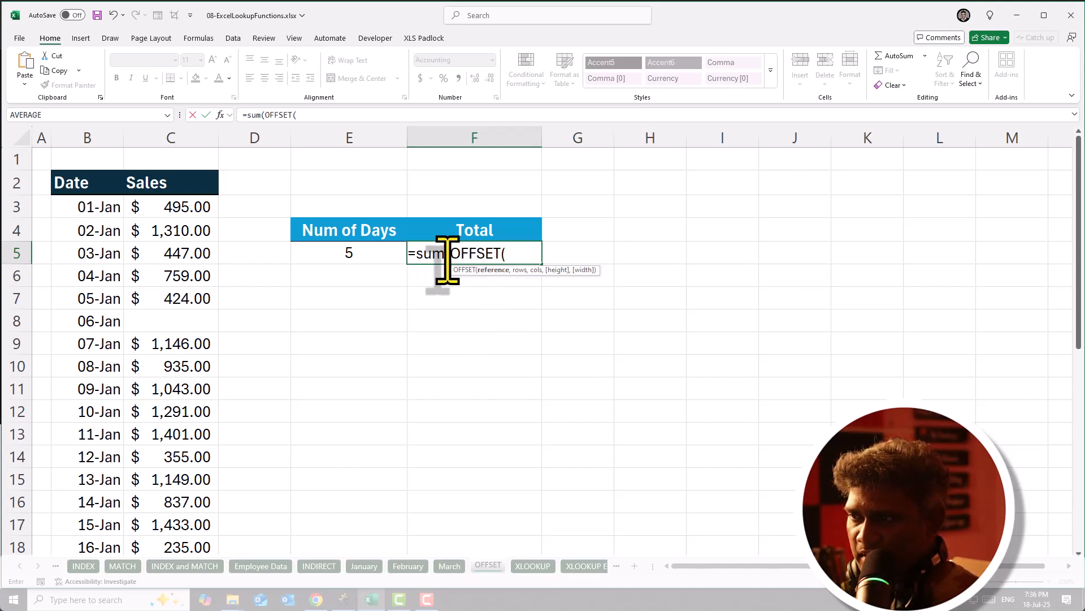
click(221, 115)
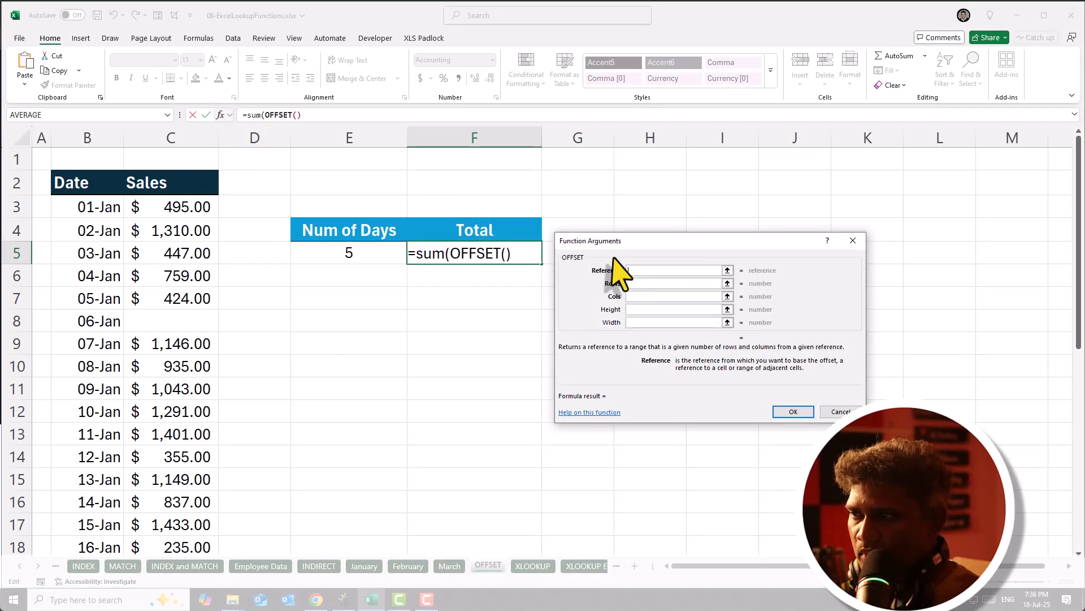
drag(631, 241, 475, 296)
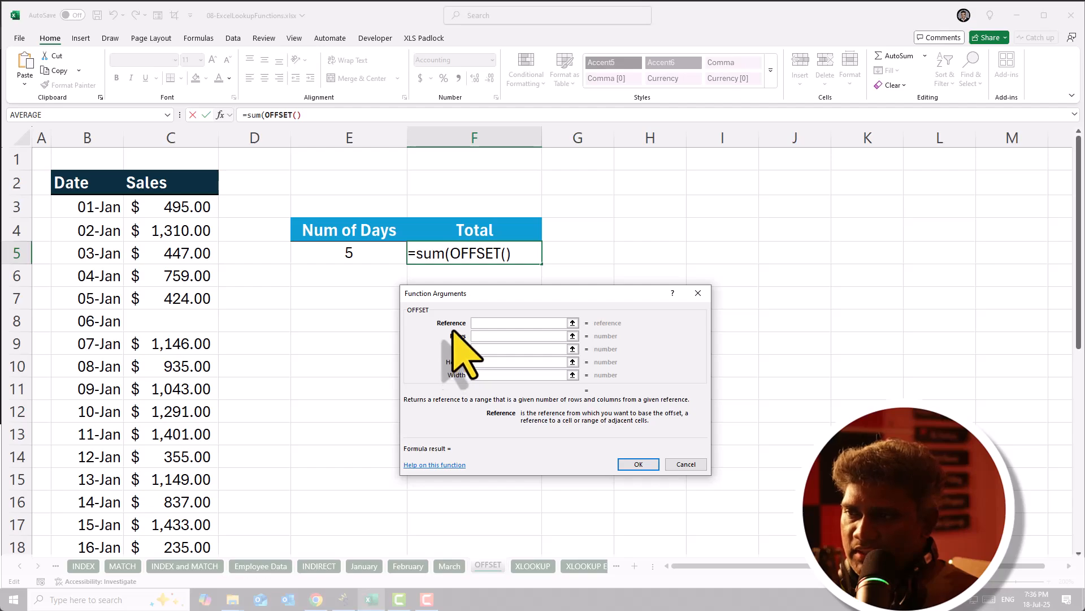
Complete F5 as =SUM(OFFSET(C2,1,0,E5)) with Reference C2, Rows 1, Cols 0 and Height E5, accepting the suggested typo correction.
click(184, 187)
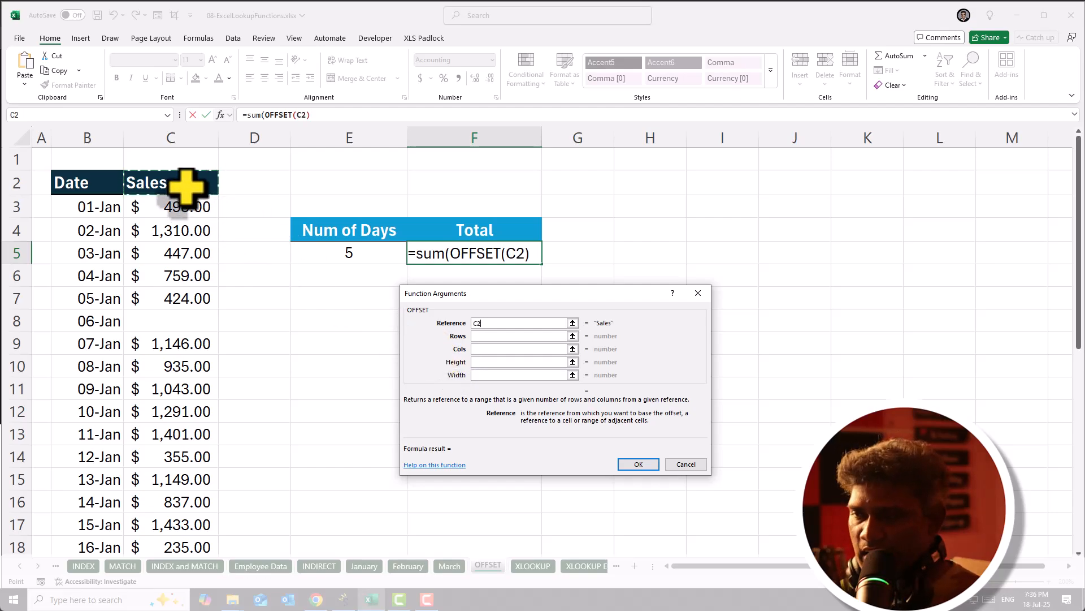
click(485, 336)
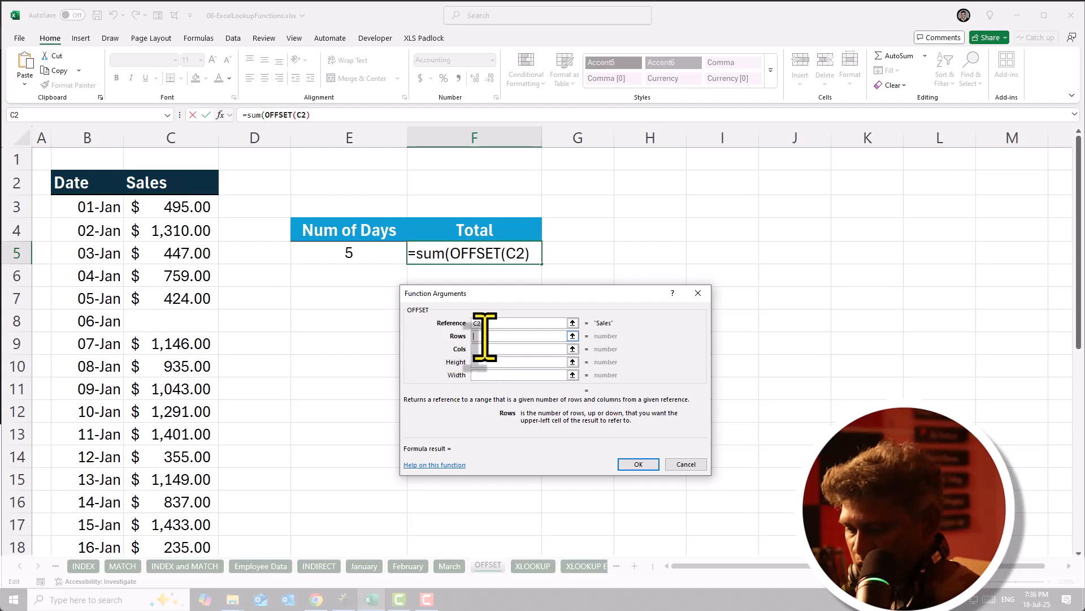
text(1)
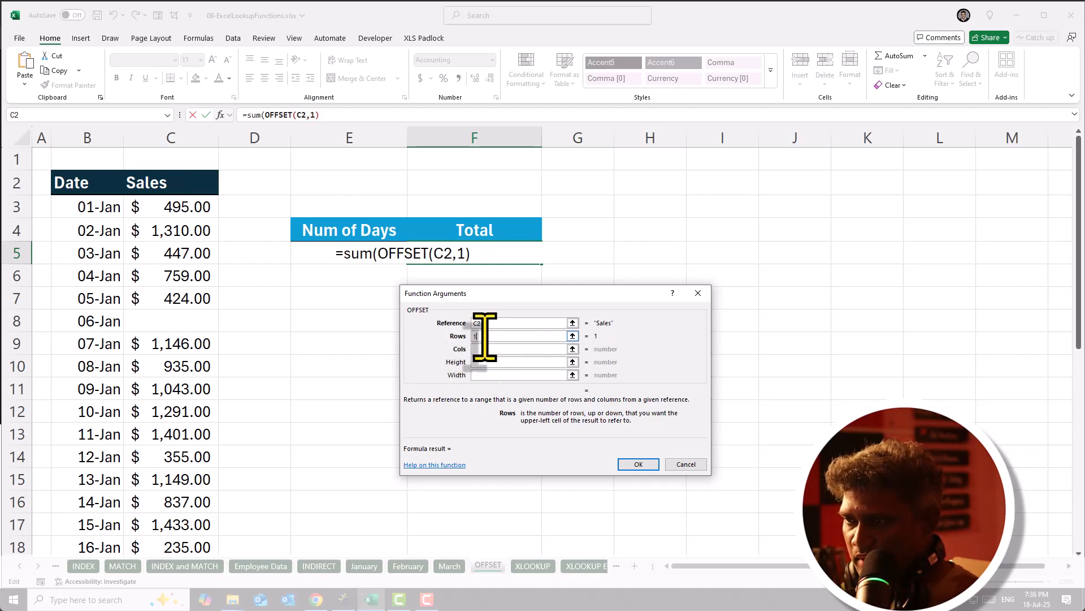
click(485, 348)
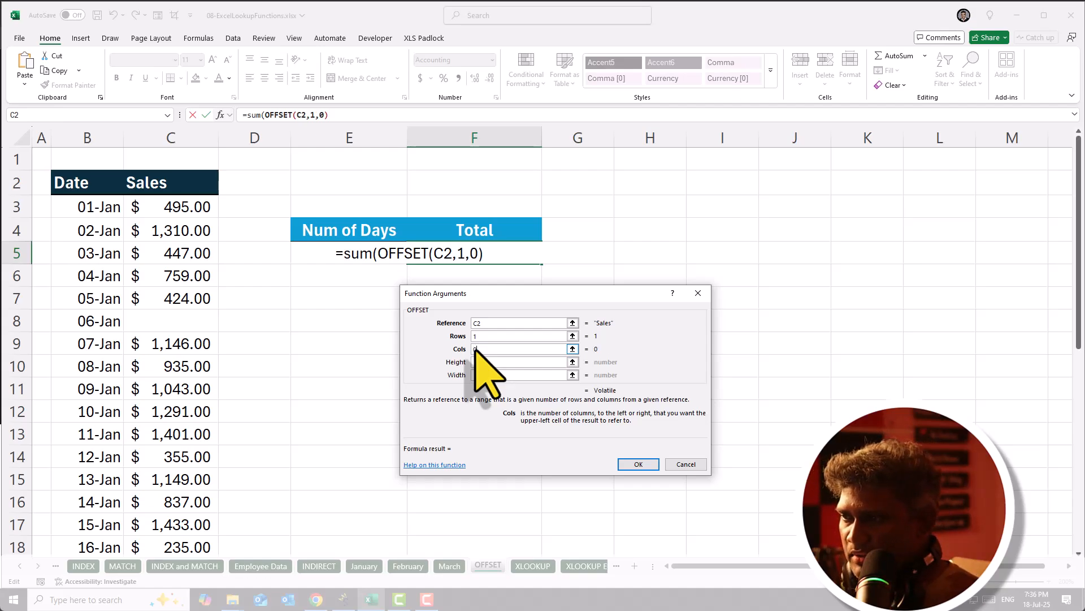
click(493, 362)
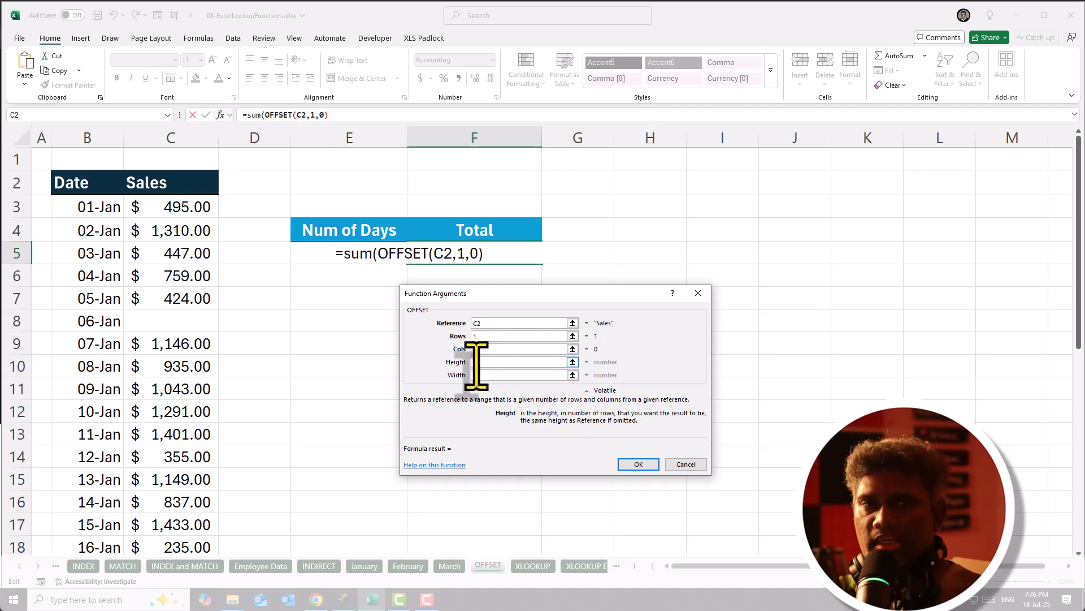
click(313, 254)
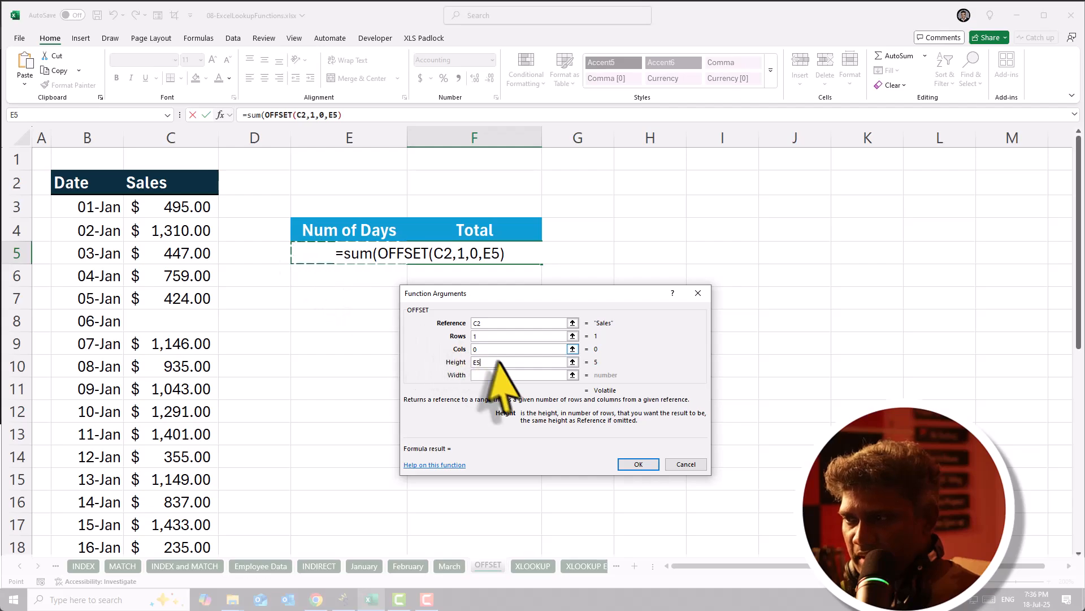
click(637, 464)
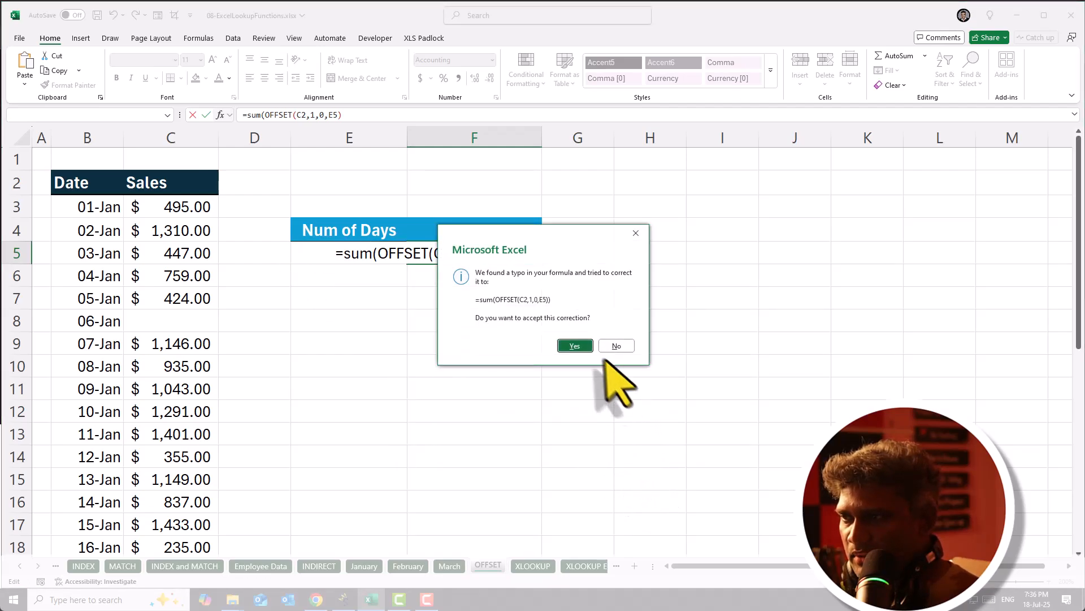
click(574, 345)
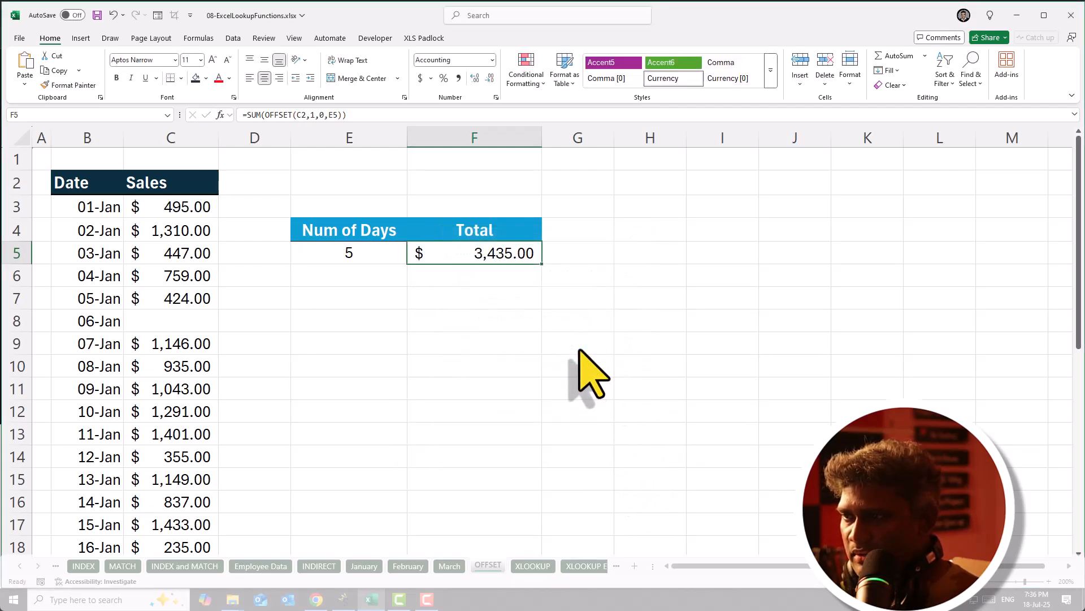
Review the OFFSET formula in F5 and compare its total with the first five days' sales in C3:C7.
double_click(452, 254)
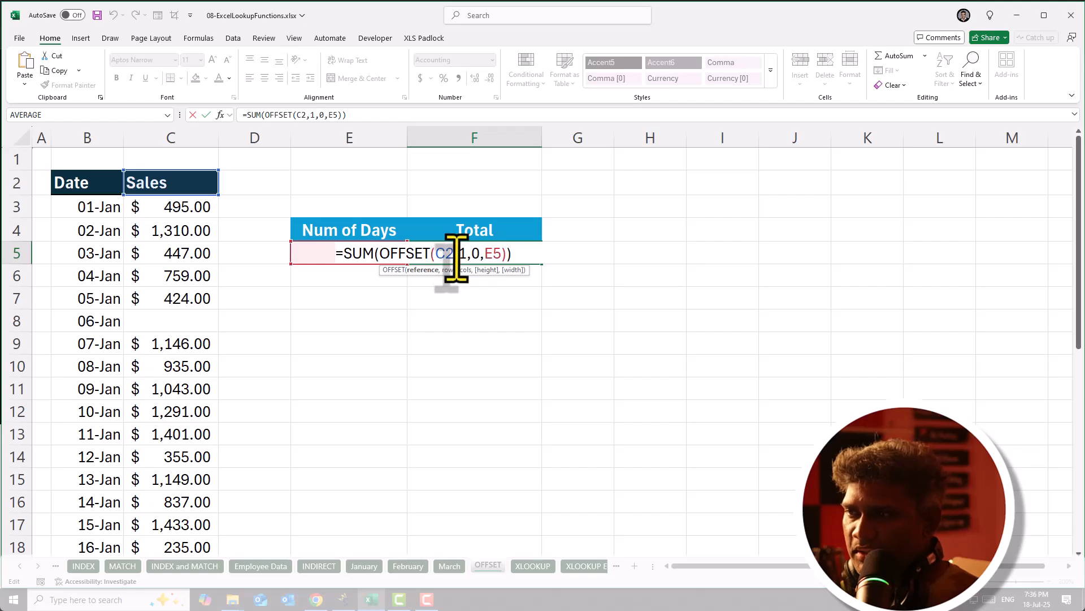
key(Escape)
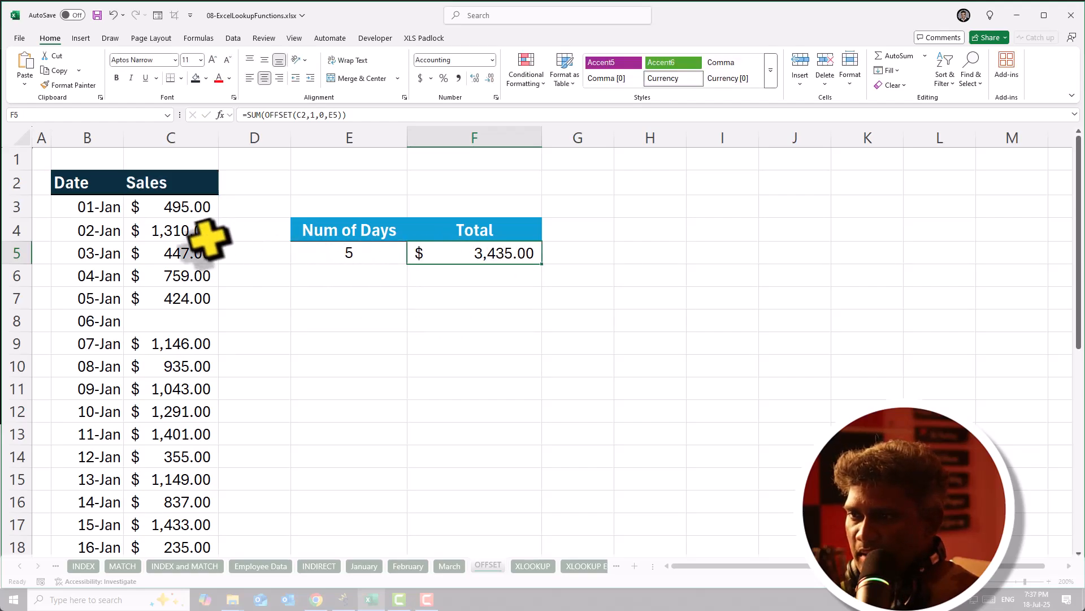
drag(189, 207, 186, 300)
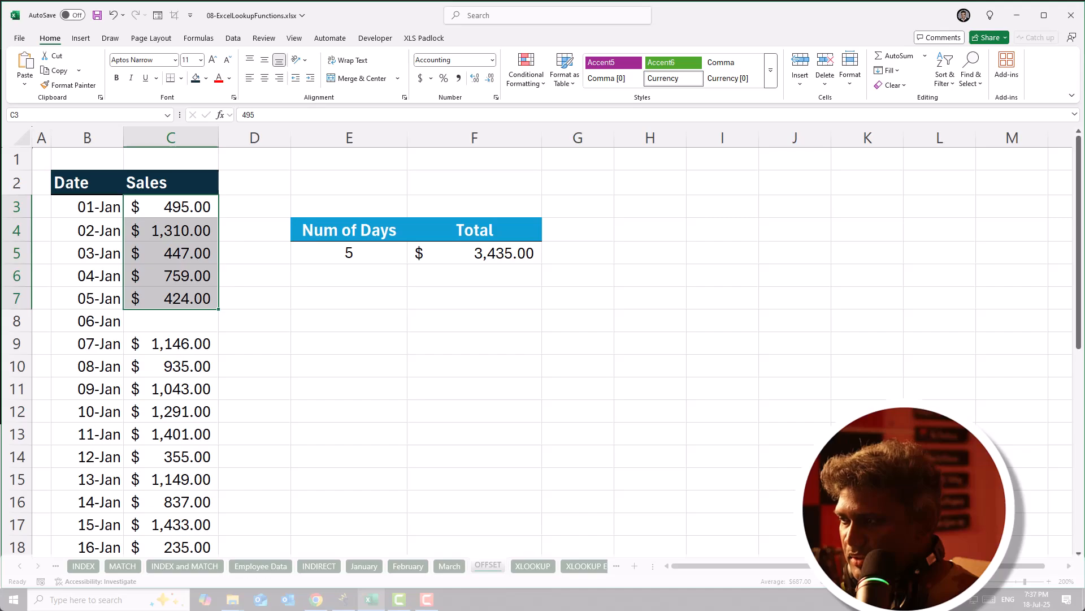
Test the total by setting Num of Days in E5 to 12, checking it against C3:C14, and resetting it to 6.
click(339, 249)
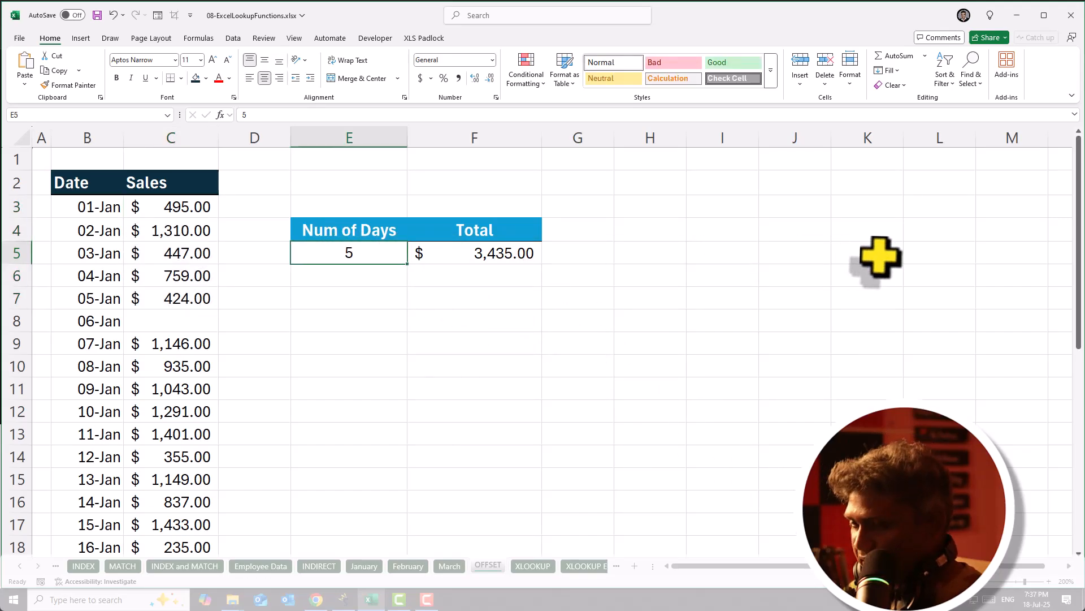
text(12)
key(Return)
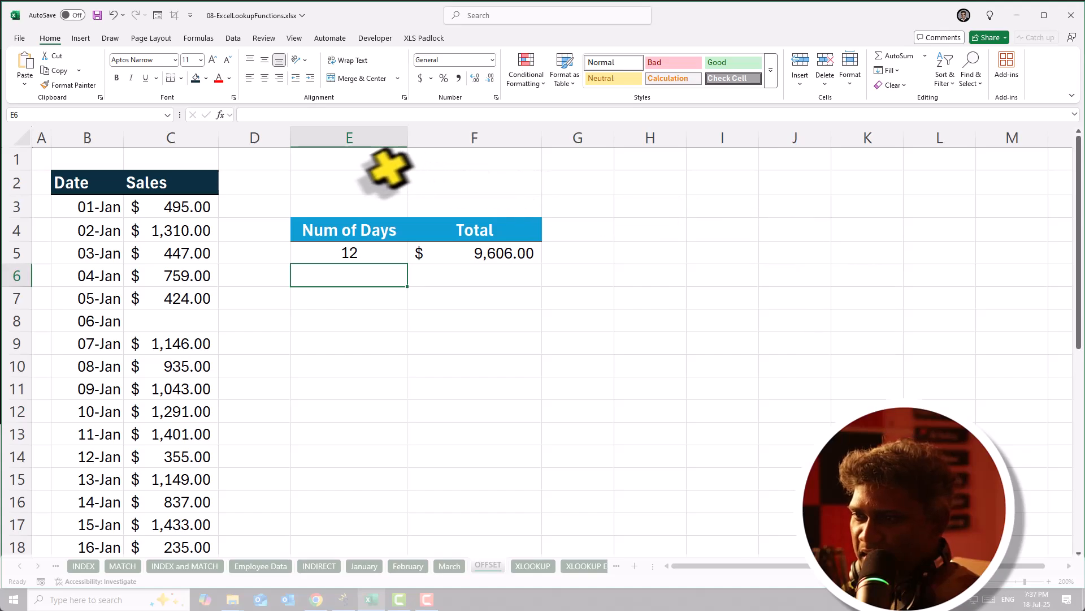
drag(193, 208, 186, 459)
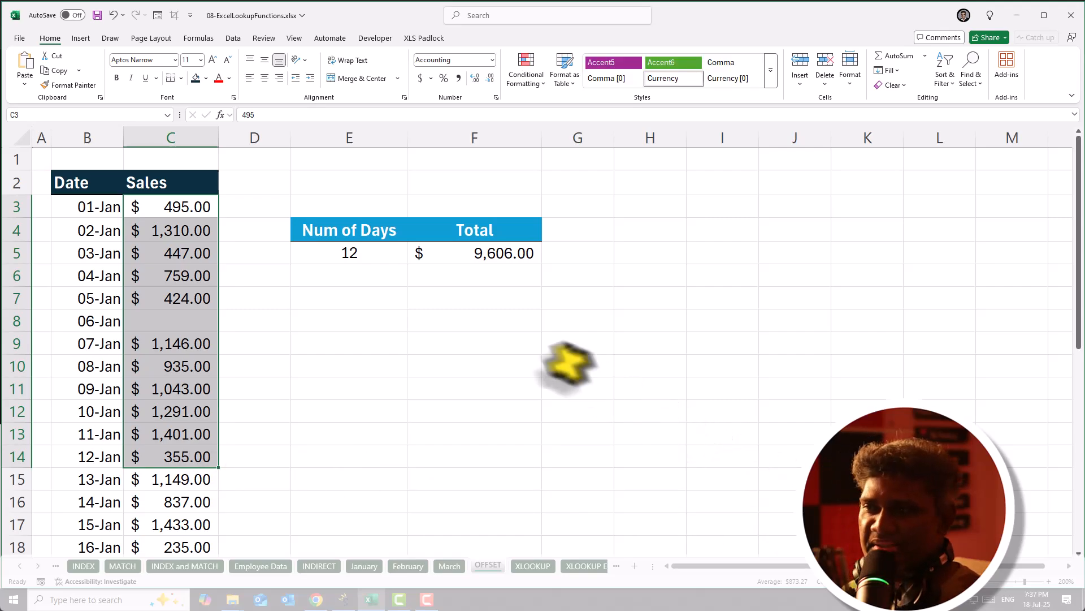
click(348, 263)
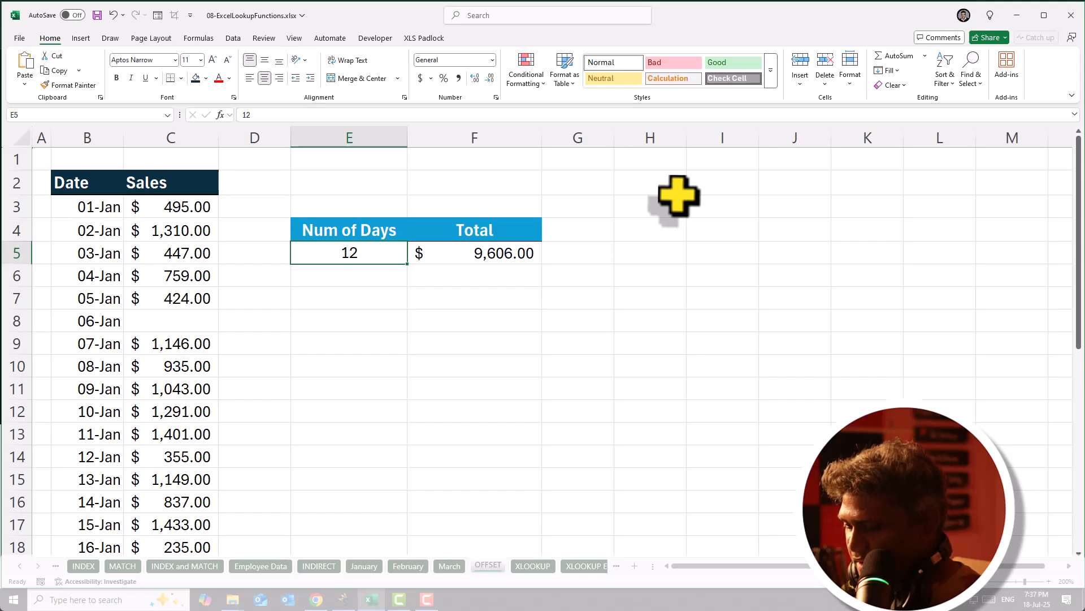
text(6)
key(Return)
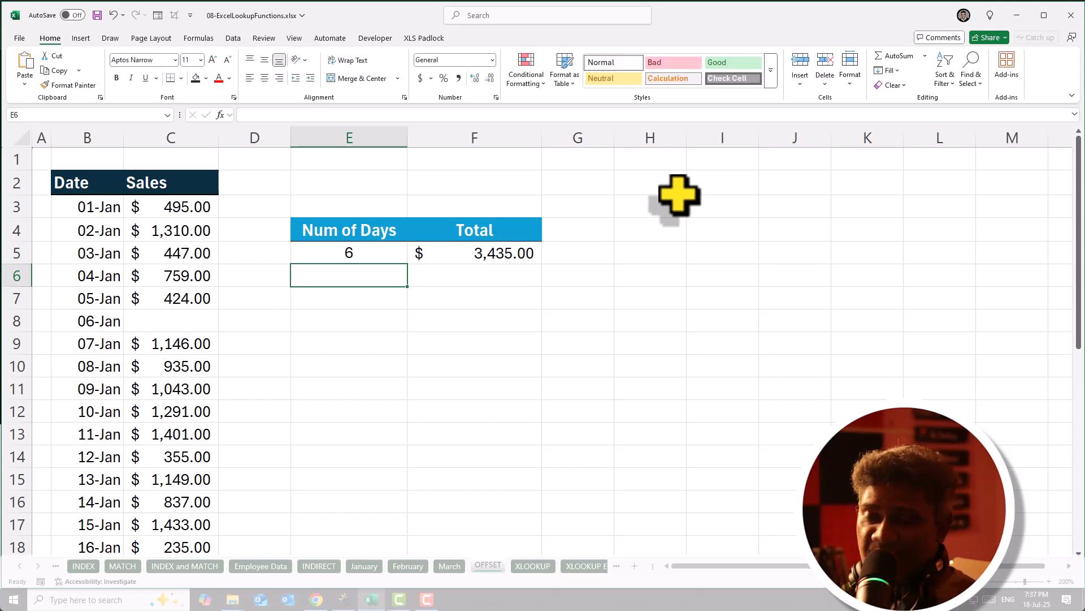
Examine the Emp ID list on the XLOOKUP sheet and the Employee ID and Name columns on the XLOOKUP Emp Data sheet.
click(533, 566)
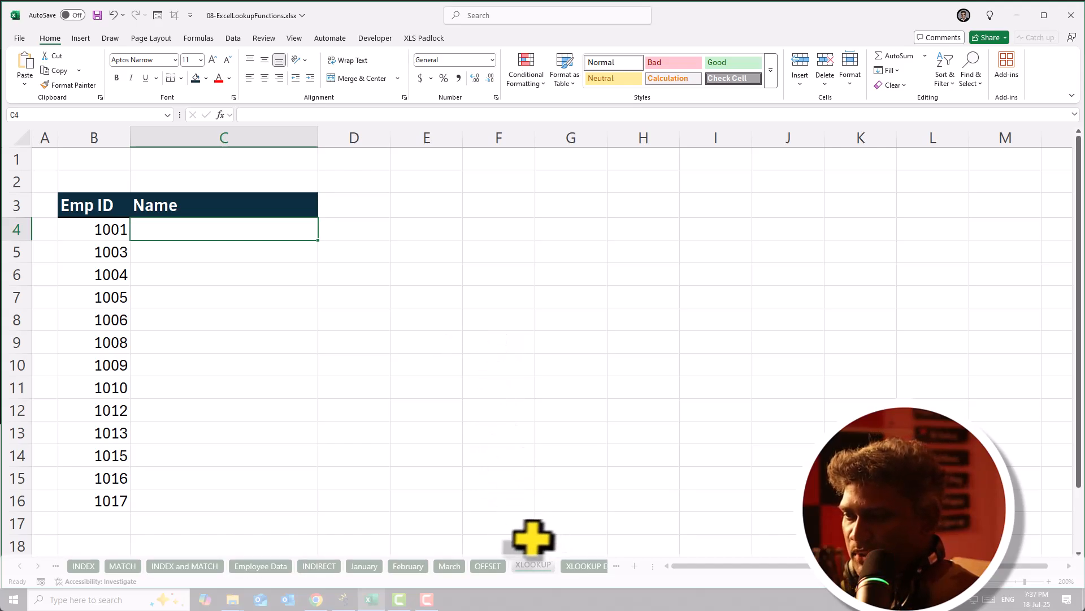
click(104, 231)
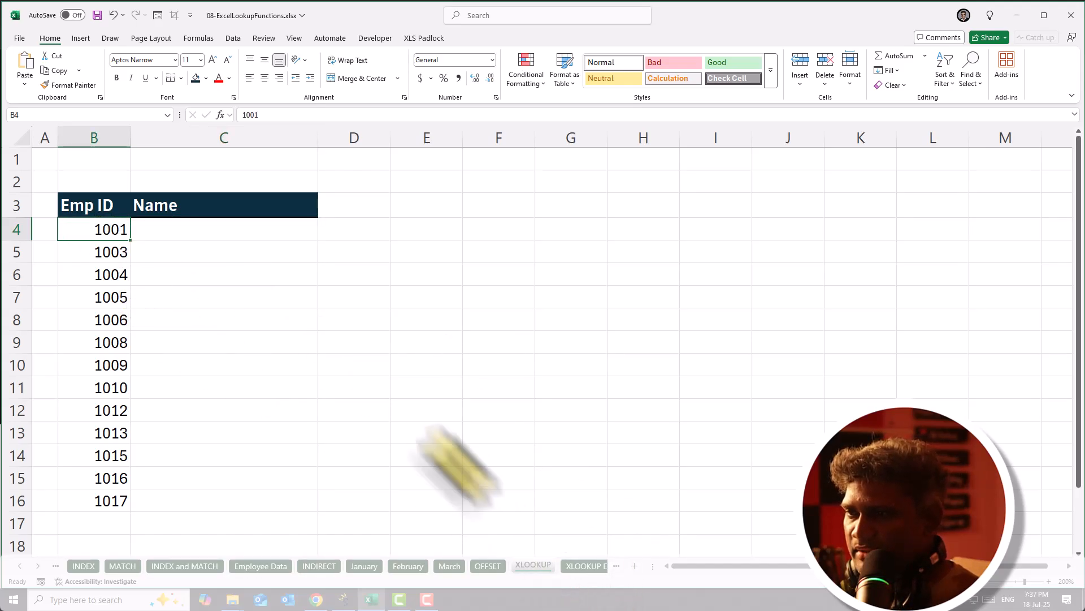
click(181, 228)
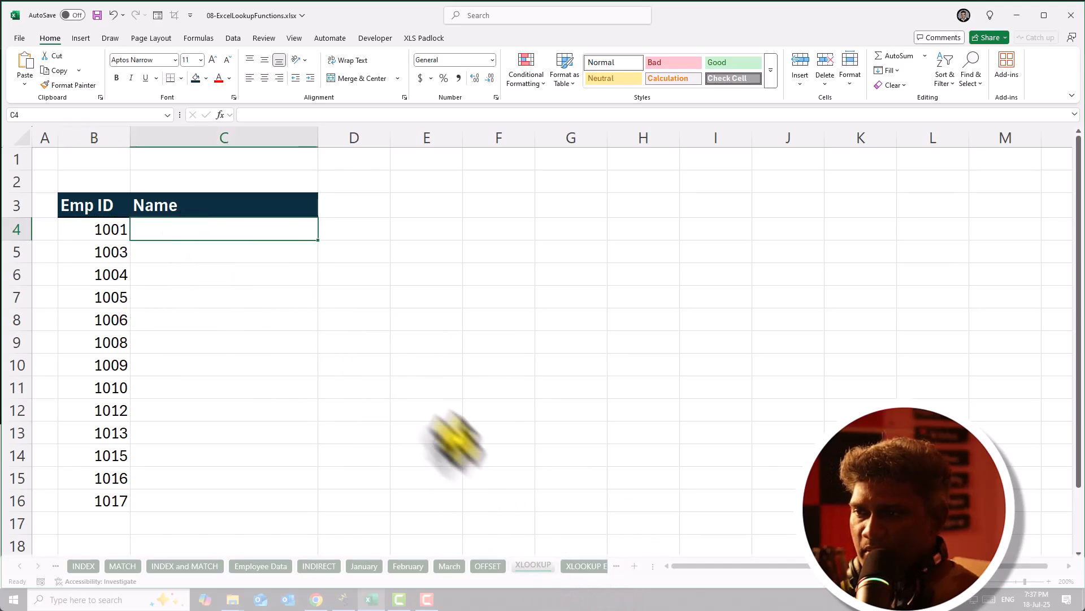
click(587, 566)
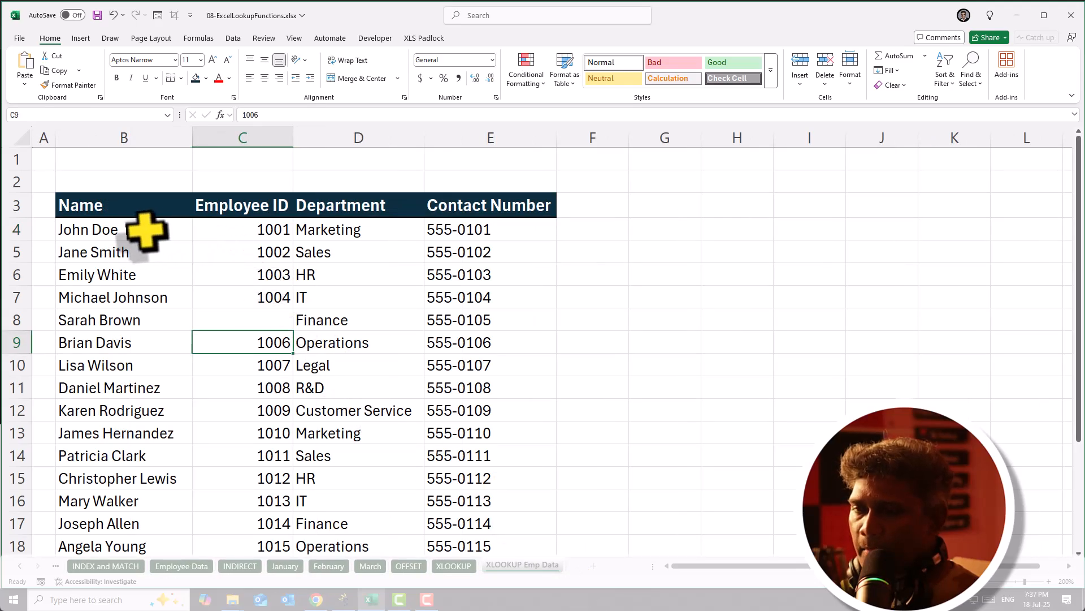
drag(225, 221, 226, 339)
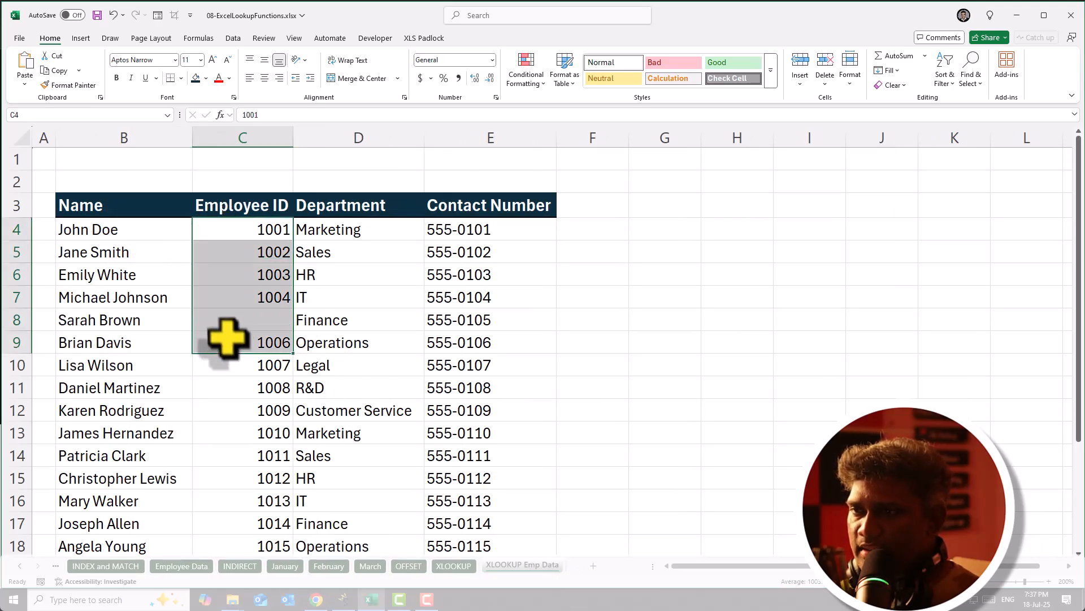
click(109, 226)
drag(109, 226, 101, 339)
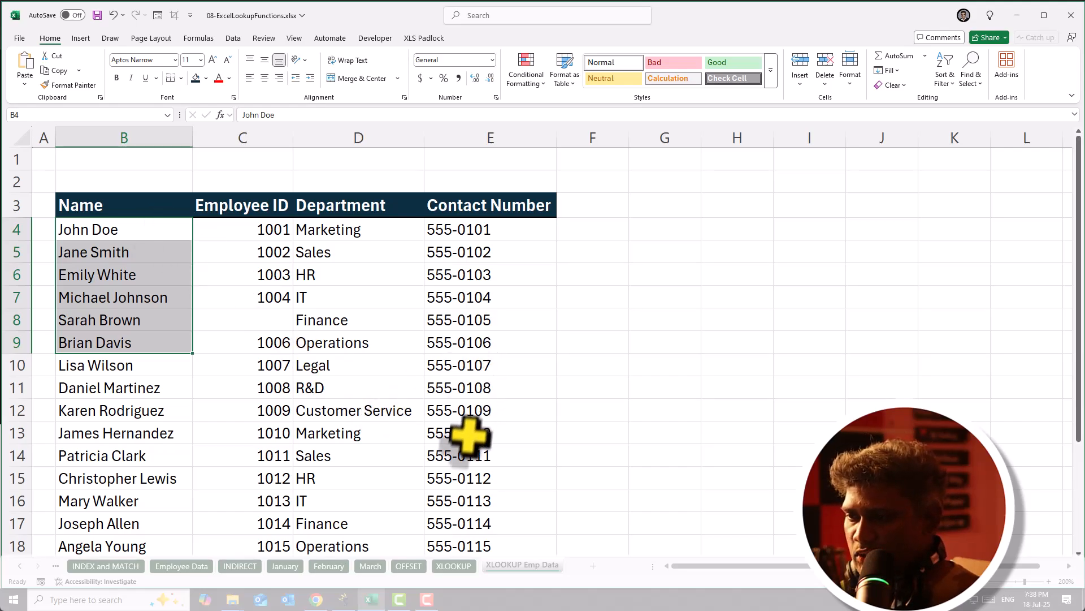
Start an XLOOKUP formula in C4 of the XLOOKUP sheet and set its Lookup_value to B4 in Function Arguments.
click(452, 565)
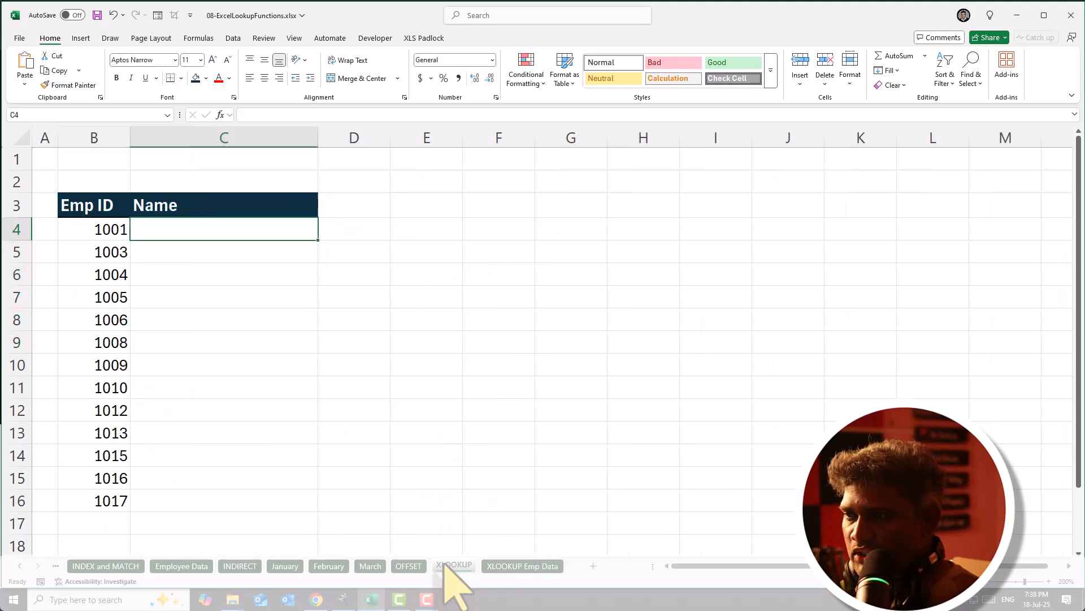
text(=)
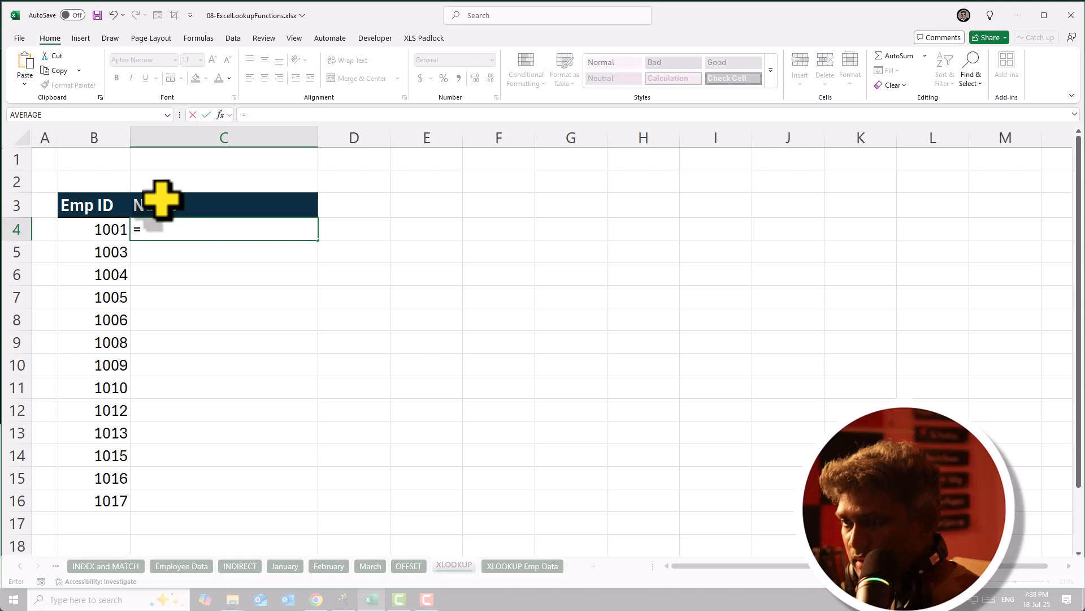
text(xl)
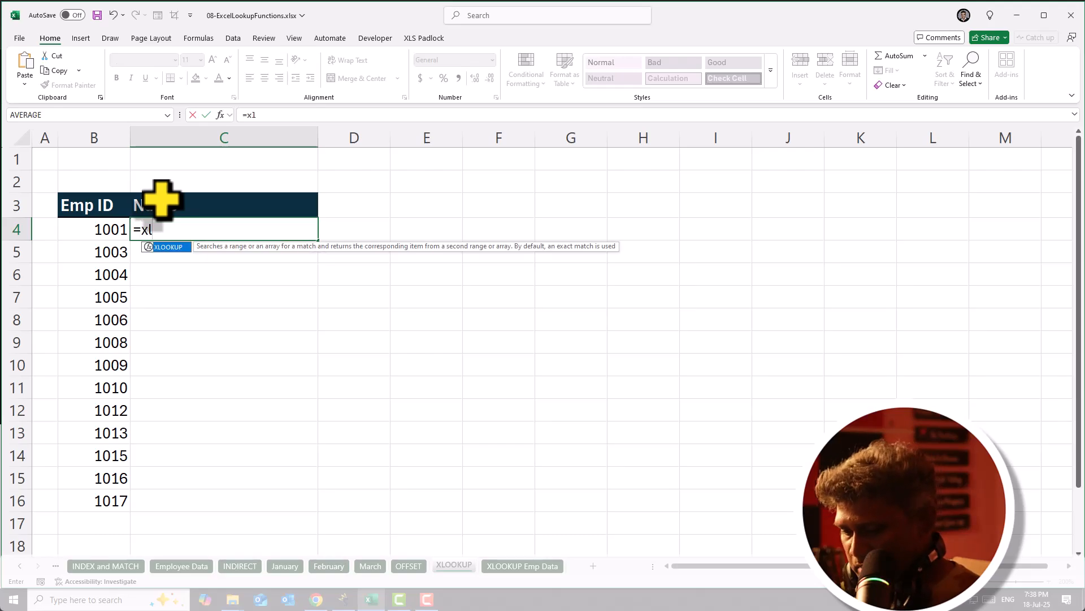
key(Tab)
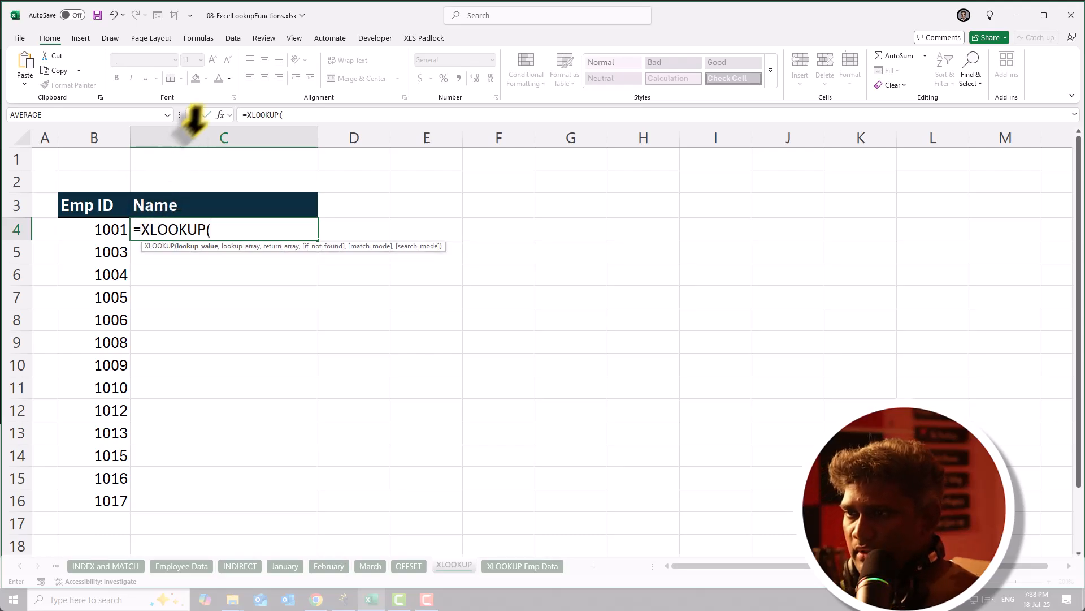
click(220, 115)
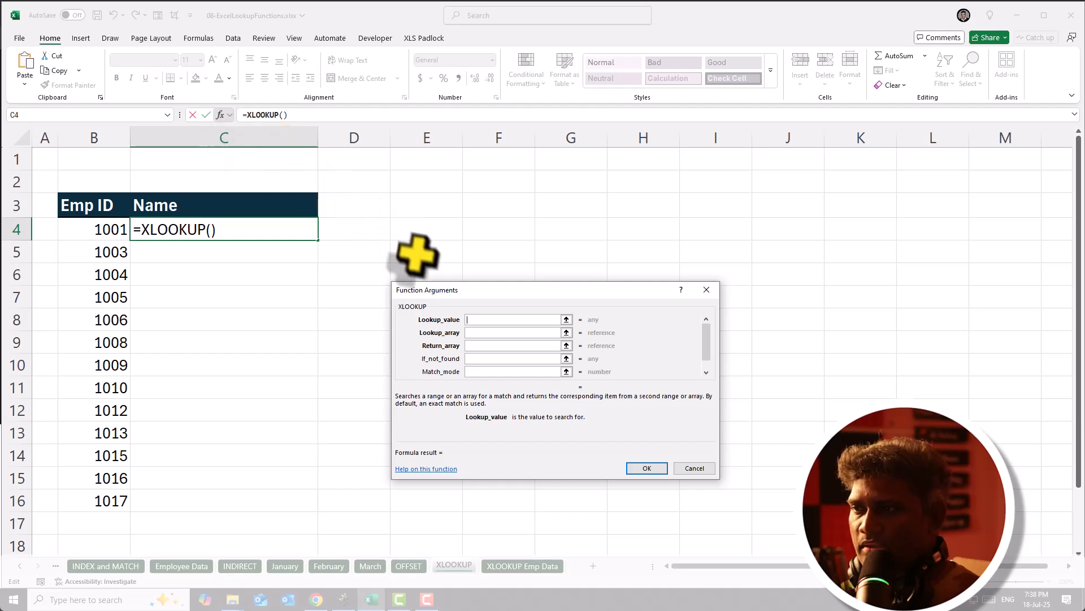
drag(441, 292, 379, 224)
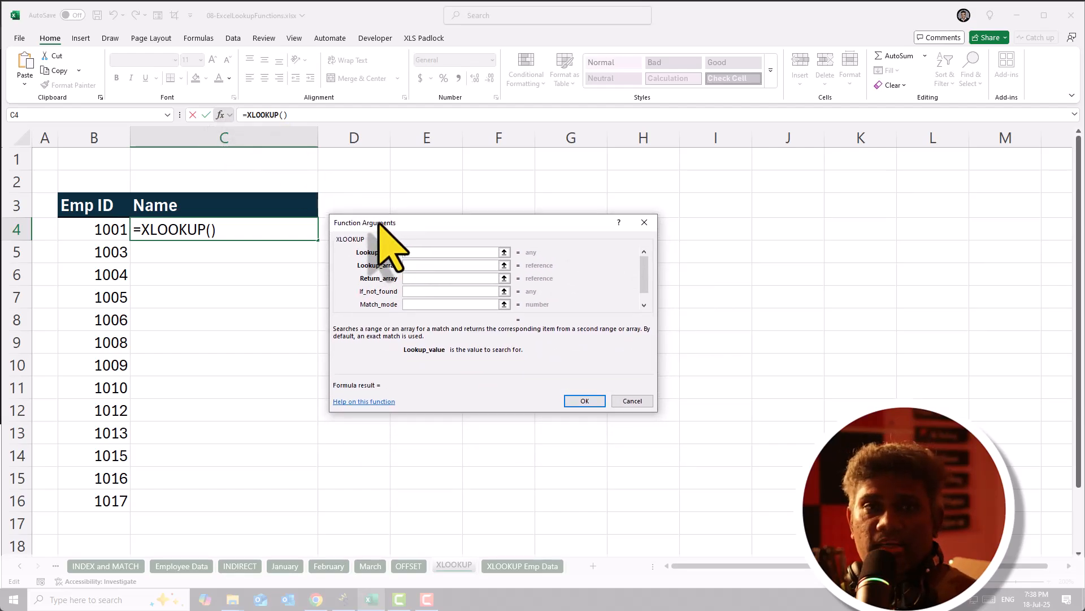
click(85, 229)
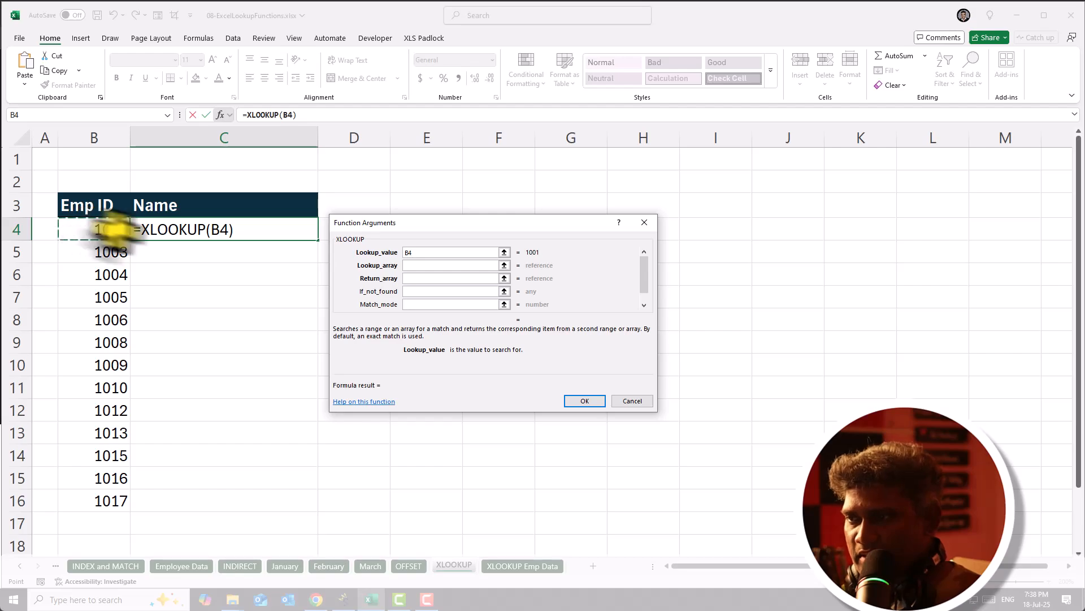
Set Lookup_array to the Employee ID range $C$4:$C$23 on the XLOOKUP Emp Data sheet, as an absolute reference.
click(412, 265)
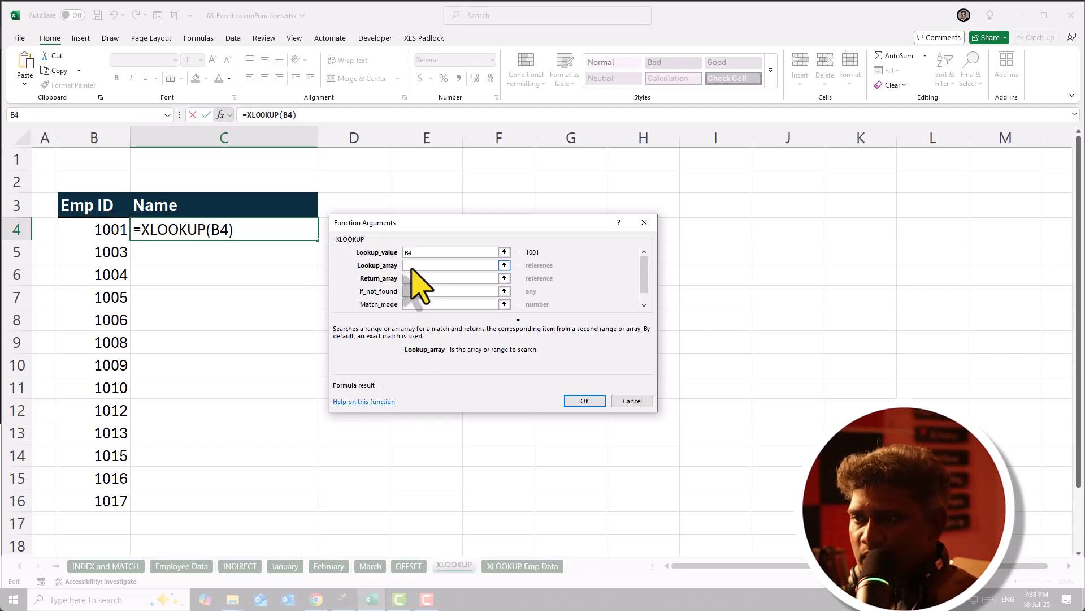
click(514, 565)
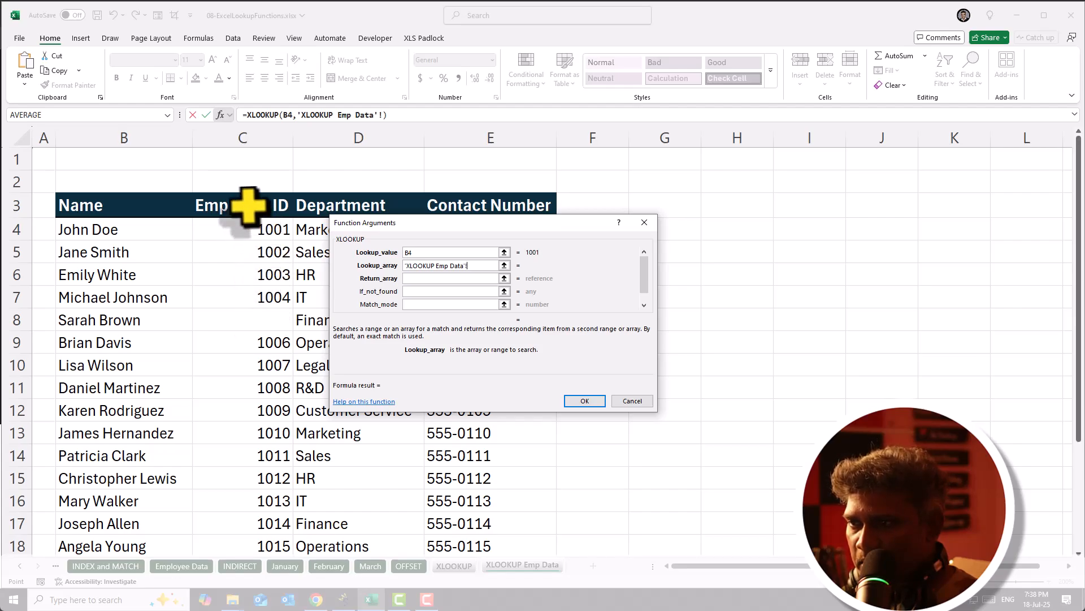
click(247, 229)
drag(253, 256, 262, 519)
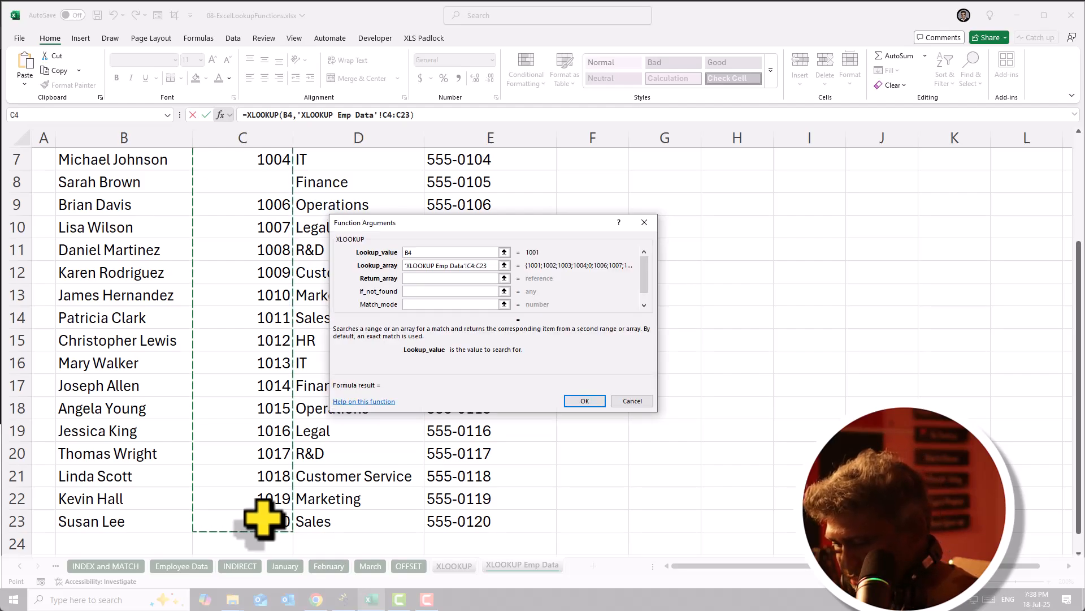
key(F4)
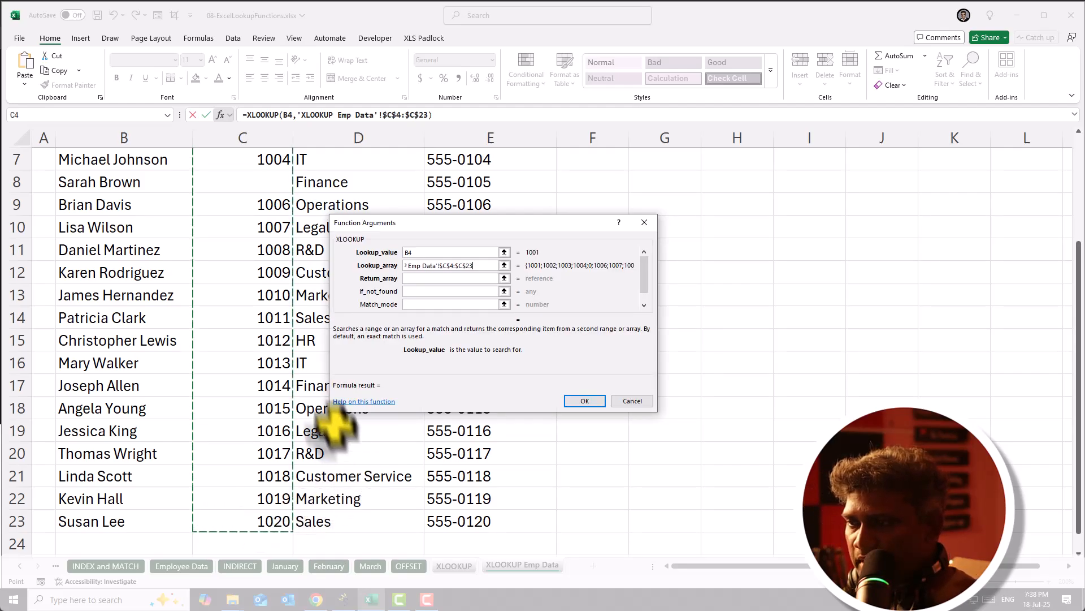
Set Return_array to the Name range $B$4:$B$23 on the XLOOKUP Emp Data sheet, as an absolute reference.
click(405, 278)
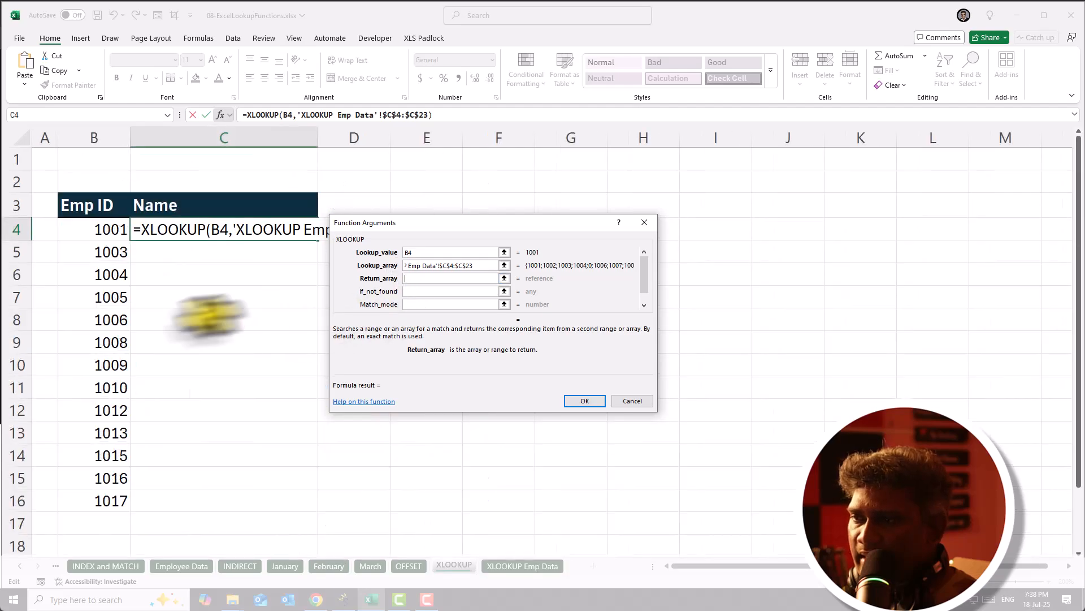
click(521, 566)
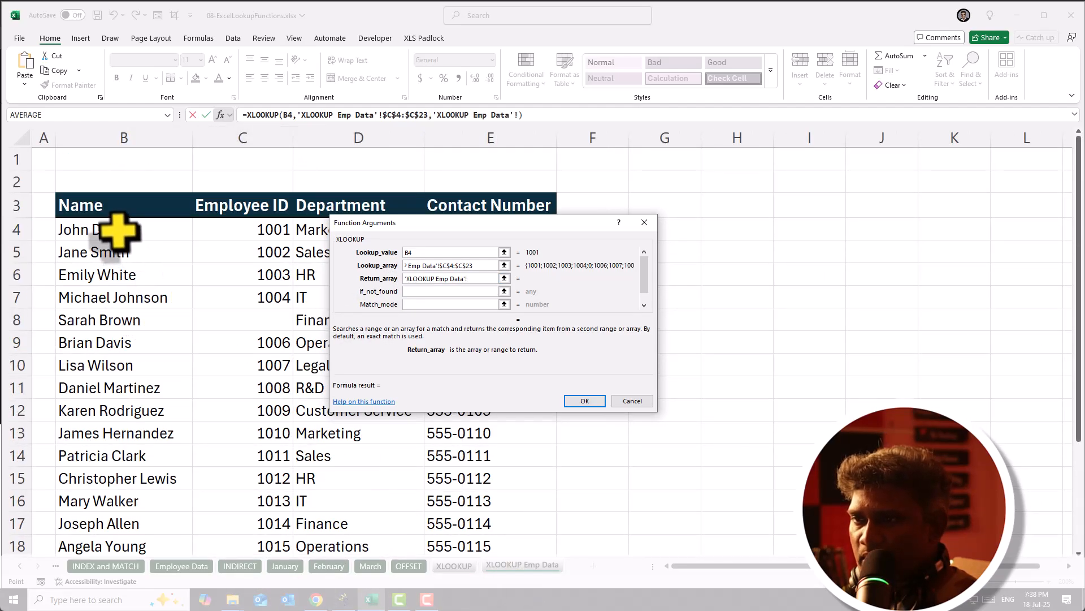
drag(114, 230, 112, 477)
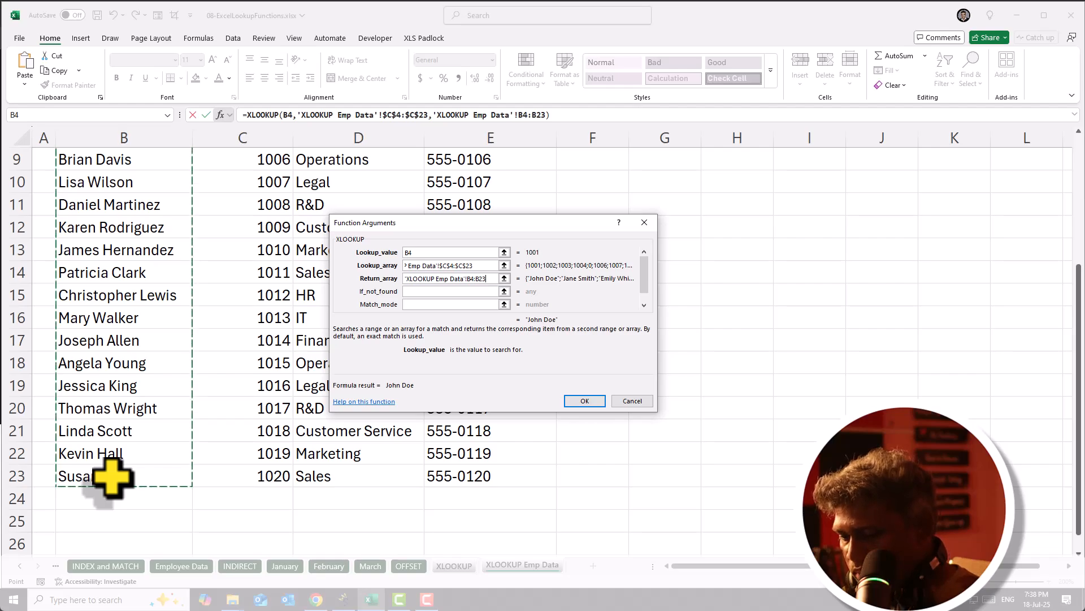
key(F4)
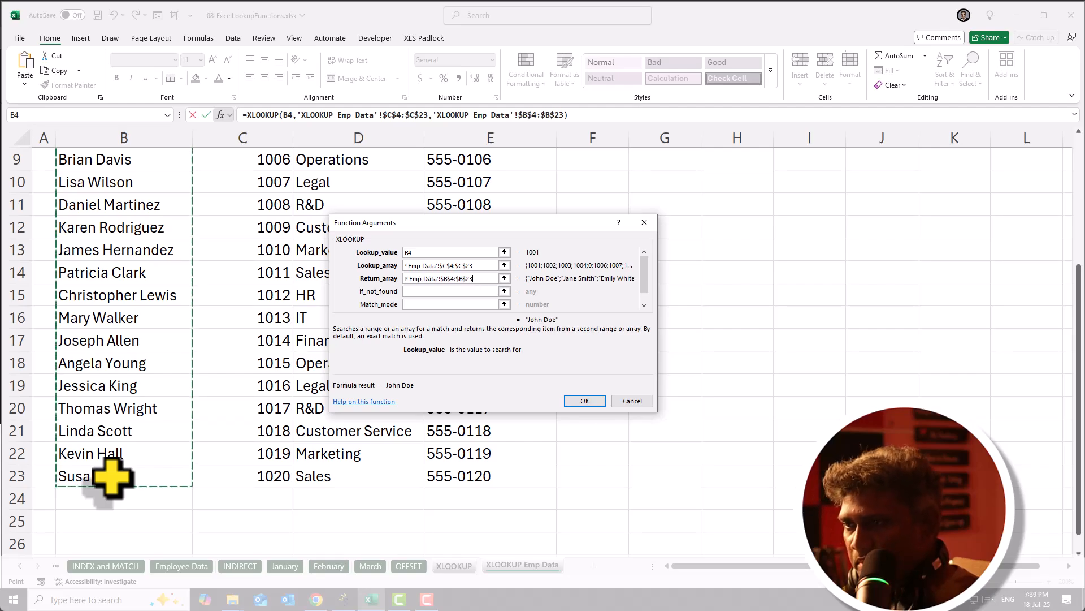
Set If_not_found to "Not Found" and Match_mode to False, and complete the XLOOKUP formula in C4.
click(415, 291)
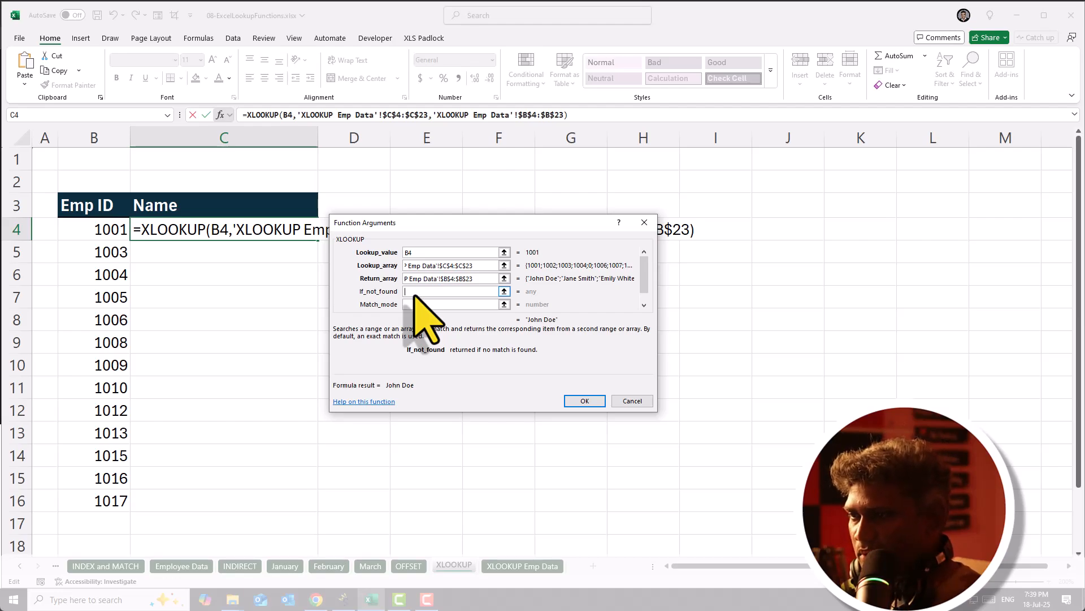
text("Not )
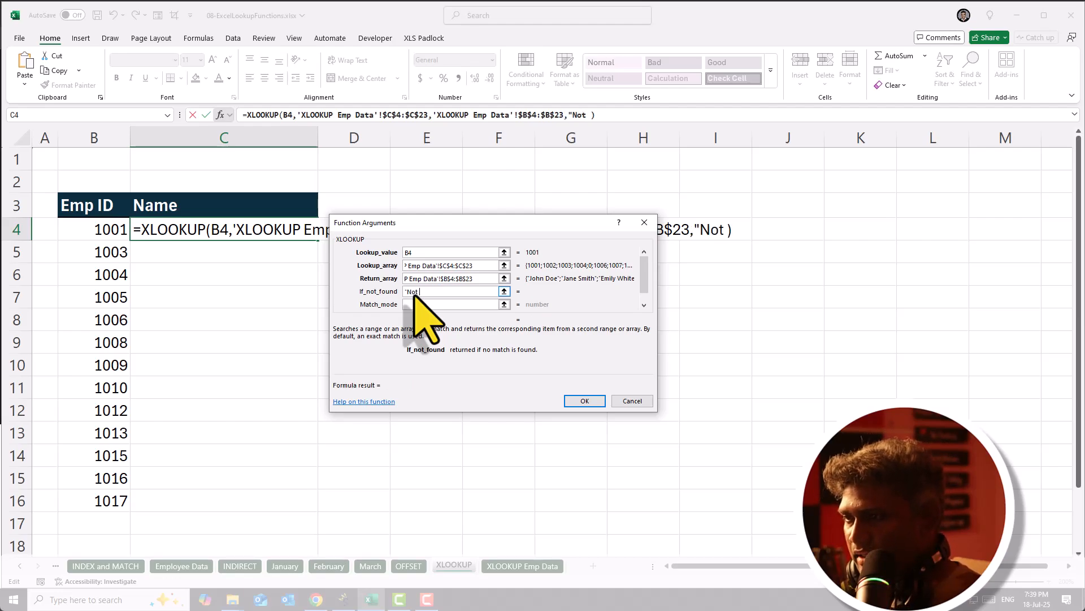
text(Found)
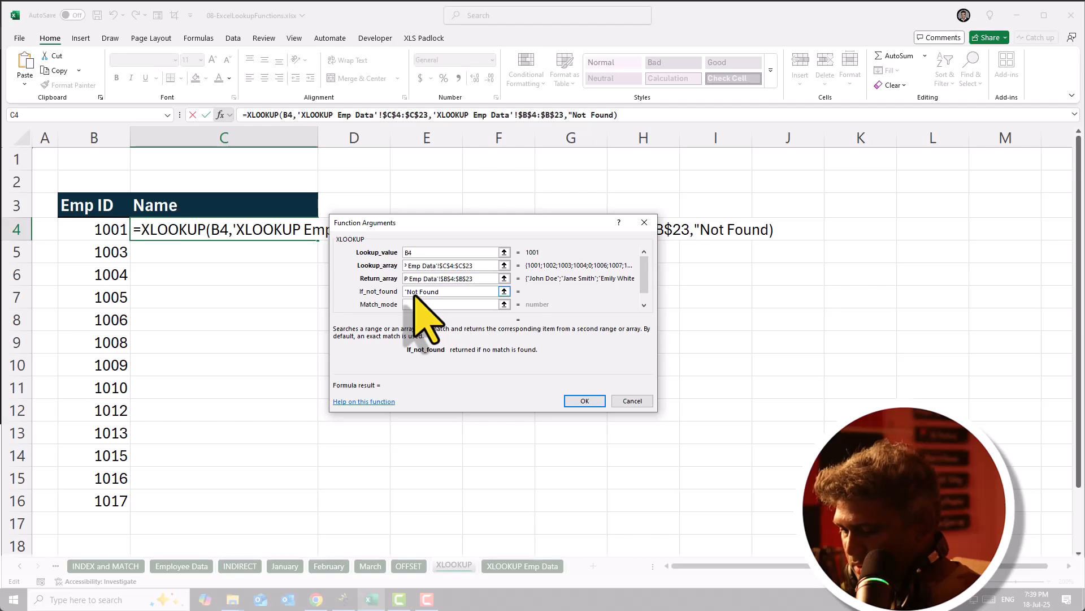
text(")
click(421, 304)
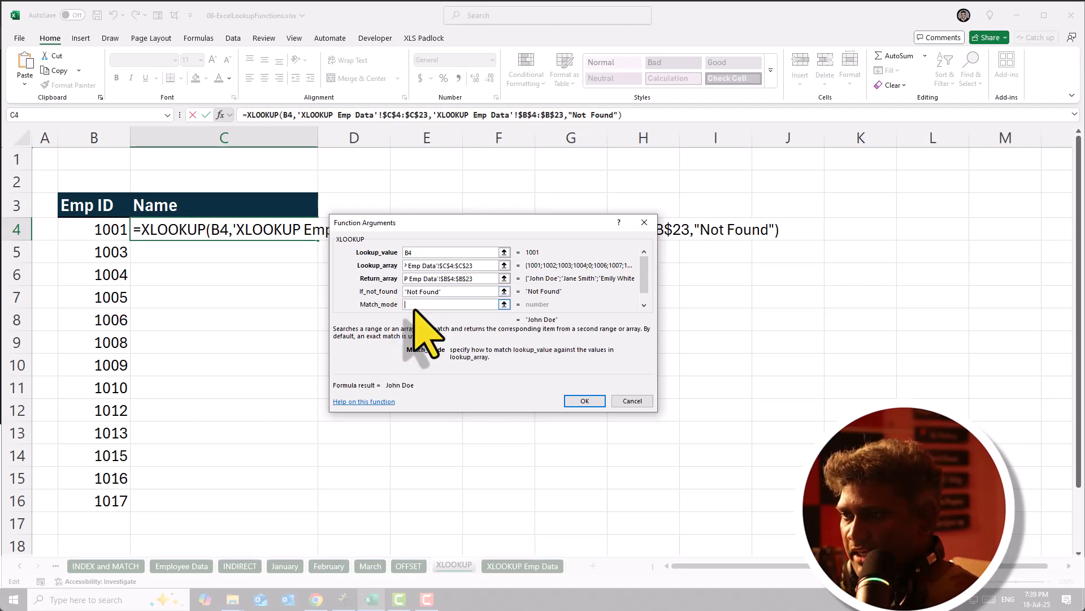
text(False)
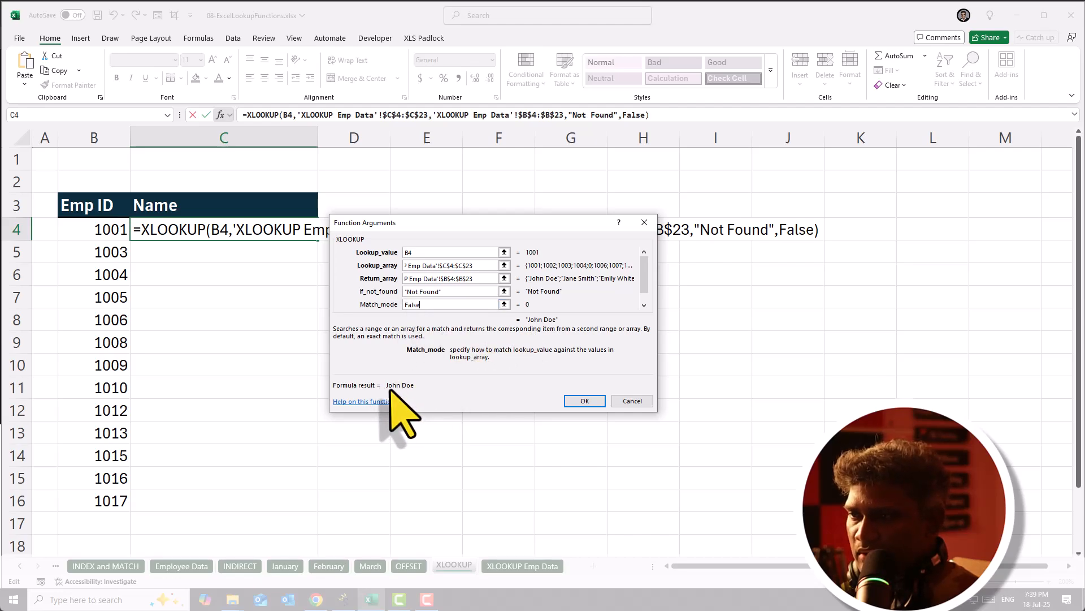
click(586, 401)
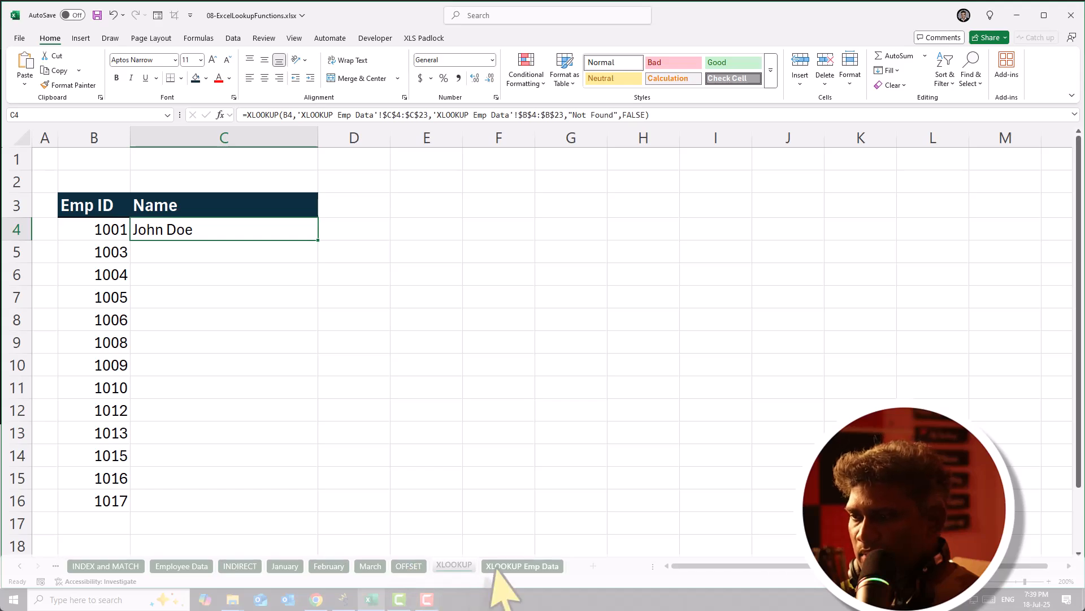
Check the name returned for ID 1001 against XLOOKUP Emp Data, and fill the C4 formula down to C16.
click(522, 566)
scroll(218, 206, up, 3)
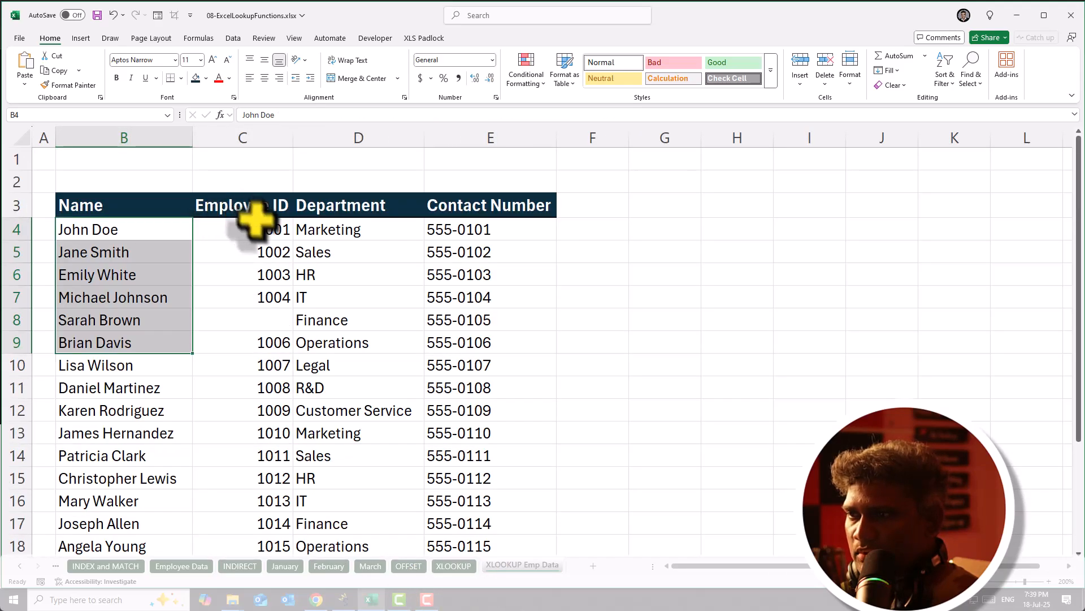
click(151, 229)
click(452, 565)
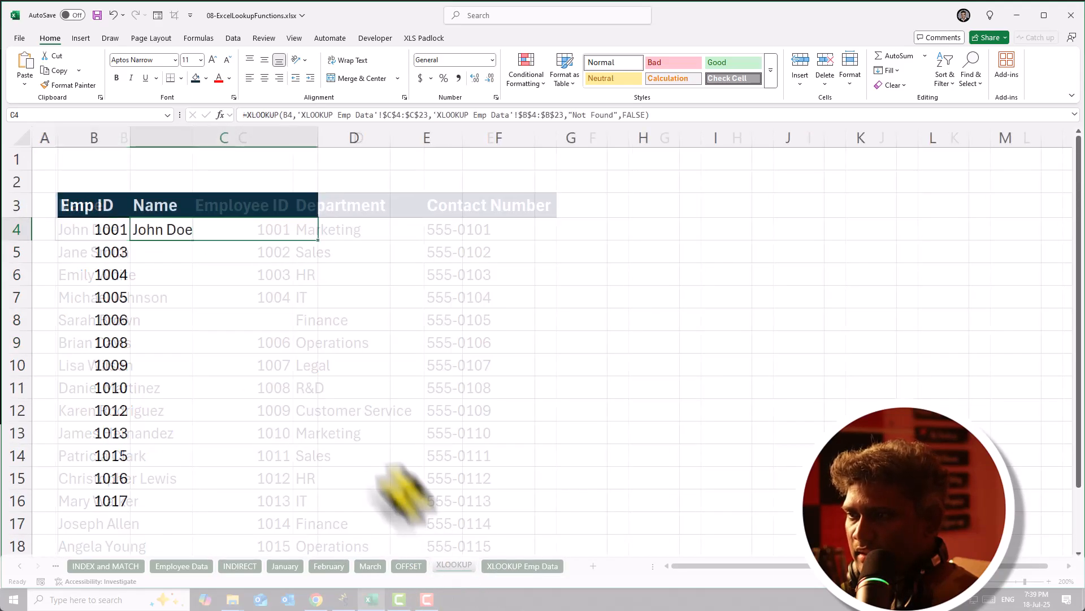
double_click(317, 240)
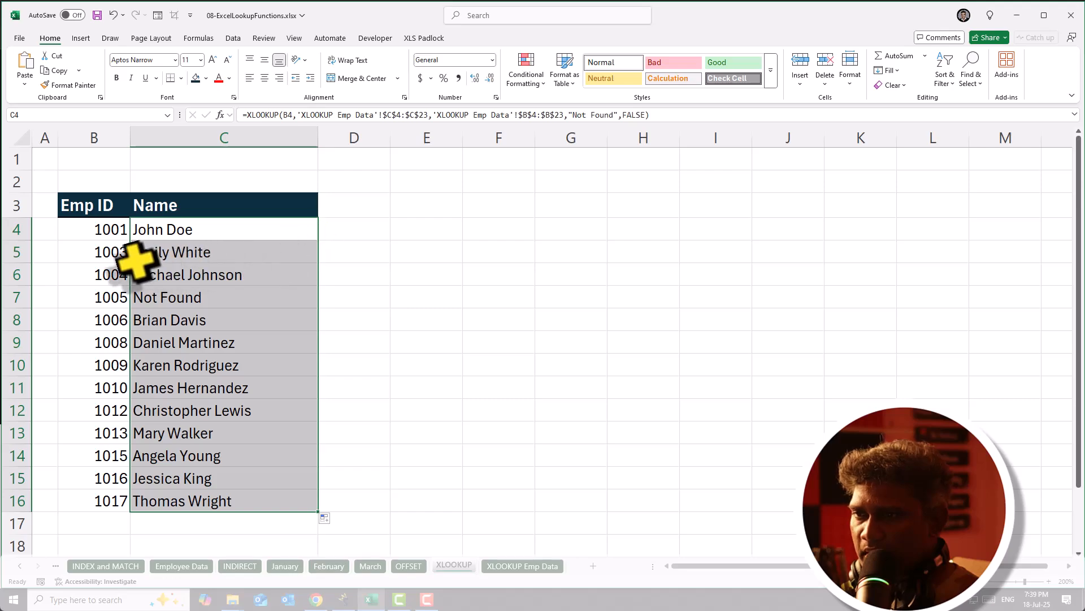
Compare the name returned for Emp ID 1010 with its record on the XLOOKUP Emp Data sheet.
click(99, 388)
click(164, 391)
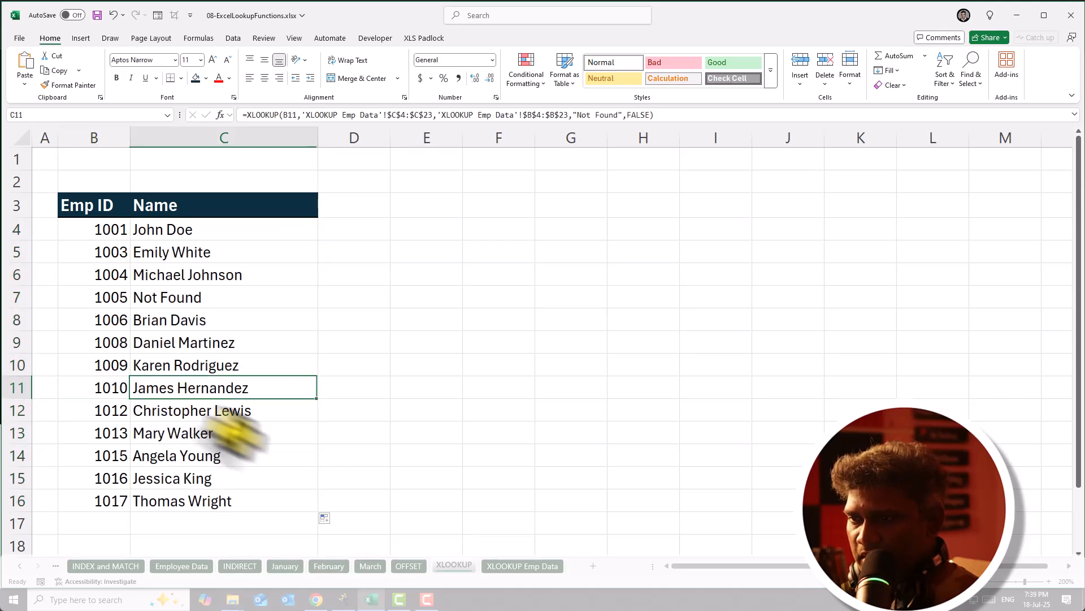
click(526, 566)
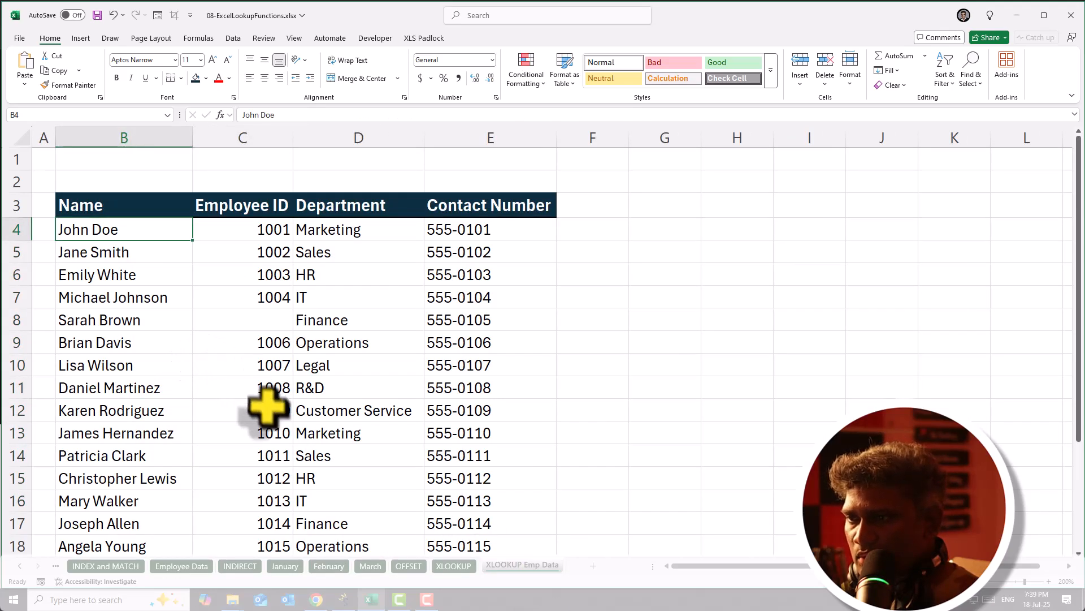
click(243, 432)
click(156, 433)
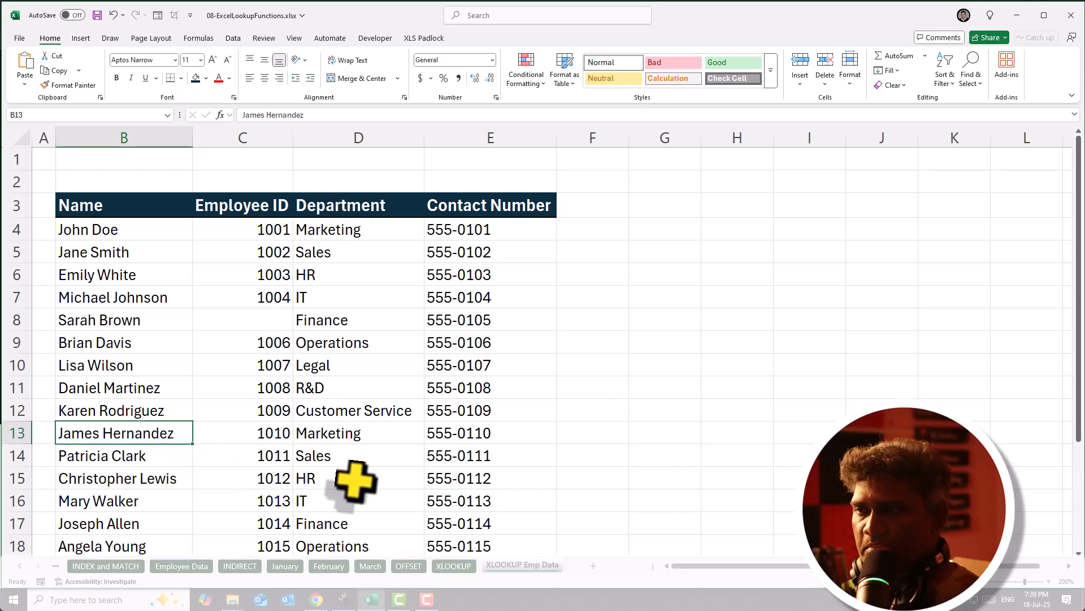
scroll(554, 350, down, 3)
scroll(554, 351, up, 3)
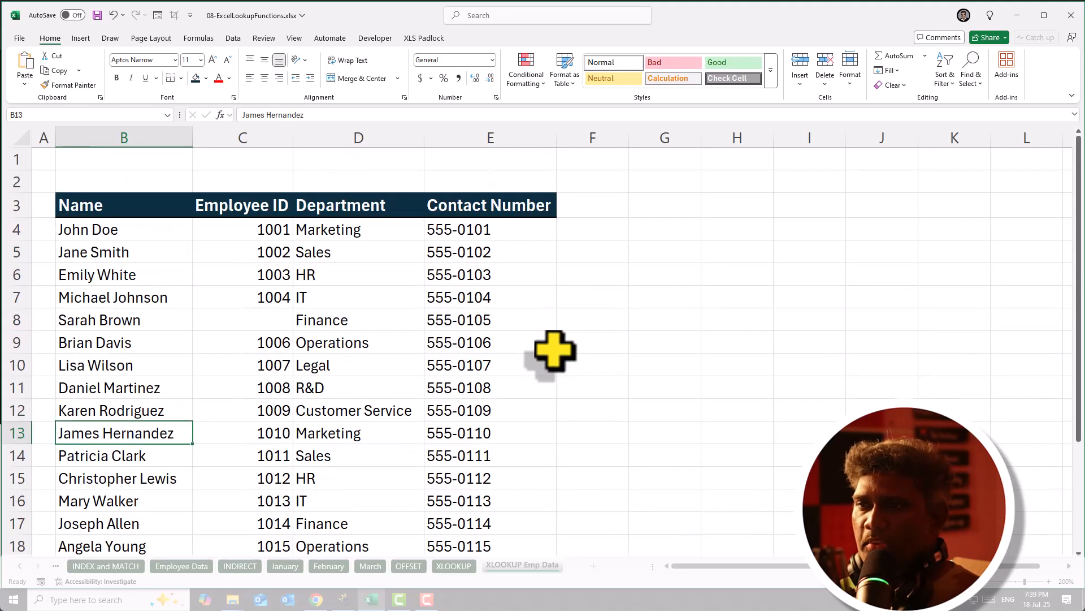